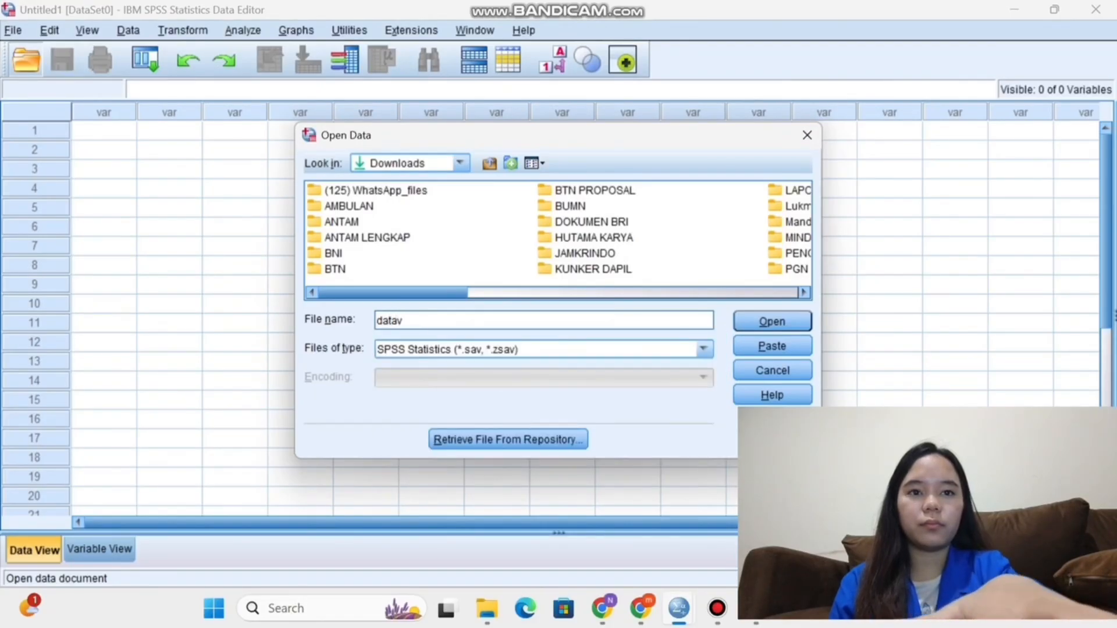
Open the data file "data spss kel 9 (2).sav" from the Downloads folder.
key("BackSpace")
type("s")
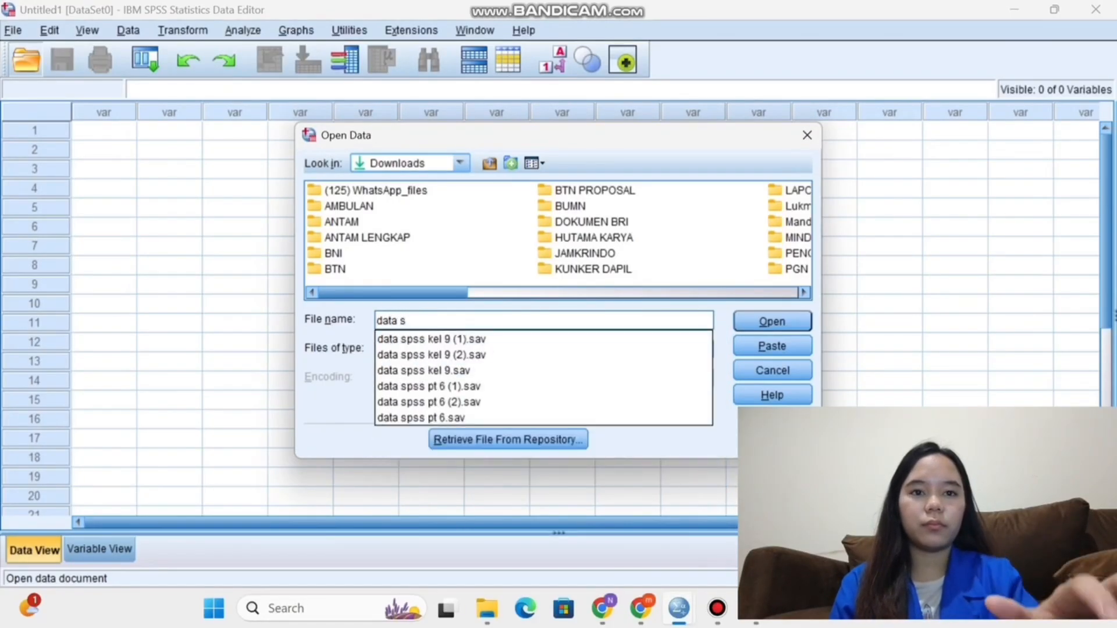
left_click(432, 355)
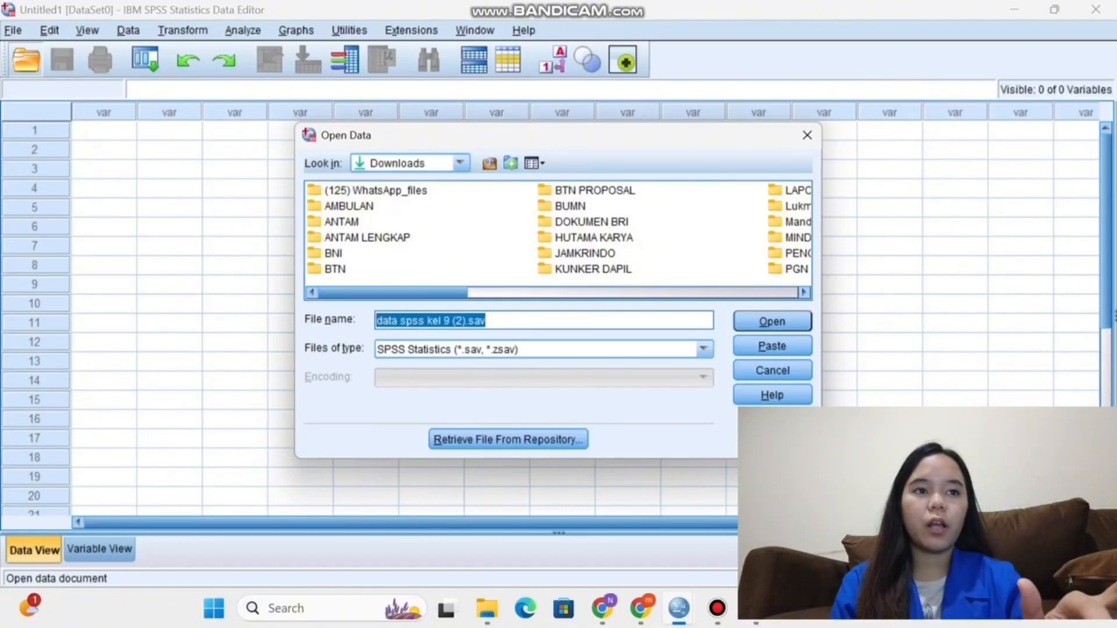
key("Return")
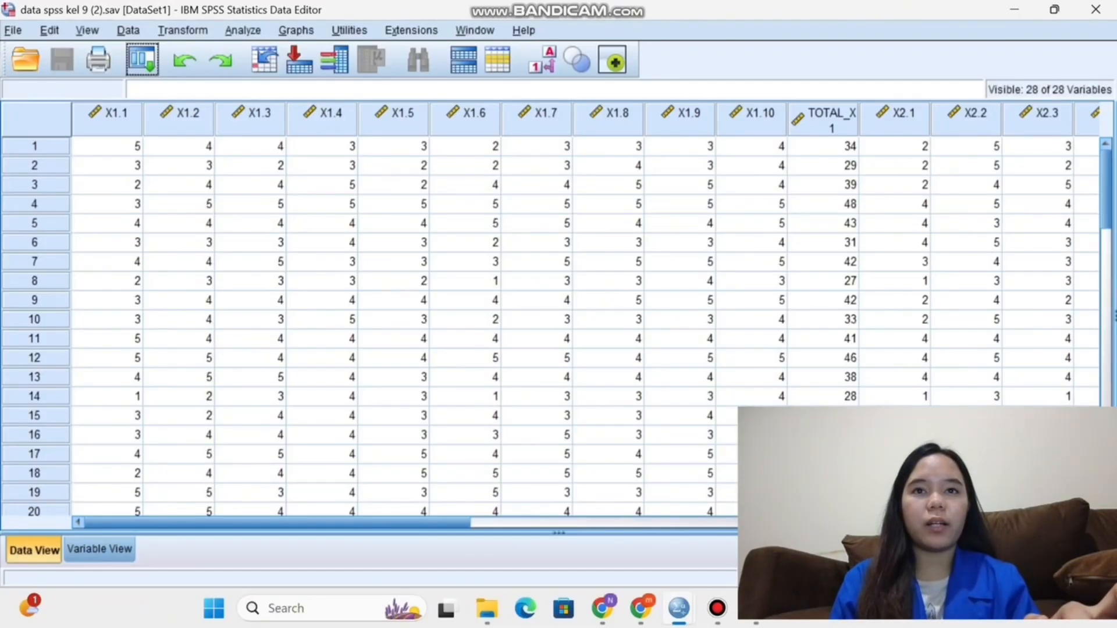
Start a Bivariate correlation analysis and add the items X1.1 through X1.5 to its variables.
left_click(242, 30)
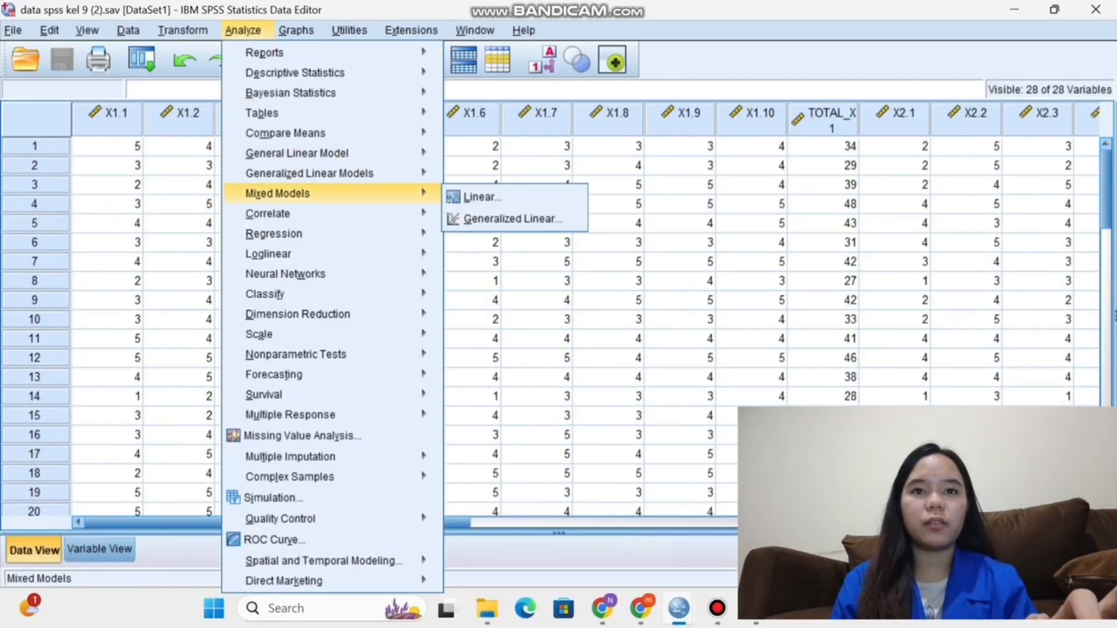
mouse_move(267, 213)
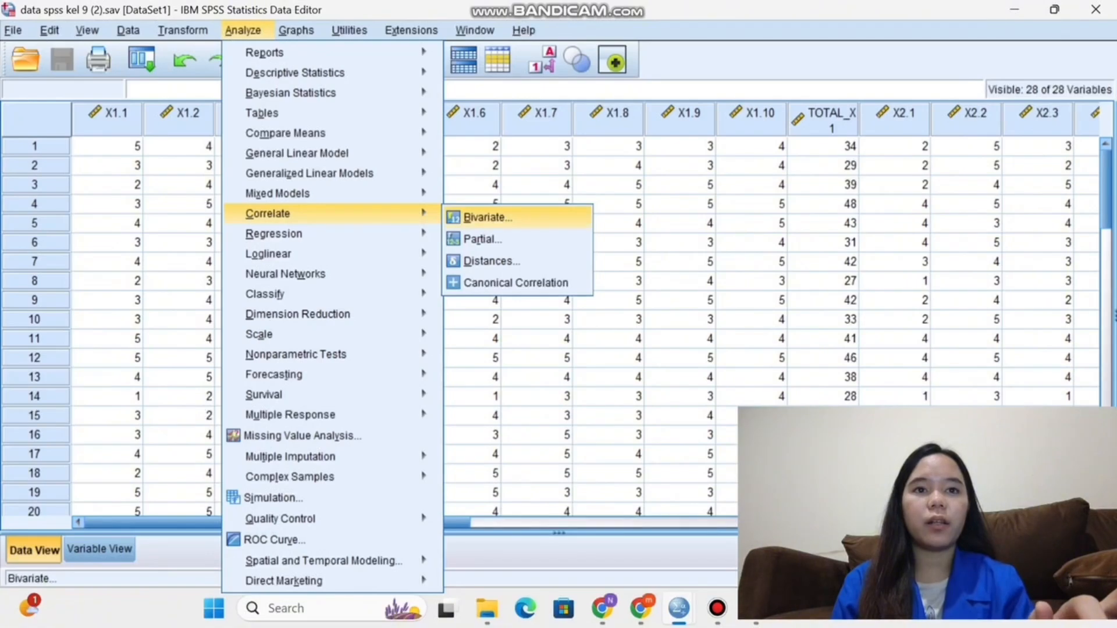
key("Return")
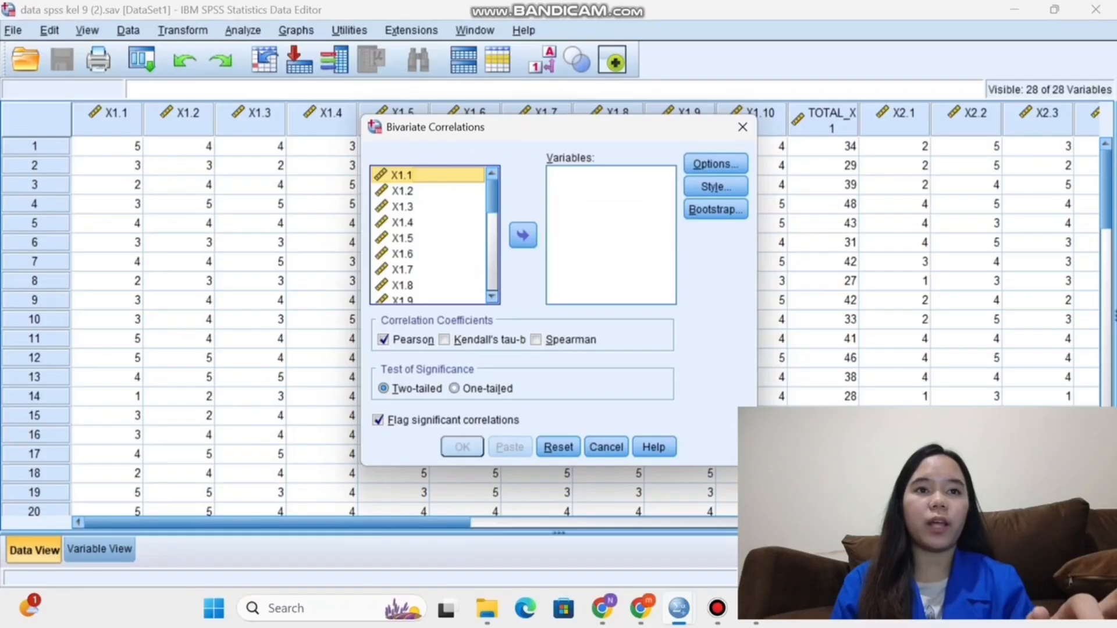
left_click(523, 235)
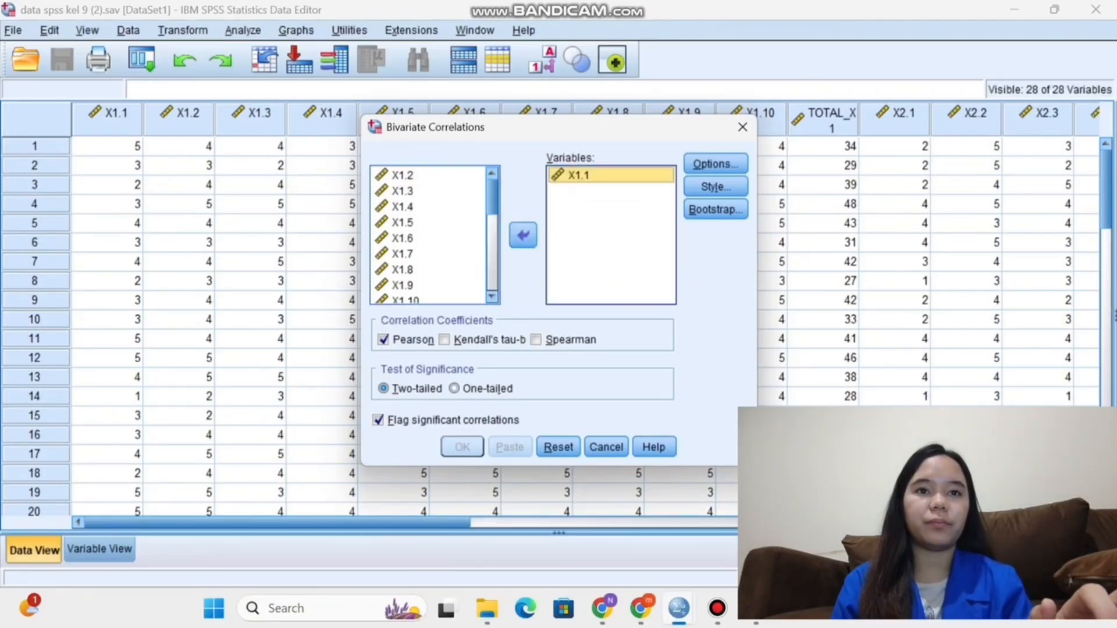
left_click(403, 174)
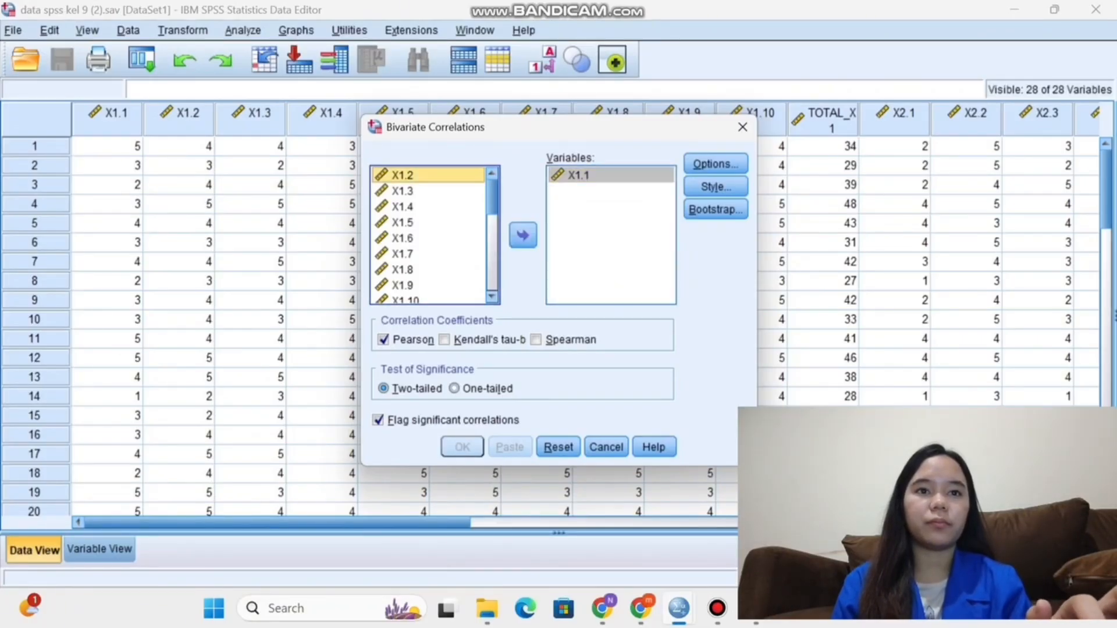
left_click(523, 235)
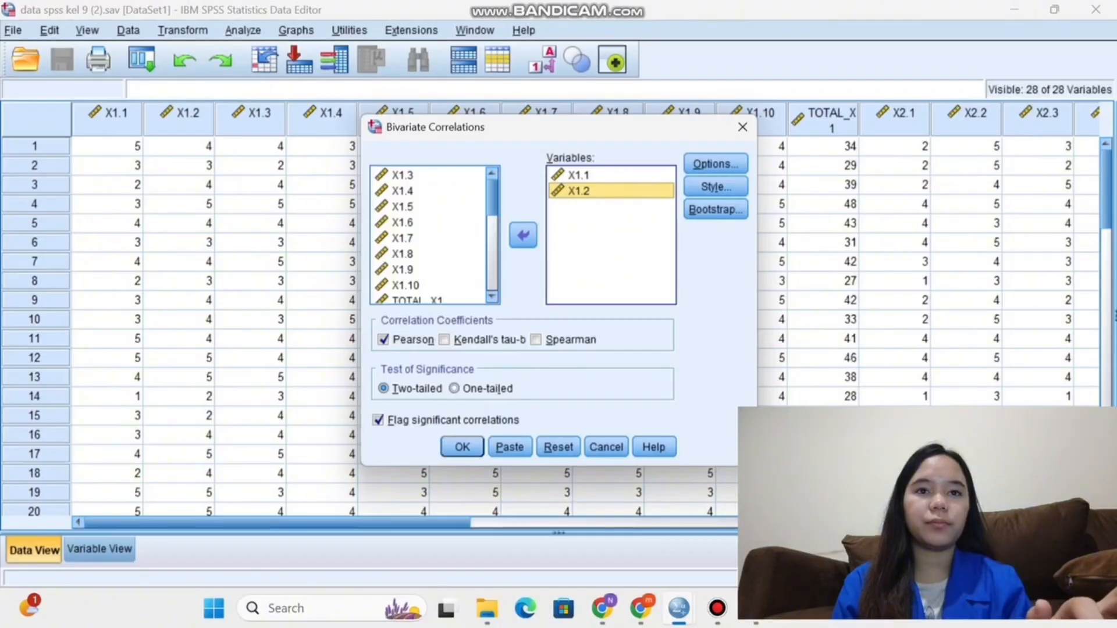
left_click(403, 174)
left_click(523, 235)
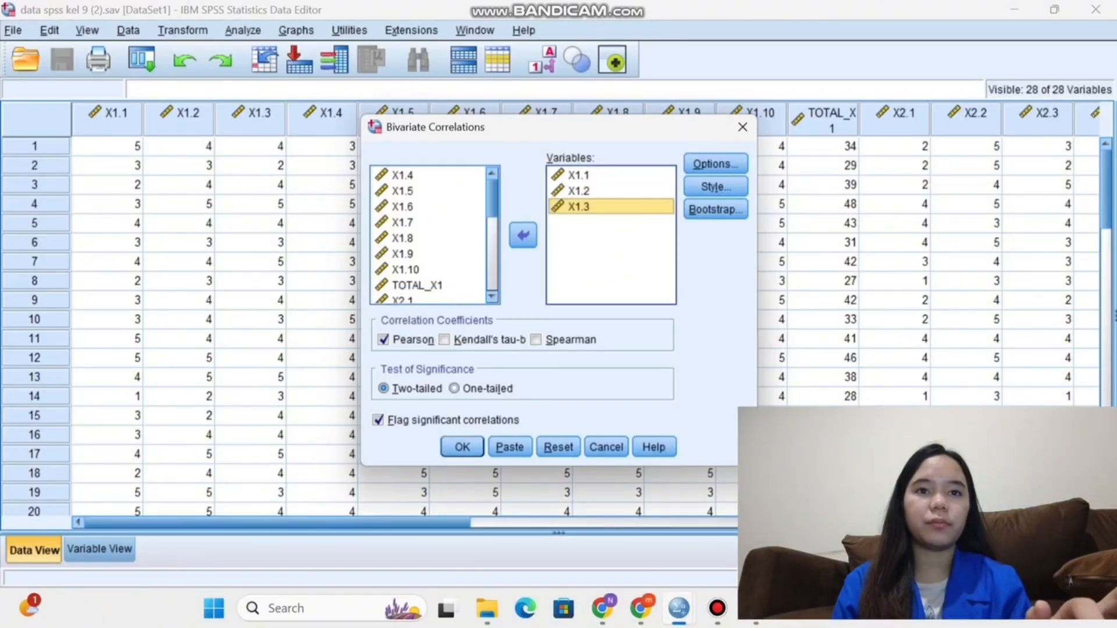
left_click(403, 174)
left_click(523, 235)
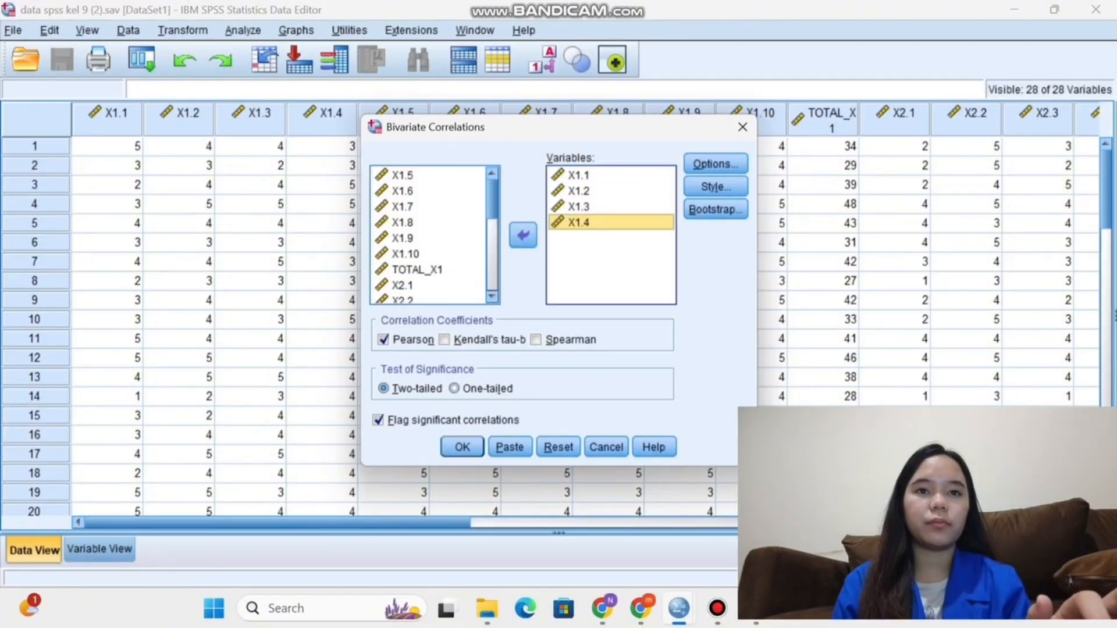
left_click(403, 174)
left_click(523, 235)
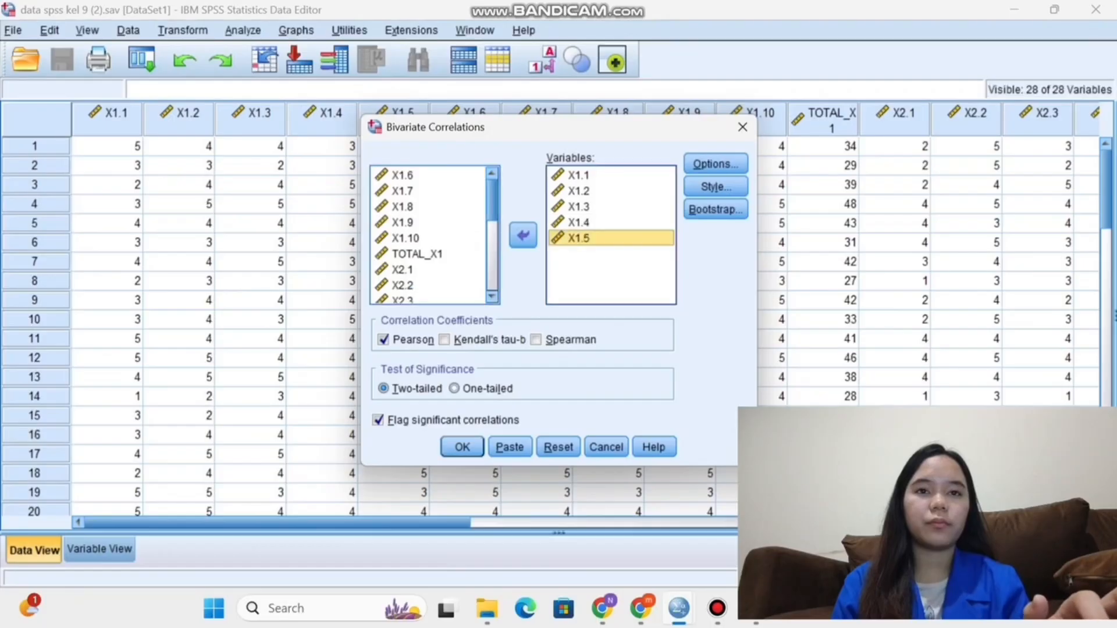
Add the items X1.6 through X1.10 to the correlation variables.
left_click(402, 174)
left_click(523, 235)
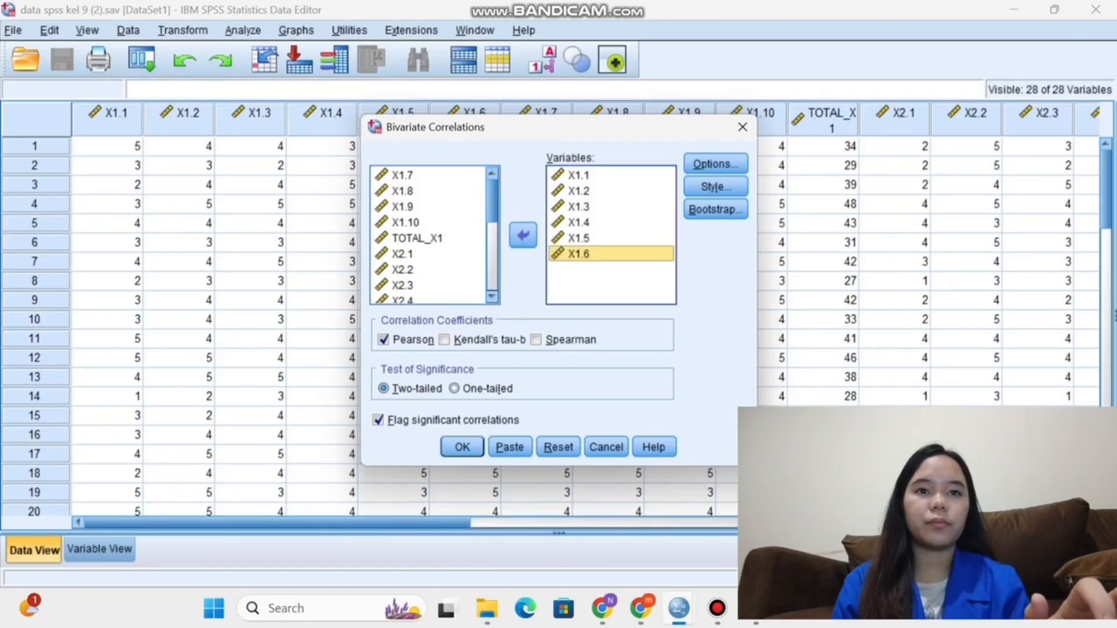
left_click(402, 175)
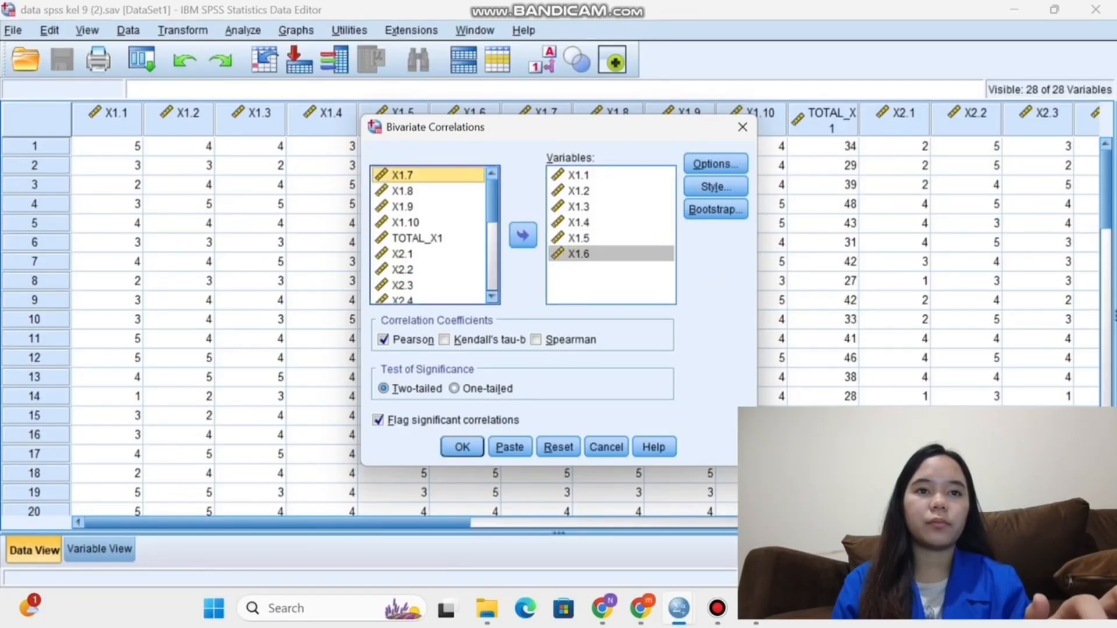
left_click(523, 235)
left_click(403, 174)
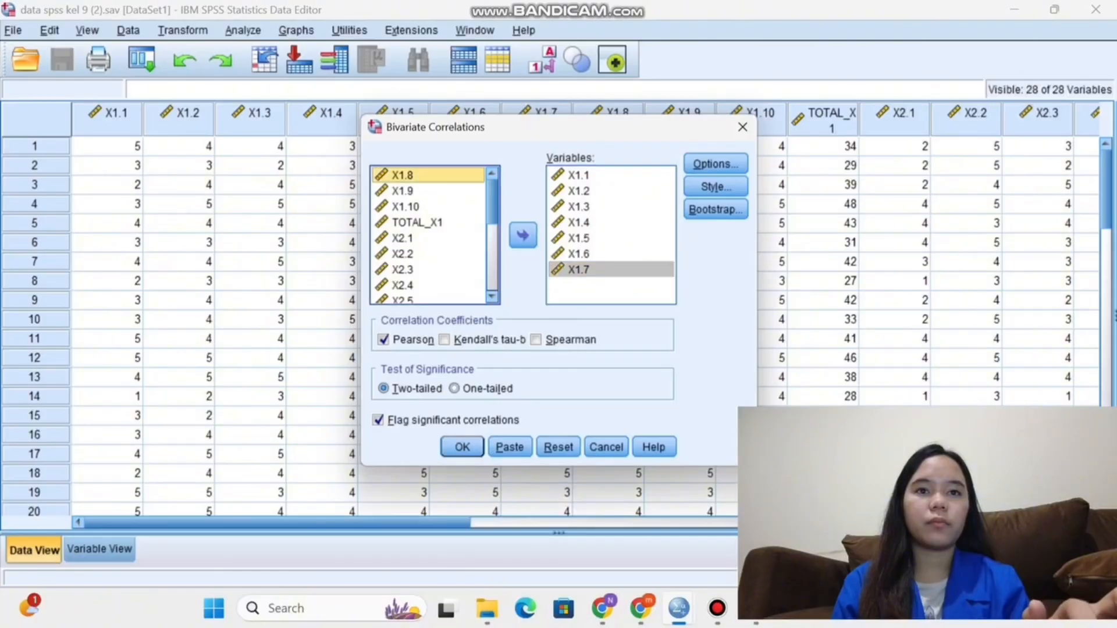
left_click(524, 235)
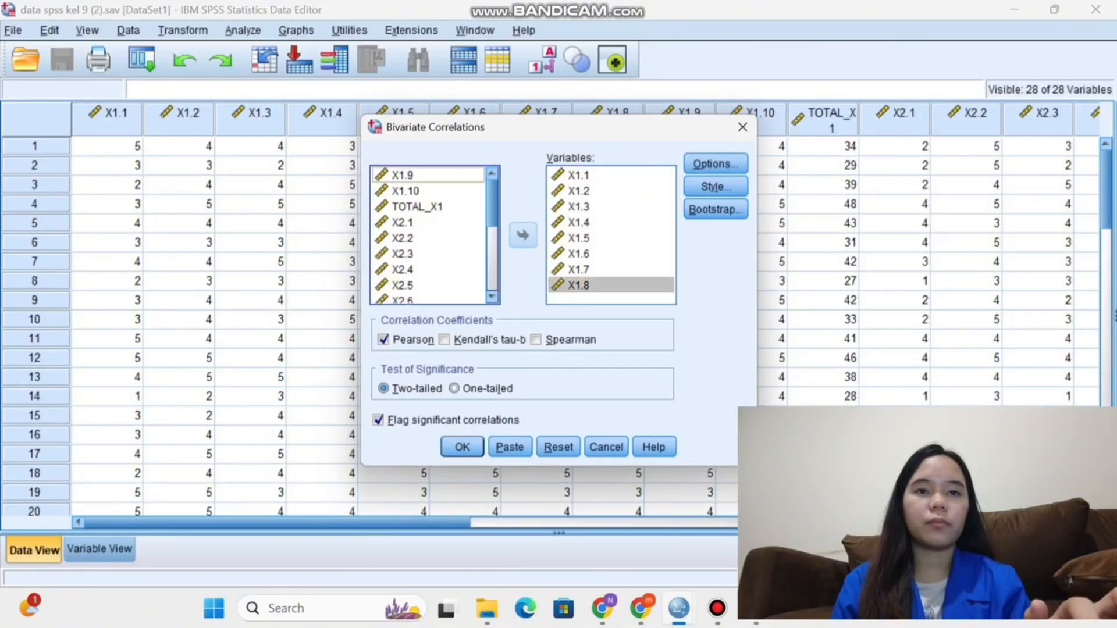
left_click(403, 174)
left_click(523, 235)
left_click(405, 175)
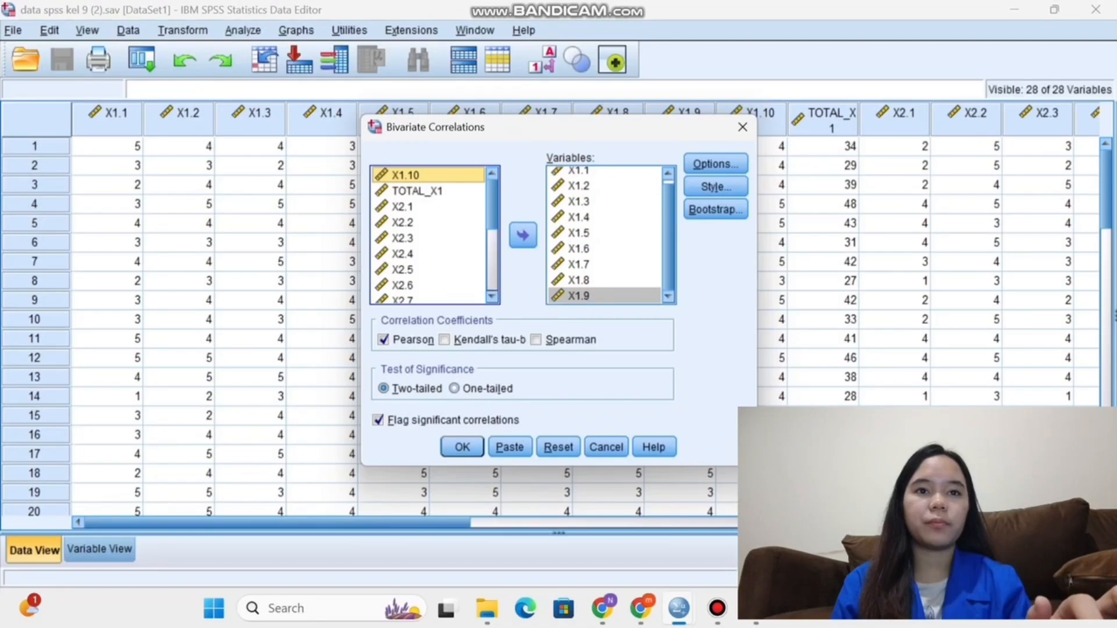
left_click(523, 235)
Add TOTAL_X1 to the correlation variables and run the Pearson two-tailed analysis to view the Correlations table.
left_click(417, 175)
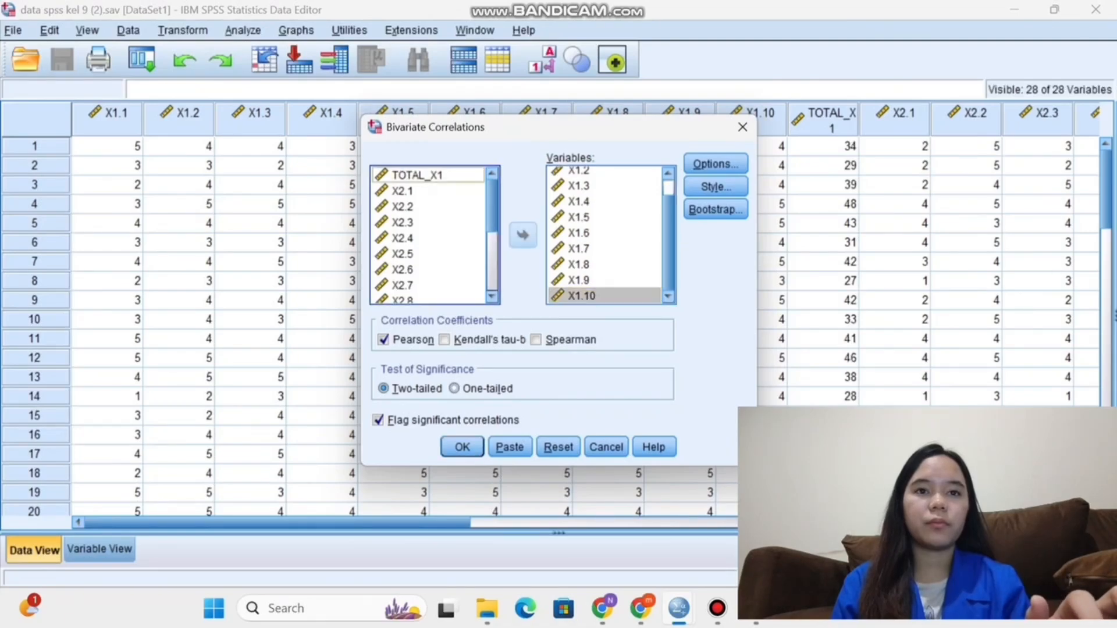
left_click(523, 235)
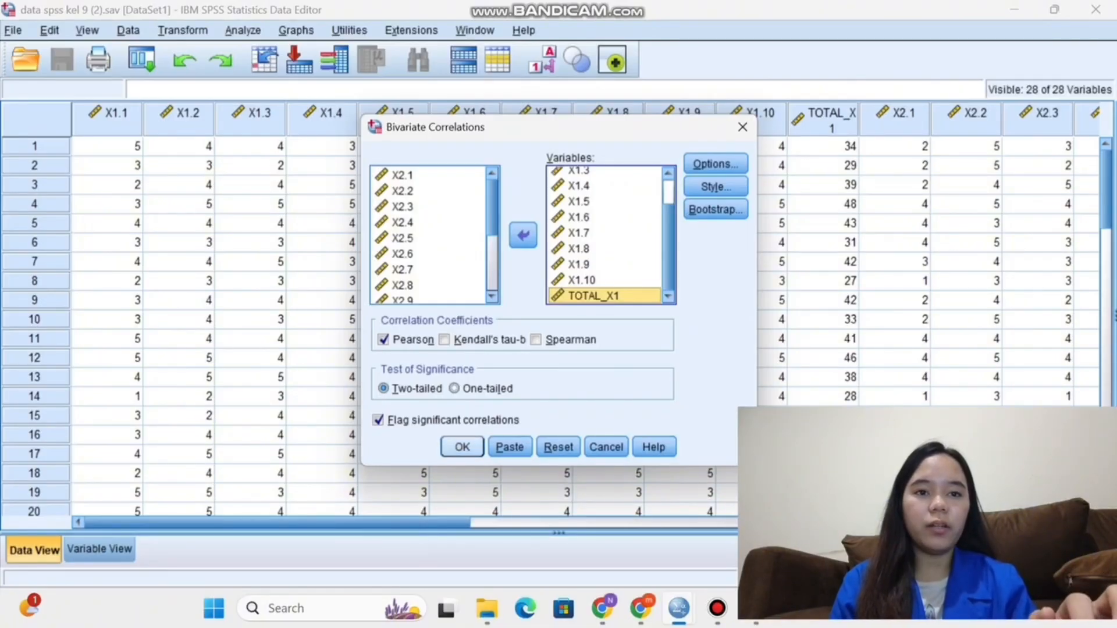
key("Return")
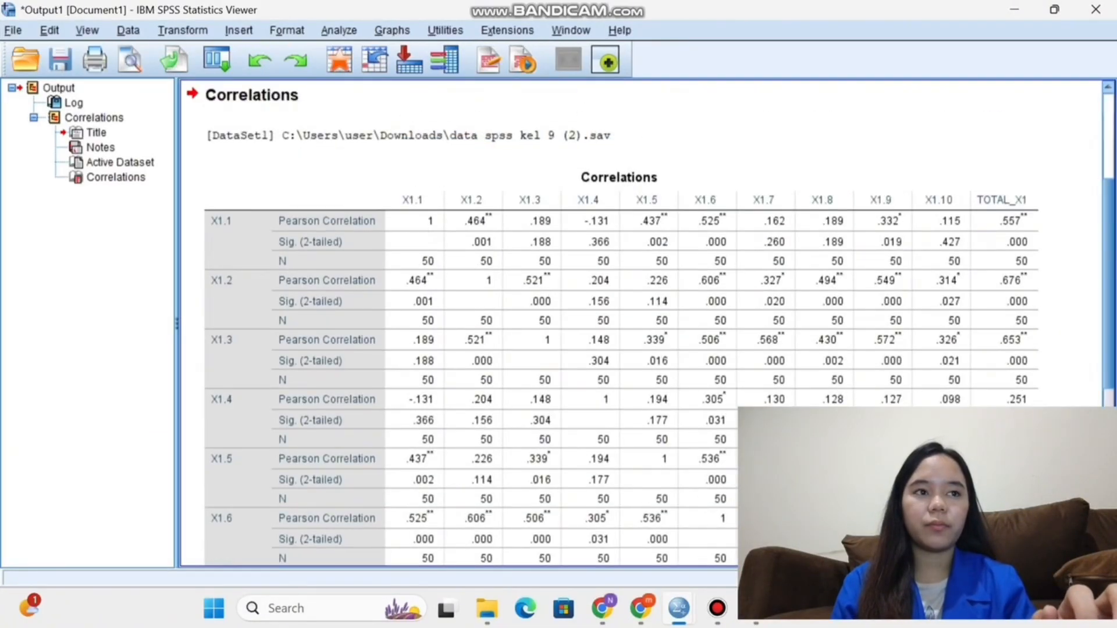
scroll(640, 323, "down", 5)
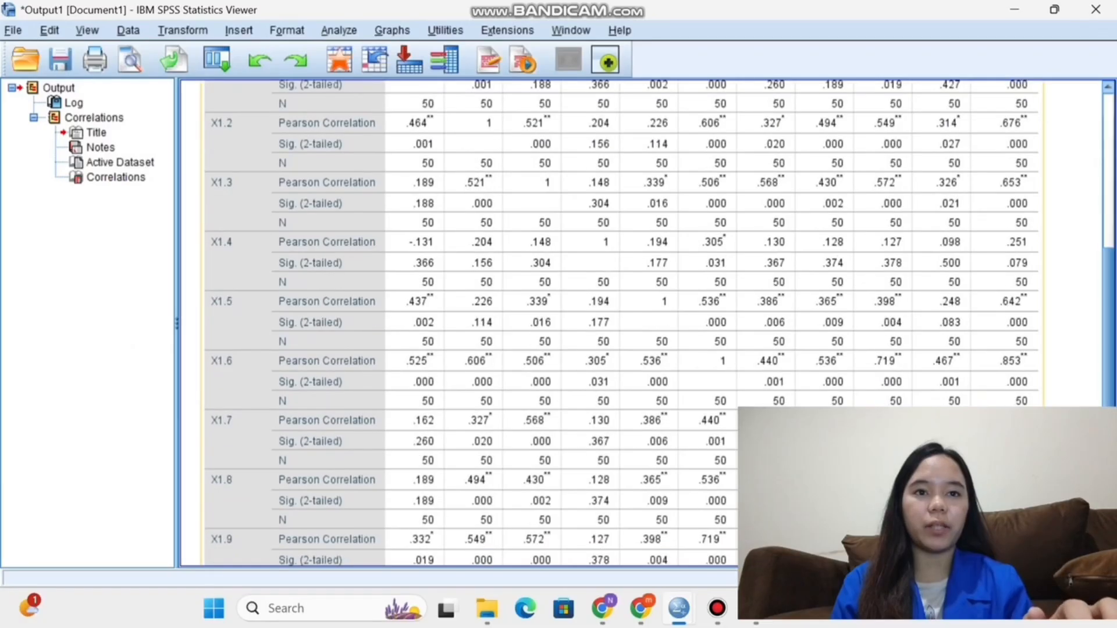
scroll(640, 323, "up", 3)
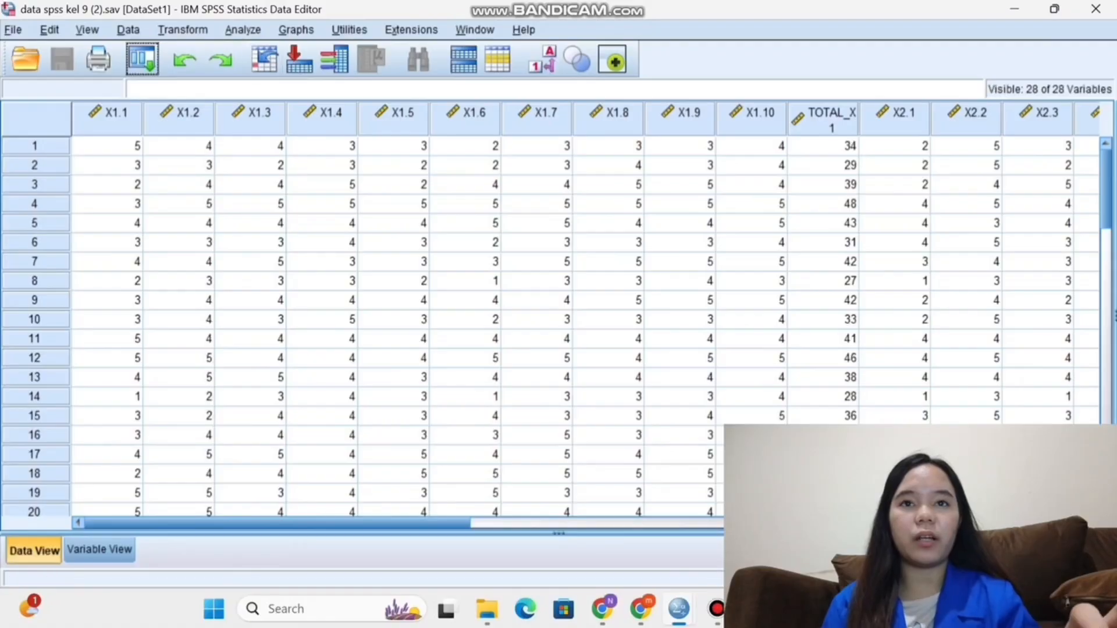
Reopen the Bivariate correlation setup from the data editor and remove X1.1 through X1.4 from its variables.
key("alt+a")
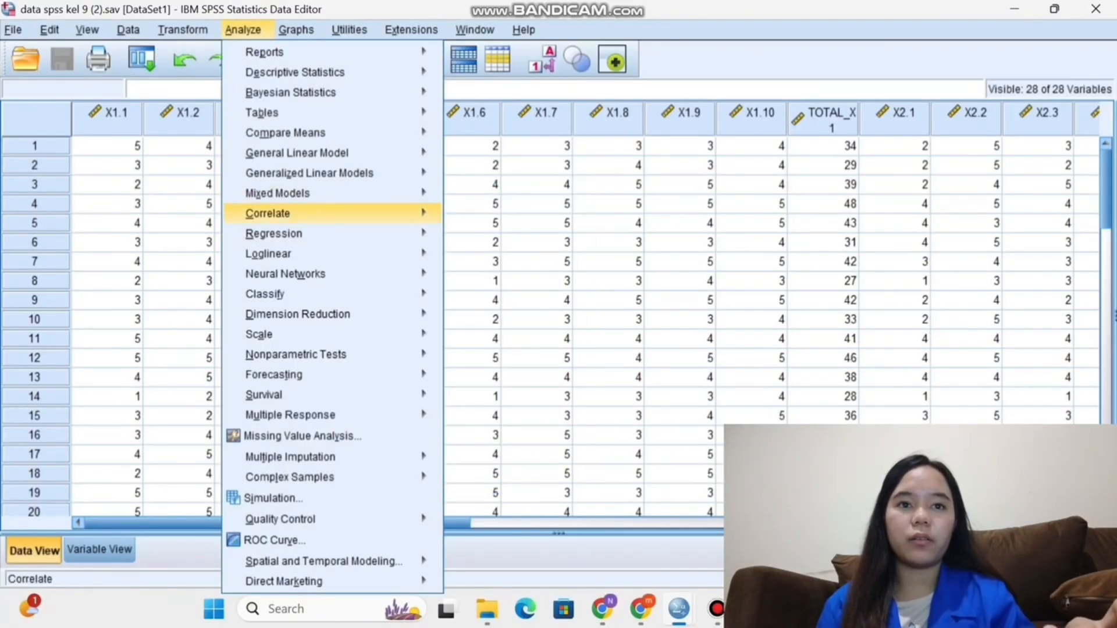
key("Right")
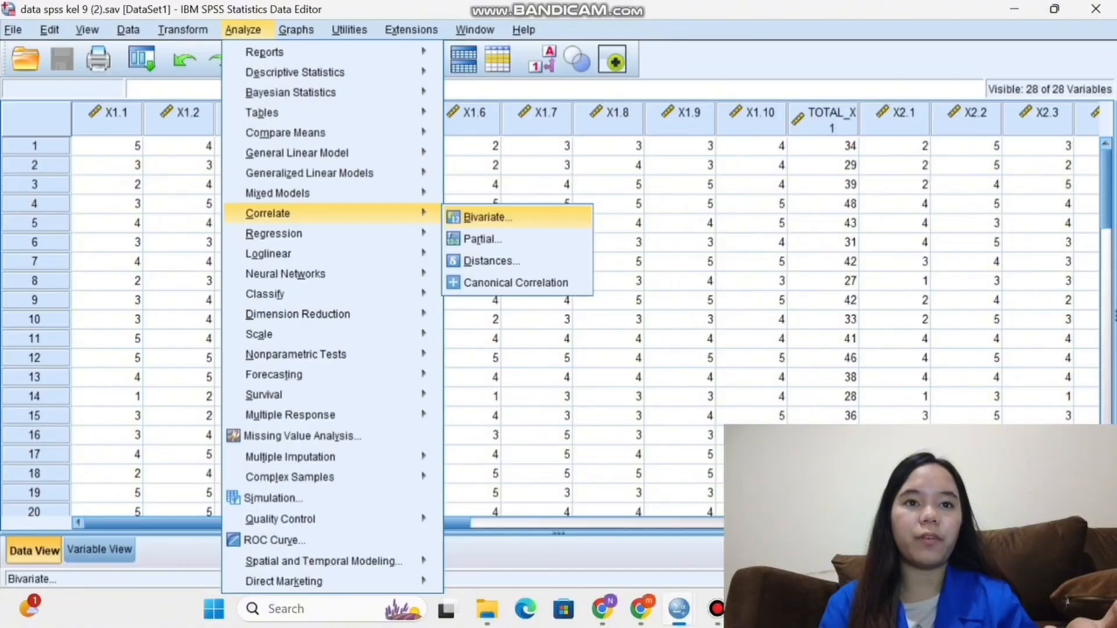
key("Return")
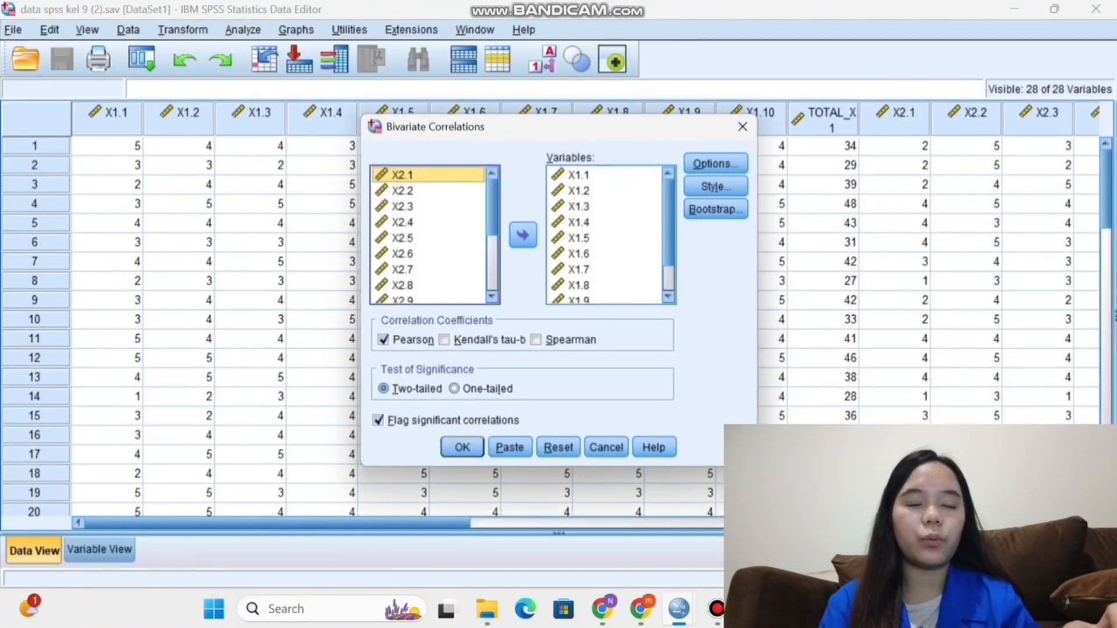
key("Tab")
left_click(578, 175)
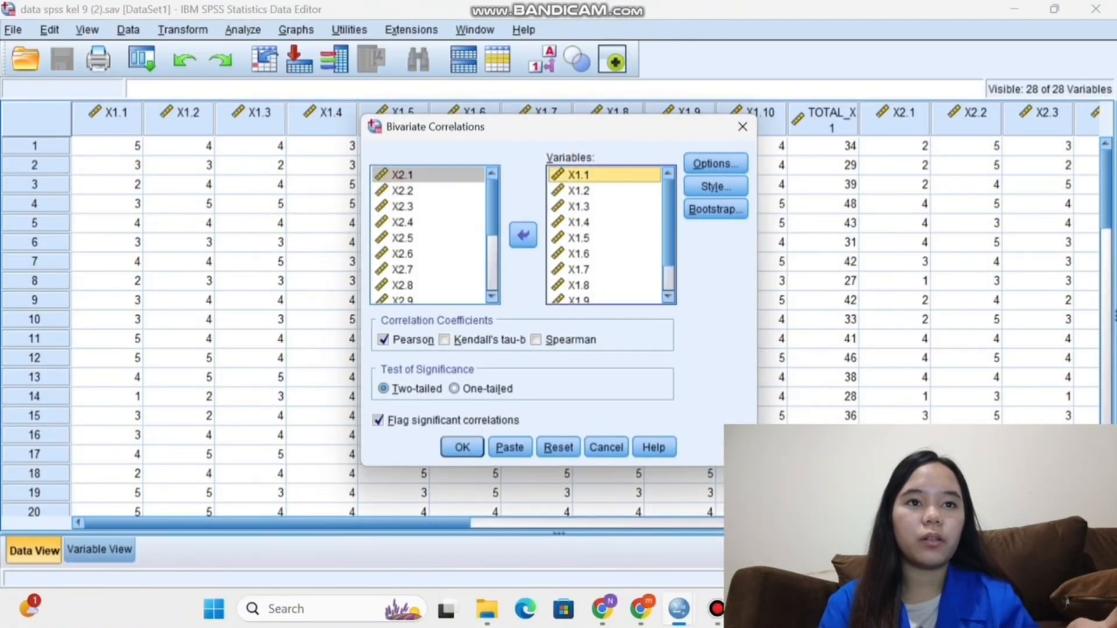
left_click(523, 235)
key("space")
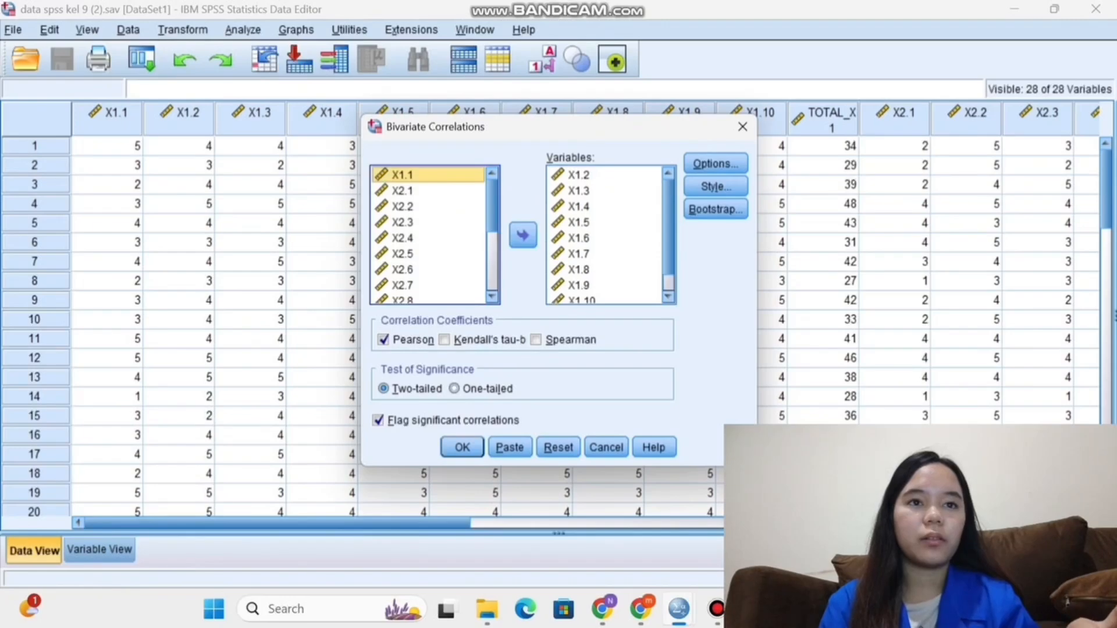
key("Tab")
left_click(578, 175)
left_click(523, 235)
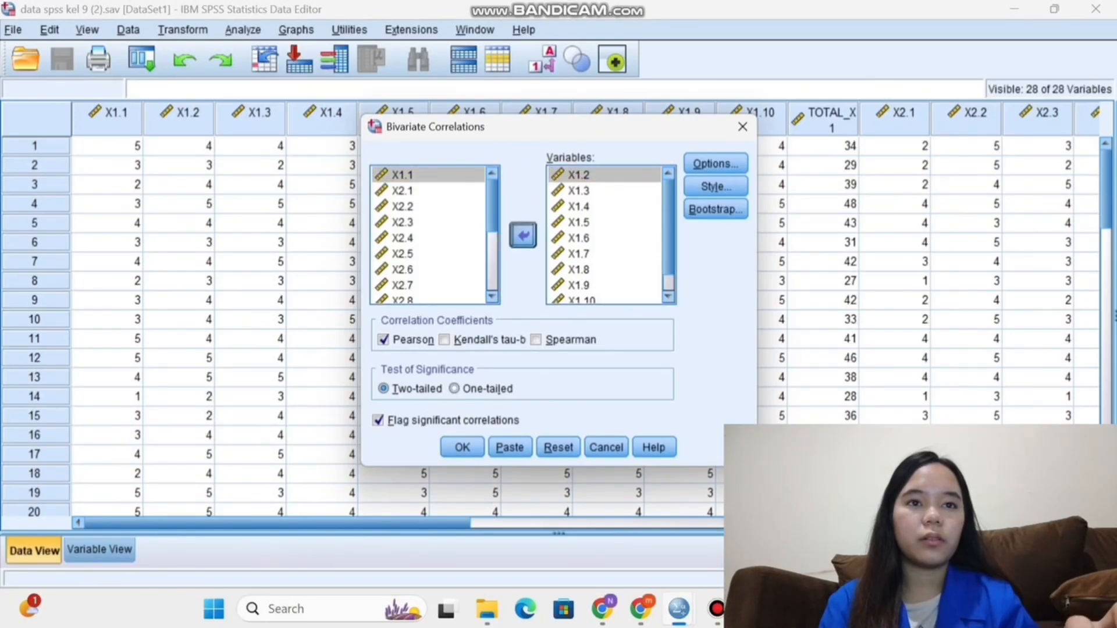
left_click(579, 175)
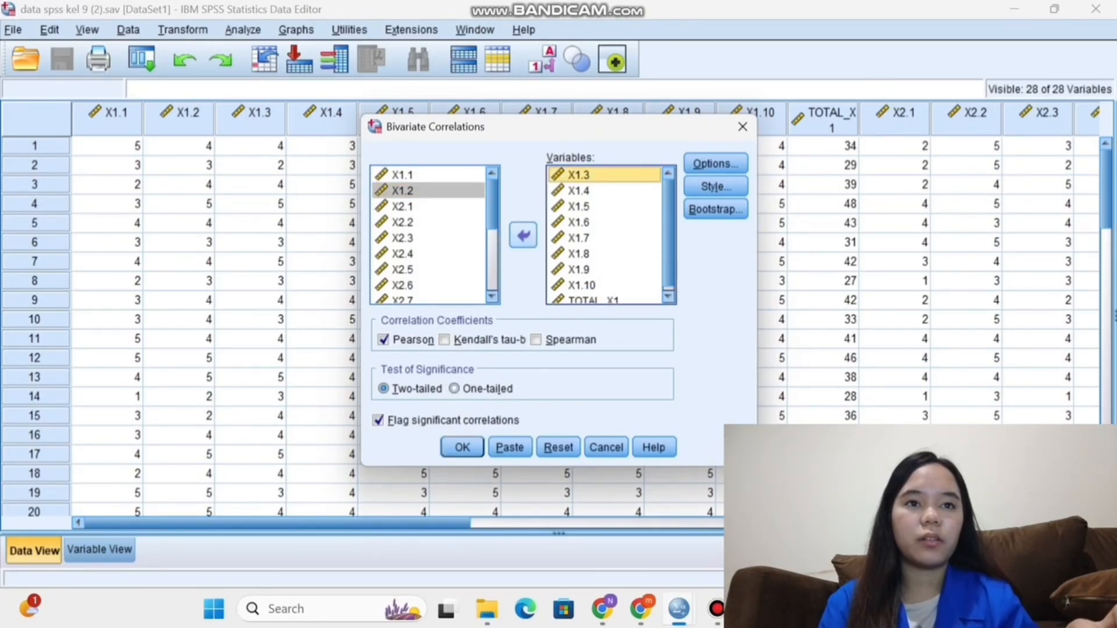
left_click(523, 235)
left_click(578, 175)
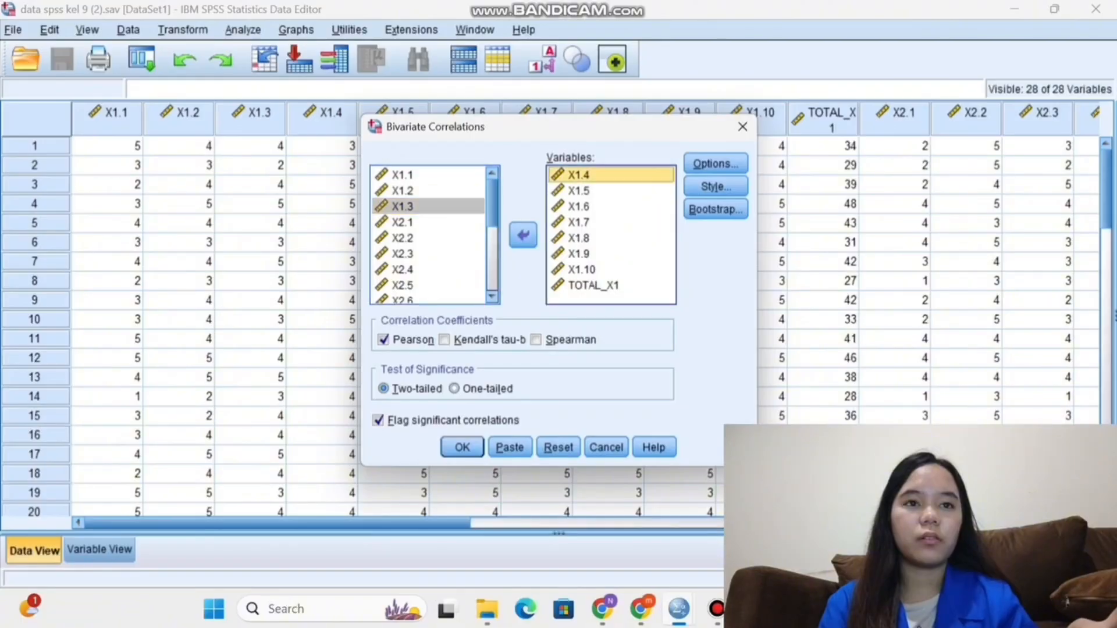
left_click(523, 235)
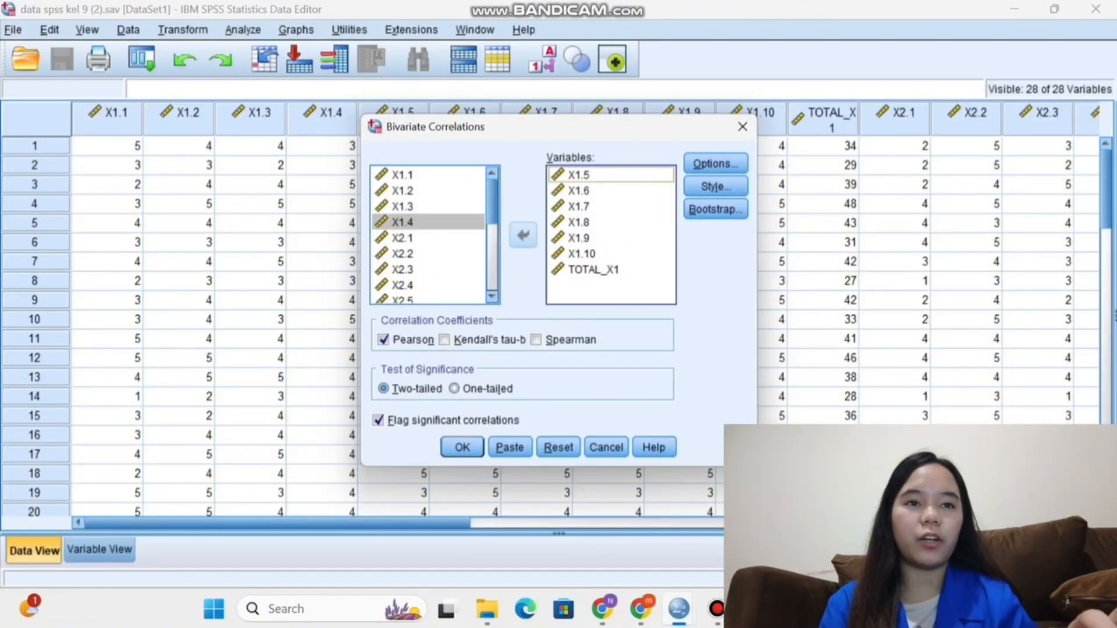
Try to remove X1.5 from the correlation variables.
left_click(579, 175)
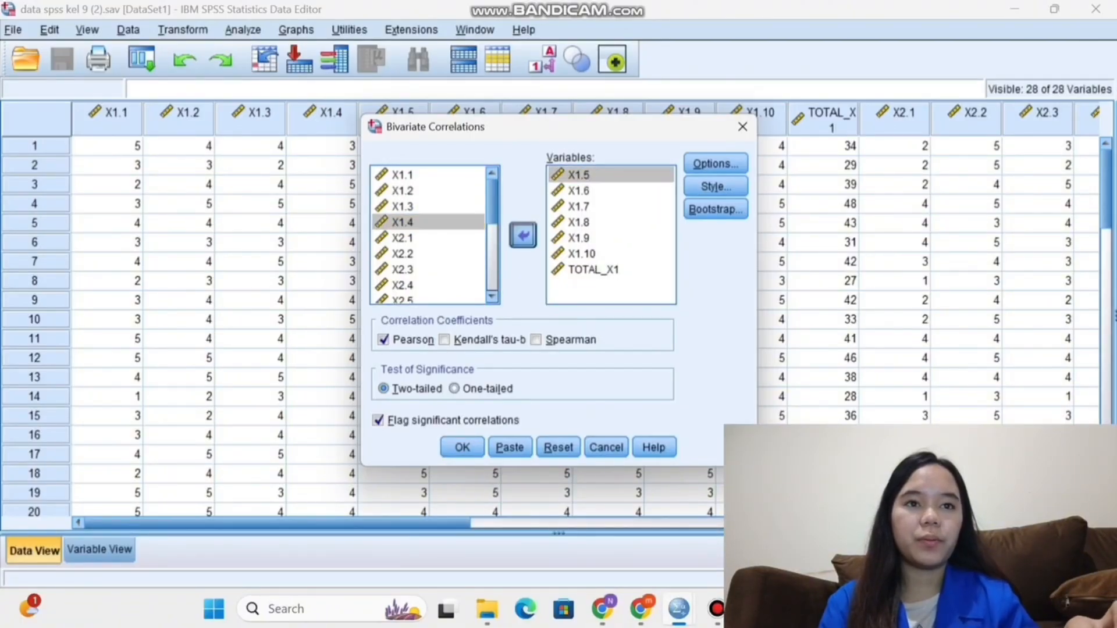
left_click(523, 235)
left_click(523, 235)
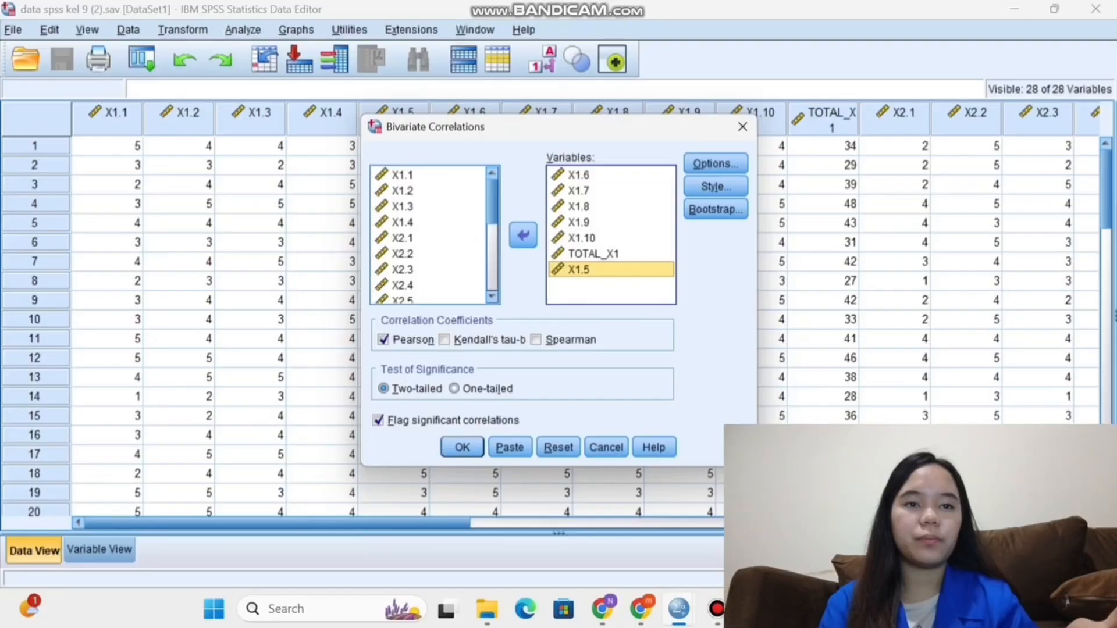
Remove X1.6, X1.7, X1.8 and X1.9 from the correlation variables.
left_click(579, 175)
left_click(523, 236)
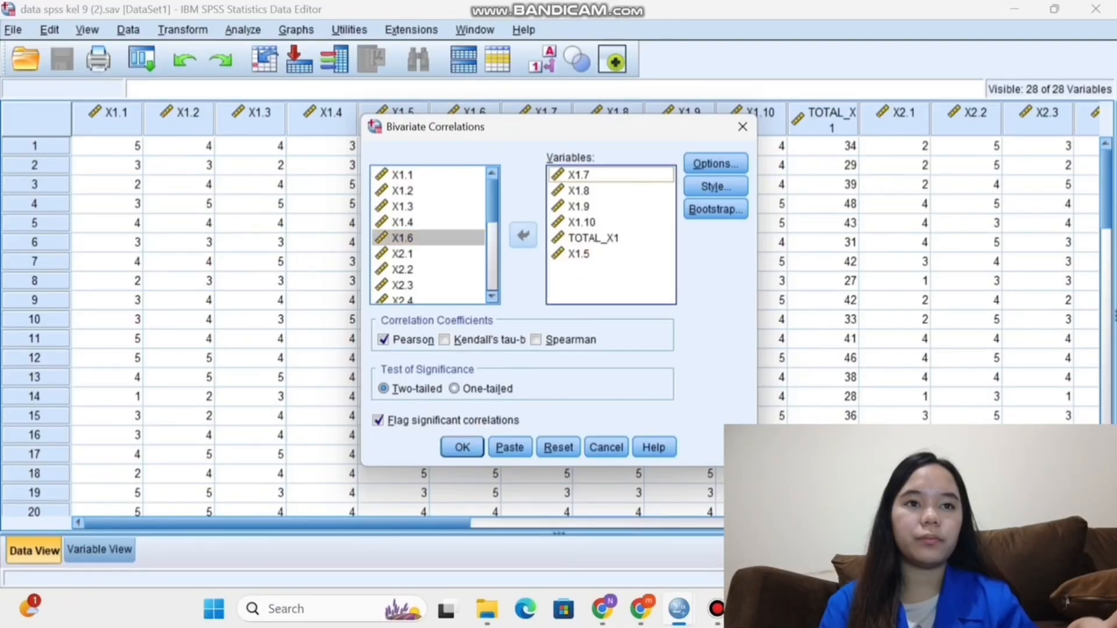
left_click(579, 175)
left_click(523, 235)
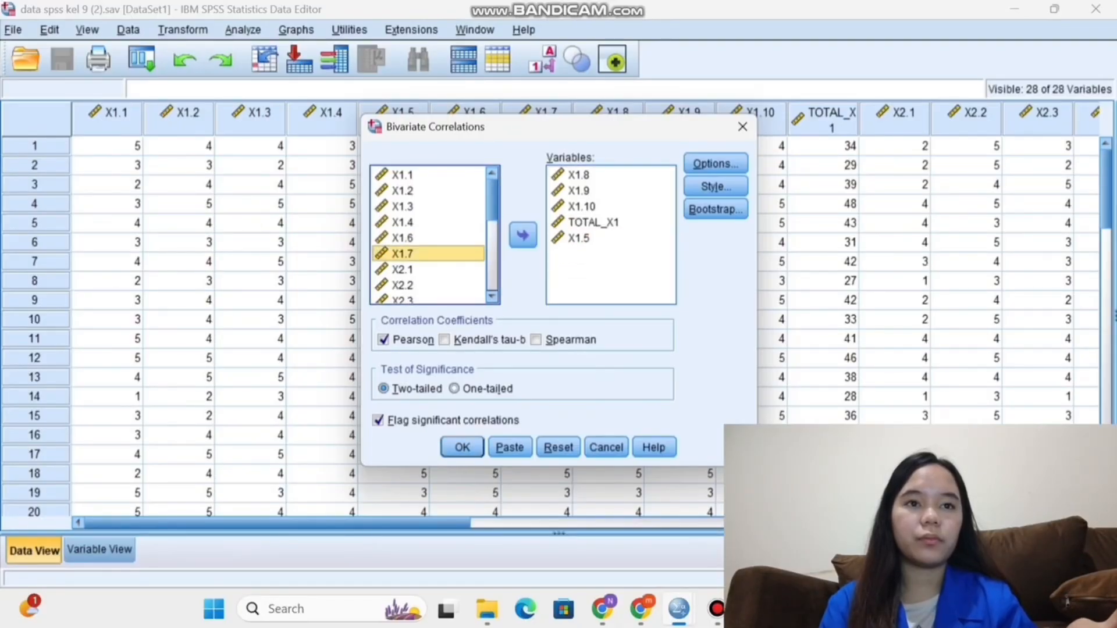
left_click(579, 175)
left_click(523, 235)
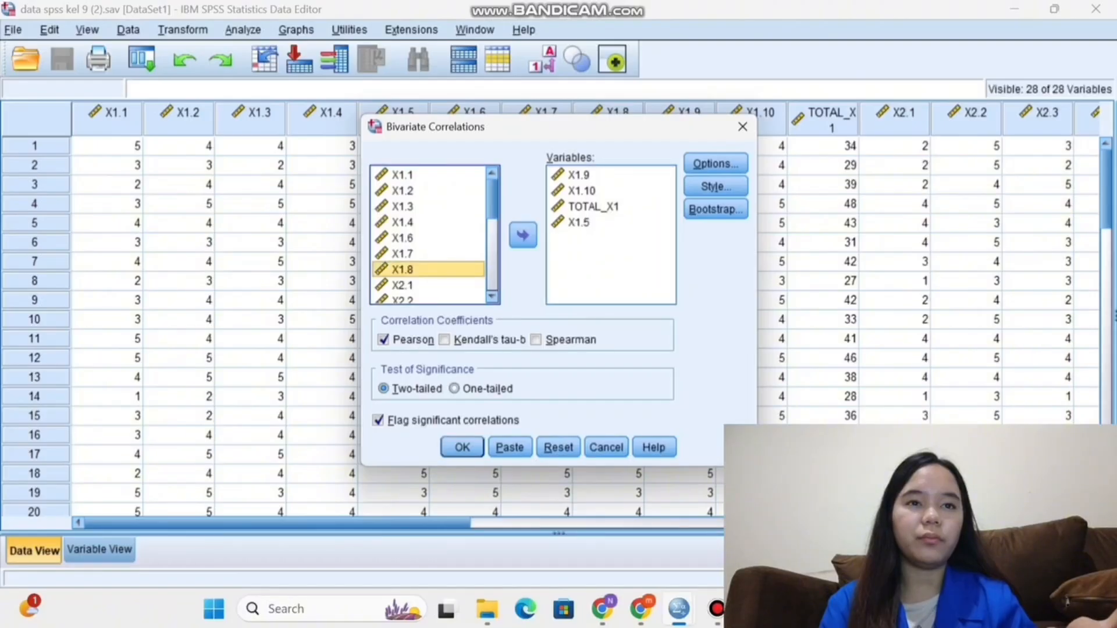
left_click(578, 175)
left_click(523, 235)
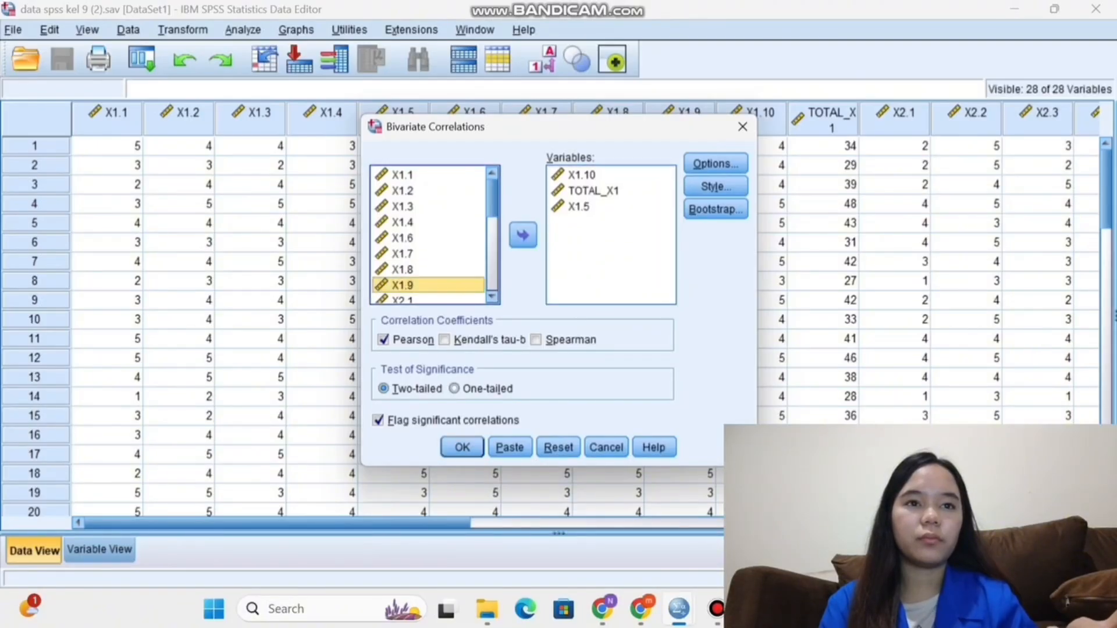
Remove the remaining TOTAL_X1, X1.5 and X1.10 from the correlation variables to empty the selection.
left_click(579, 175)
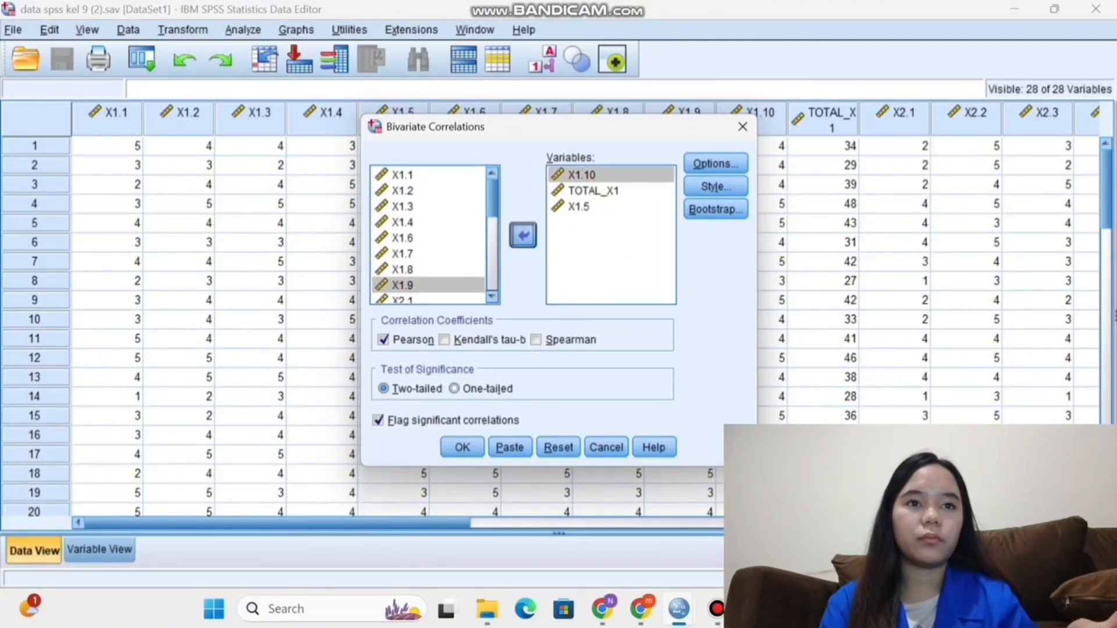
left_click(523, 235)
left_click(523, 235)
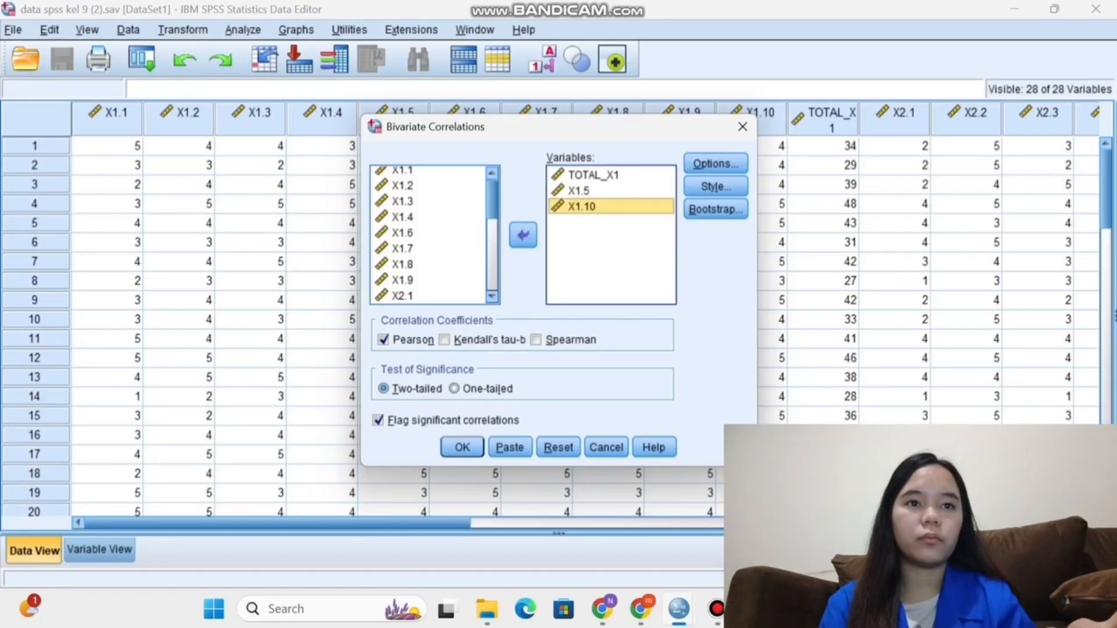
left_click(579, 175)
left_click(523, 235)
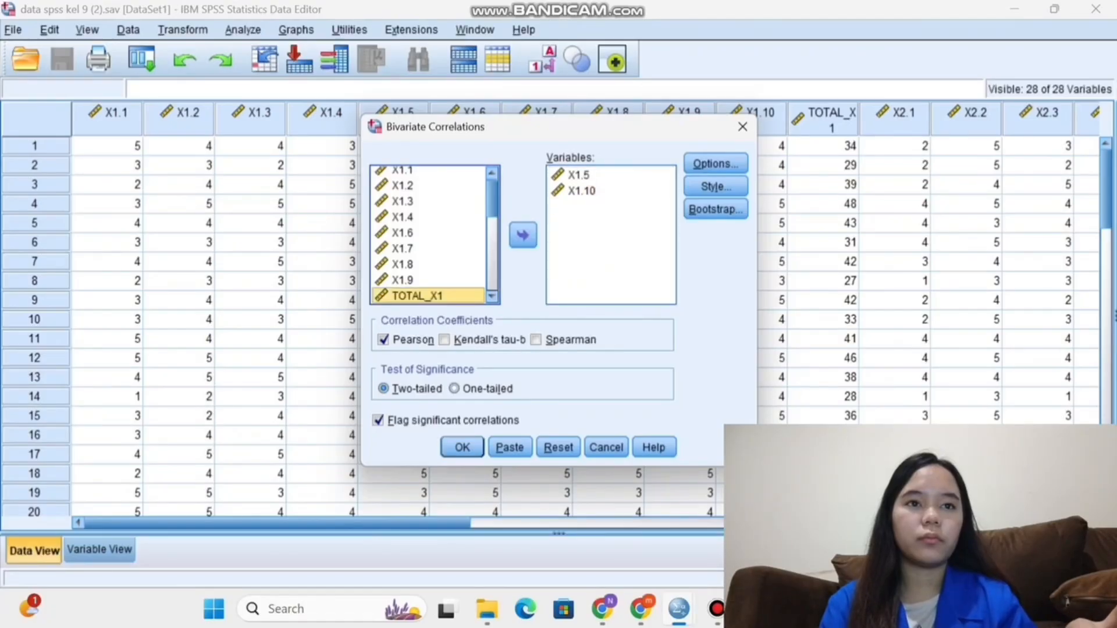
left_click(579, 175)
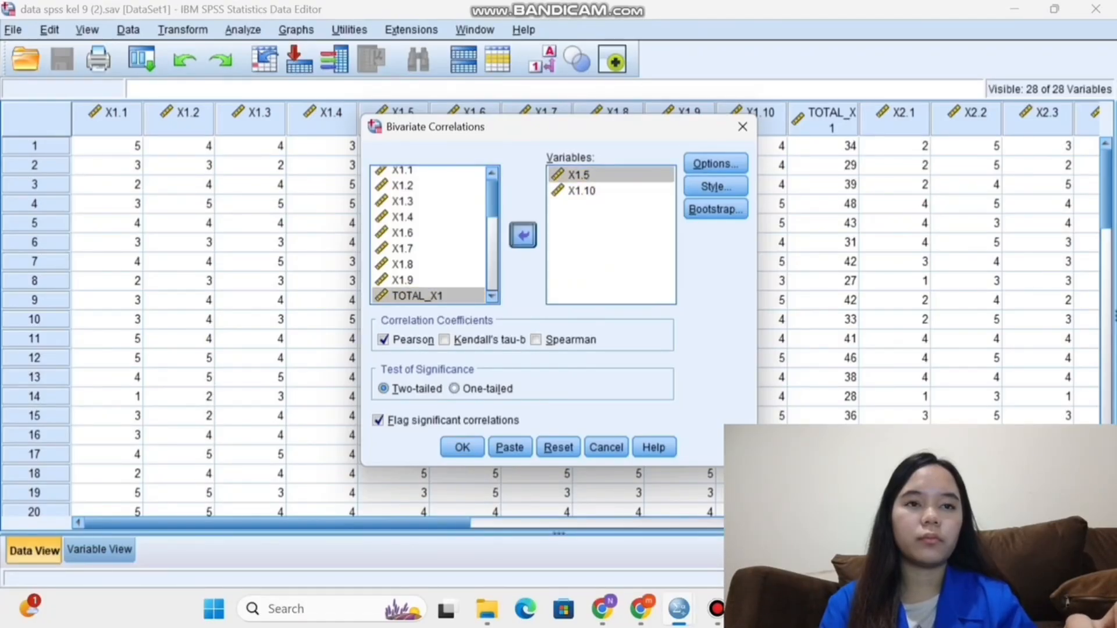
left_click(523, 235)
left_click(581, 175)
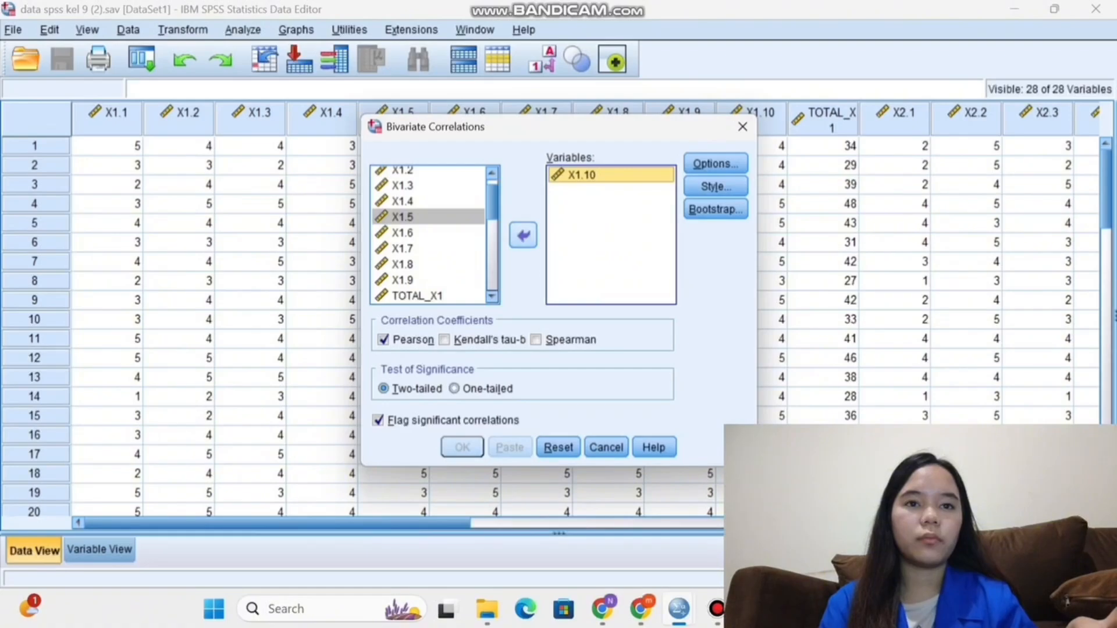
left_click(524, 235)
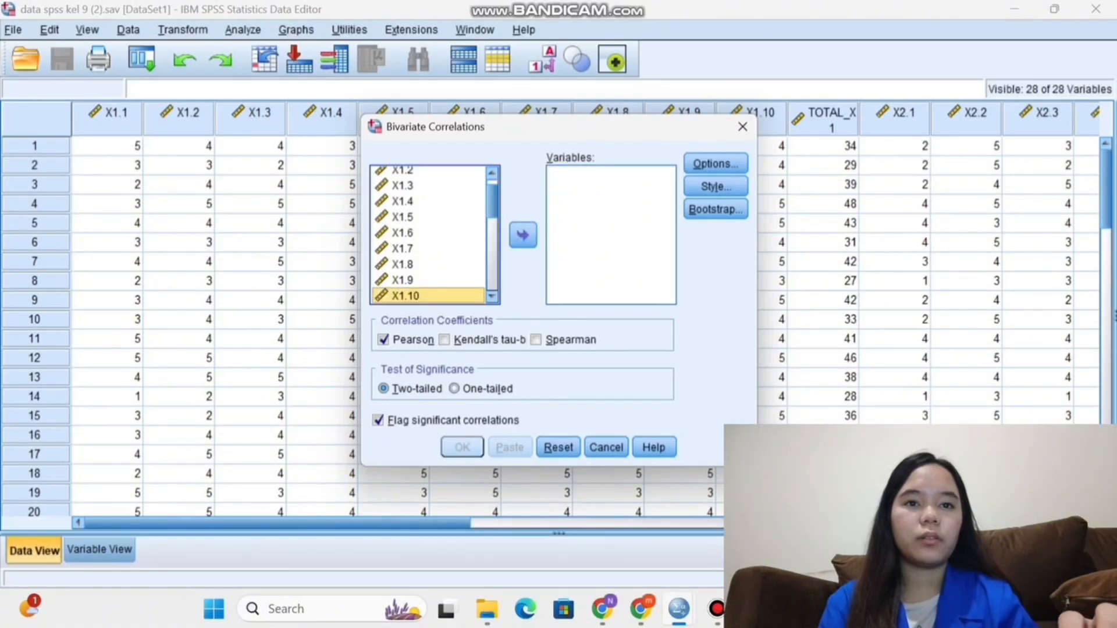
Add the items X2.1 through X2.5 to the correlation variables.
scroll(408, 265, "down", 3)
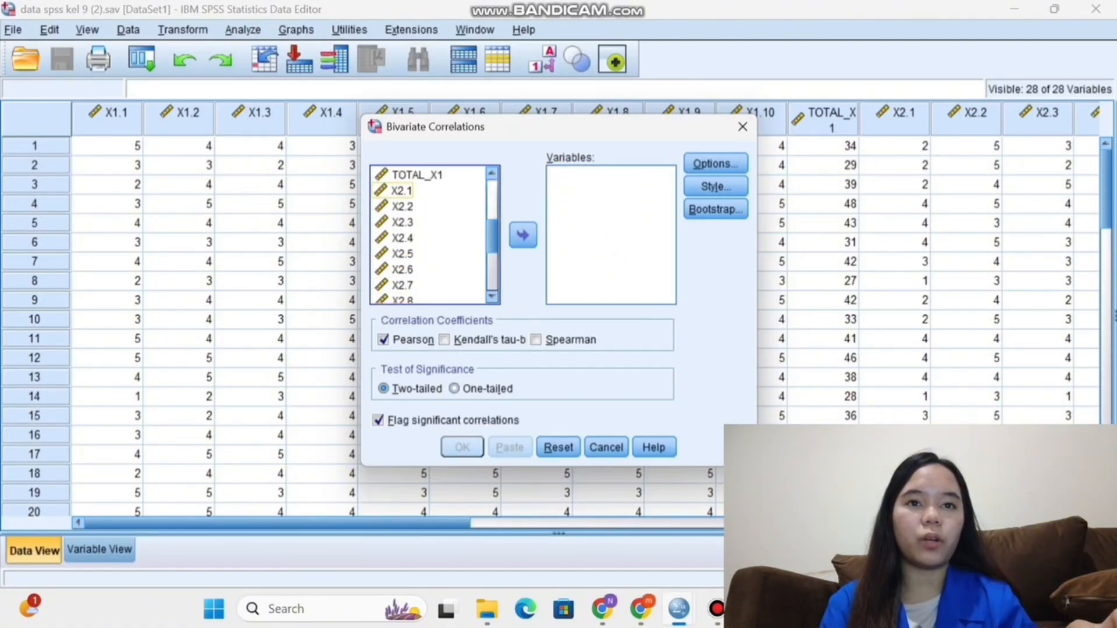
left_click(403, 191)
left_click(523, 235)
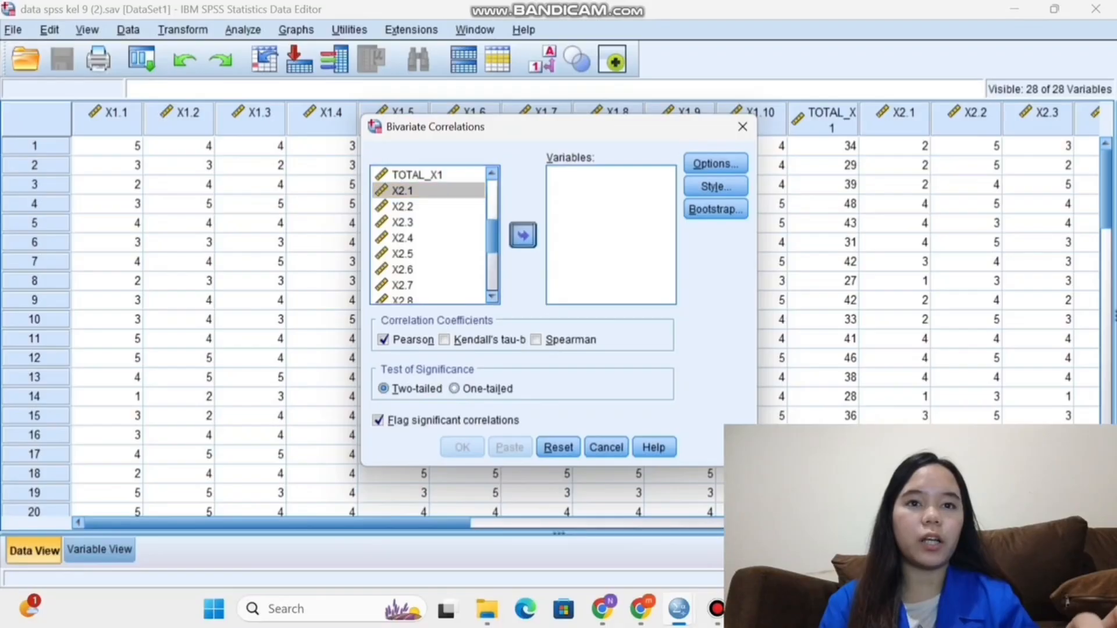
left_click(402, 191)
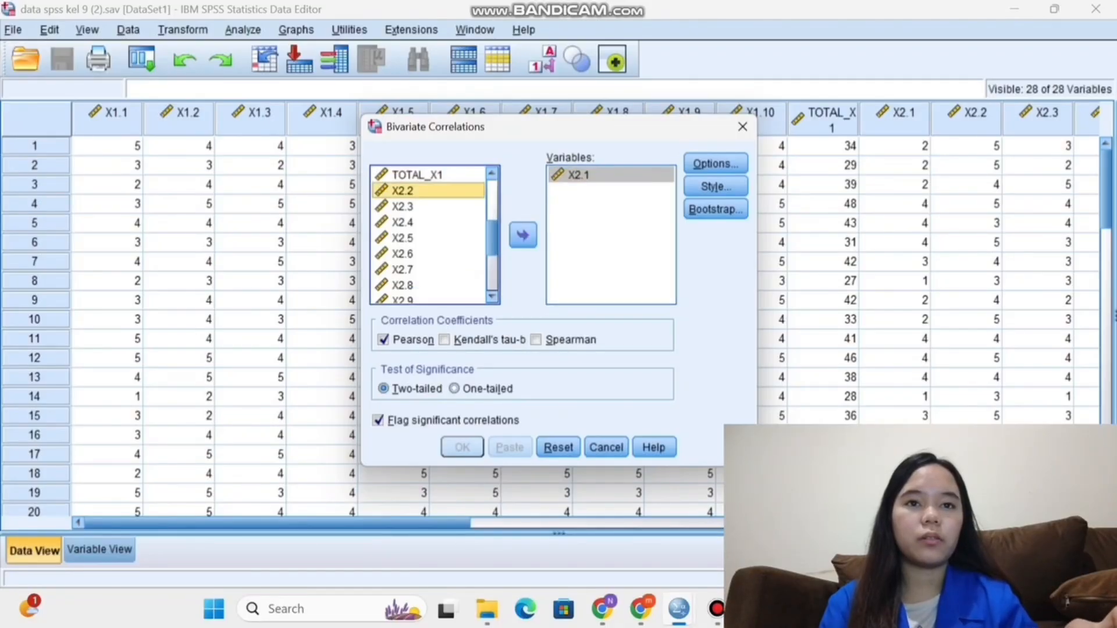
left_click(523, 235)
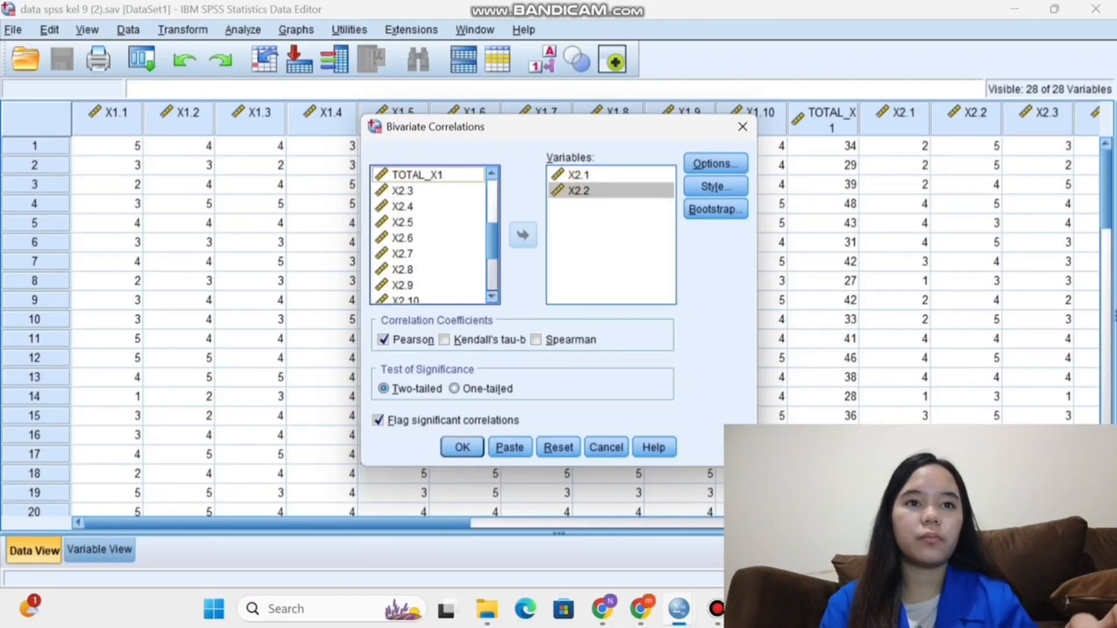
left_click(402, 190)
left_click(524, 235)
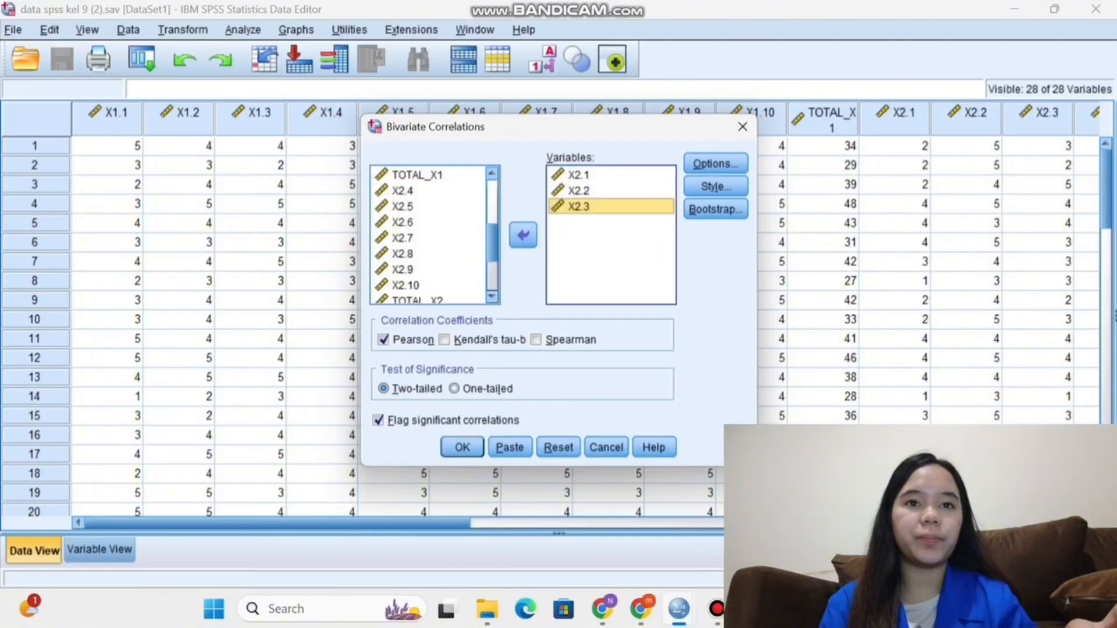
left_click(402, 190)
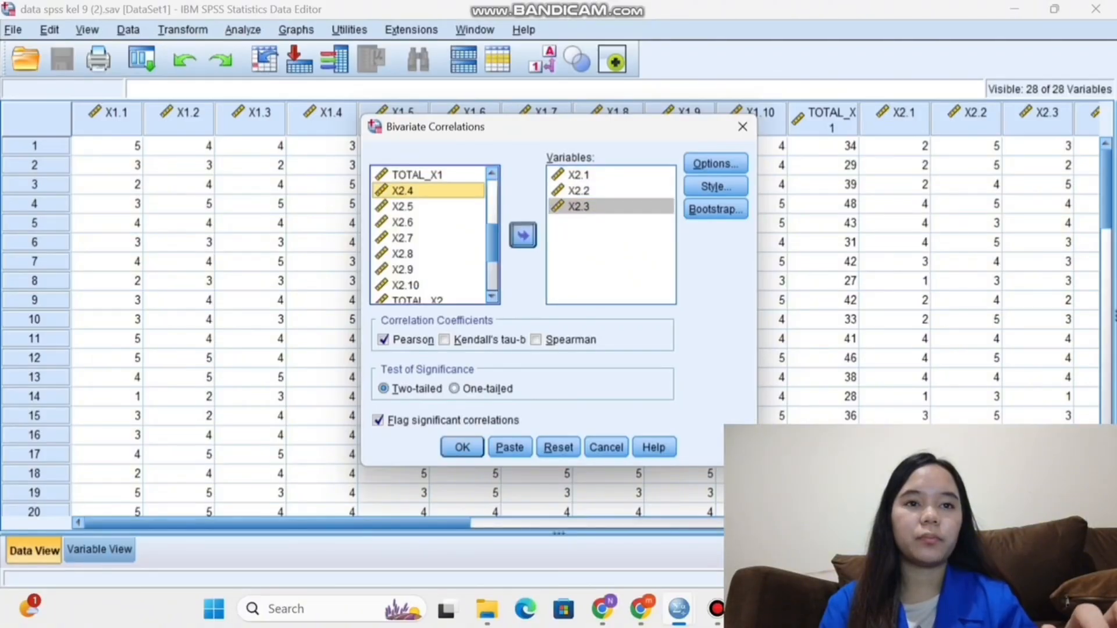
left_click(523, 235)
left_click(403, 191)
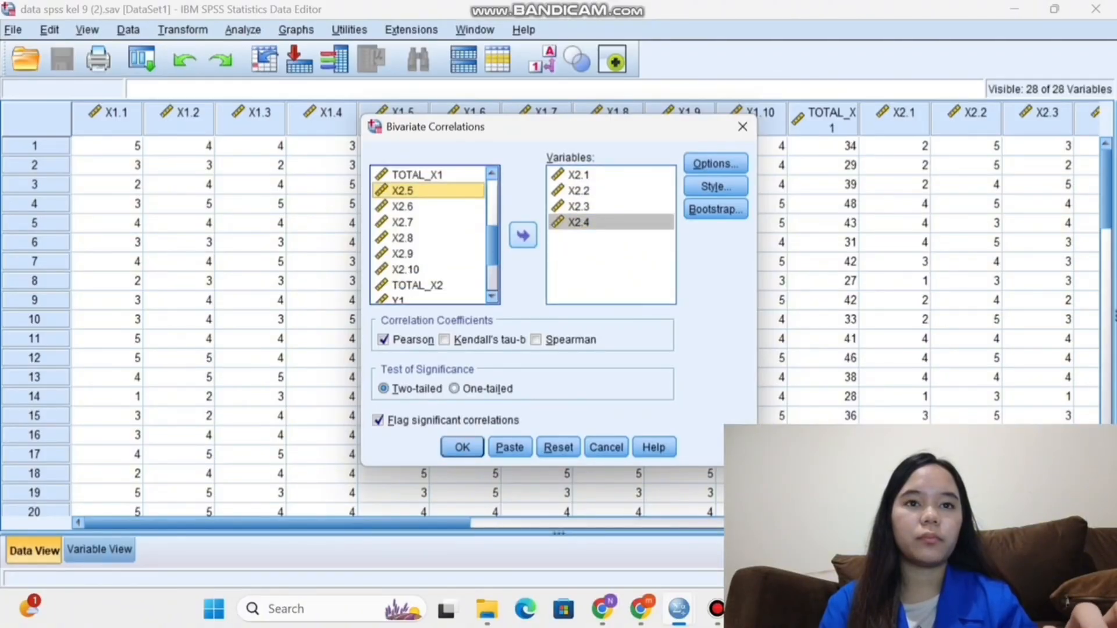
left_click(523, 235)
Add the items X2.6 through X2.10 to the correlation variables.
left_click(403, 190)
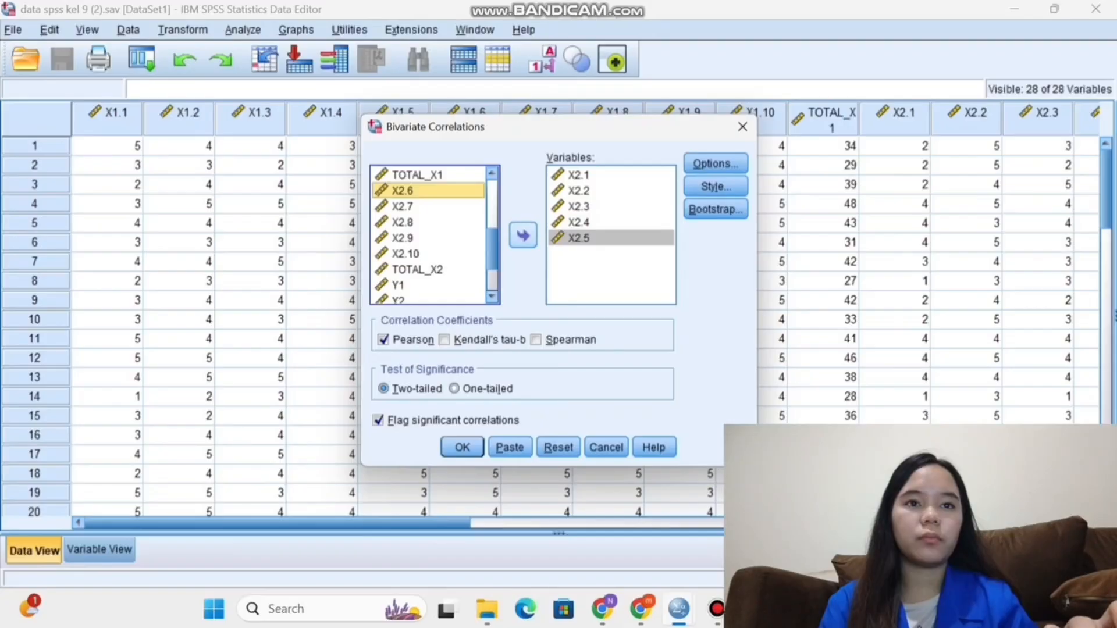
left_click(523, 236)
left_click(402, 191)
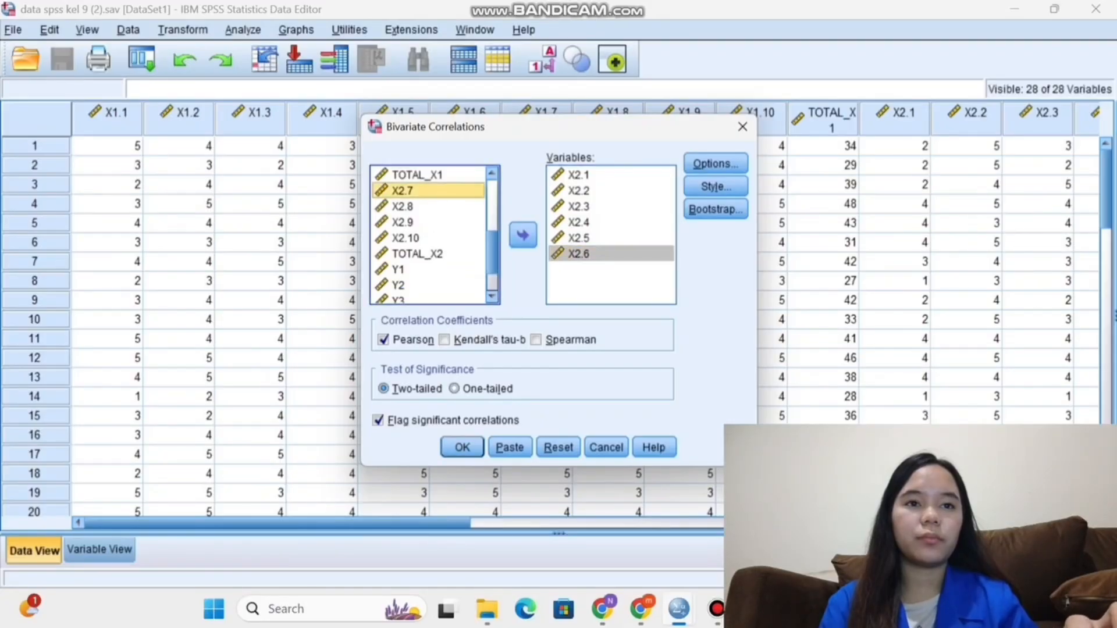
left_click(523, 235)
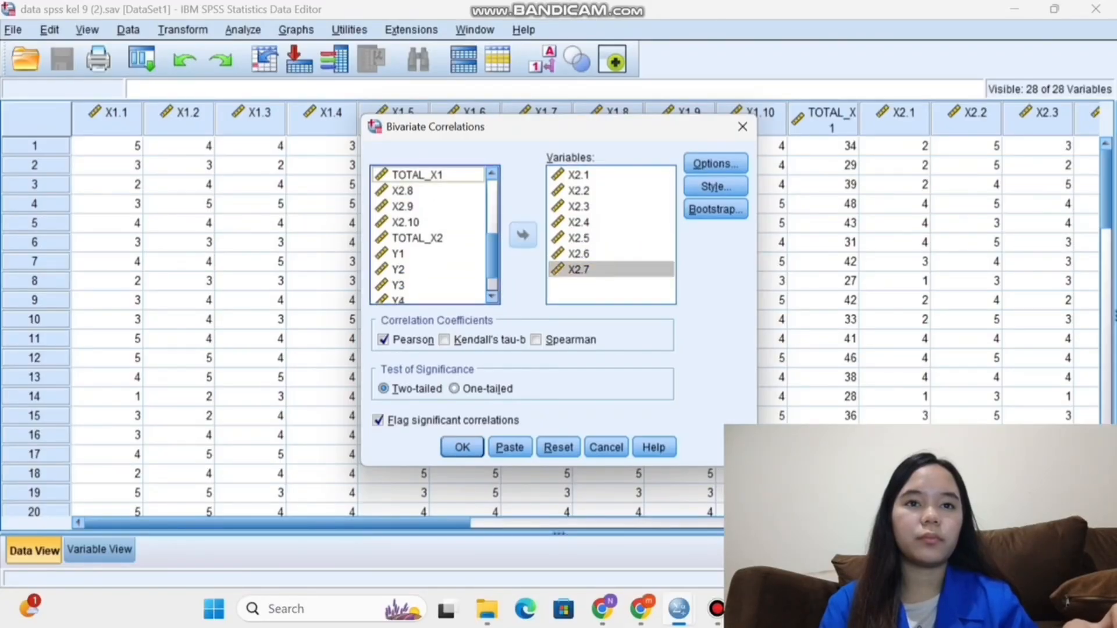
left_click(402, 190)
left_click(523, 235)
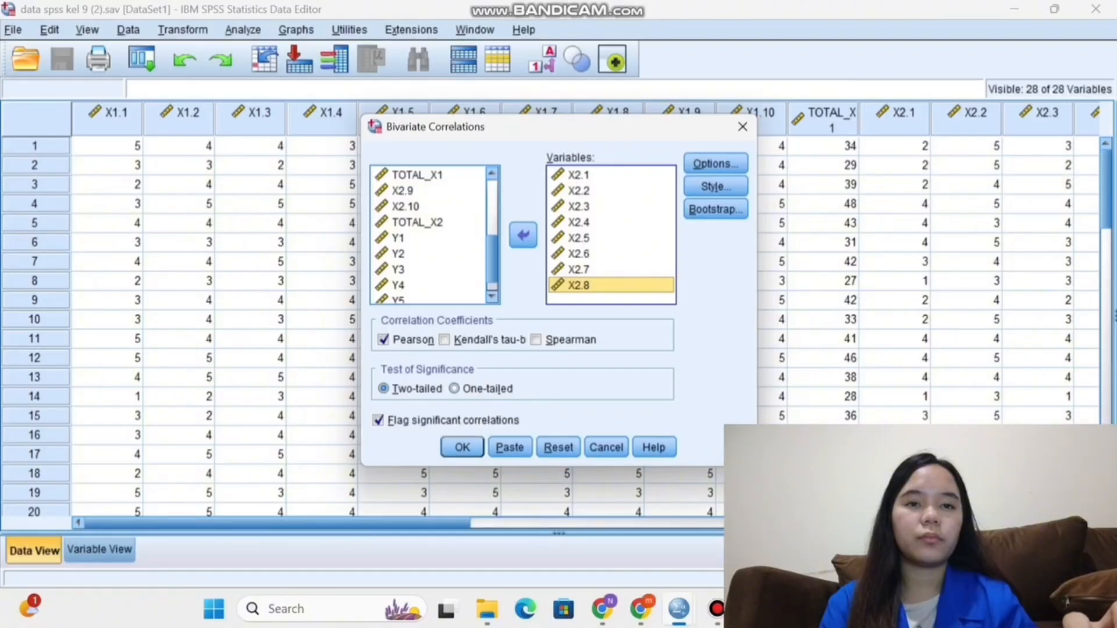
left_click(402, 190)
left_click(523, 235)
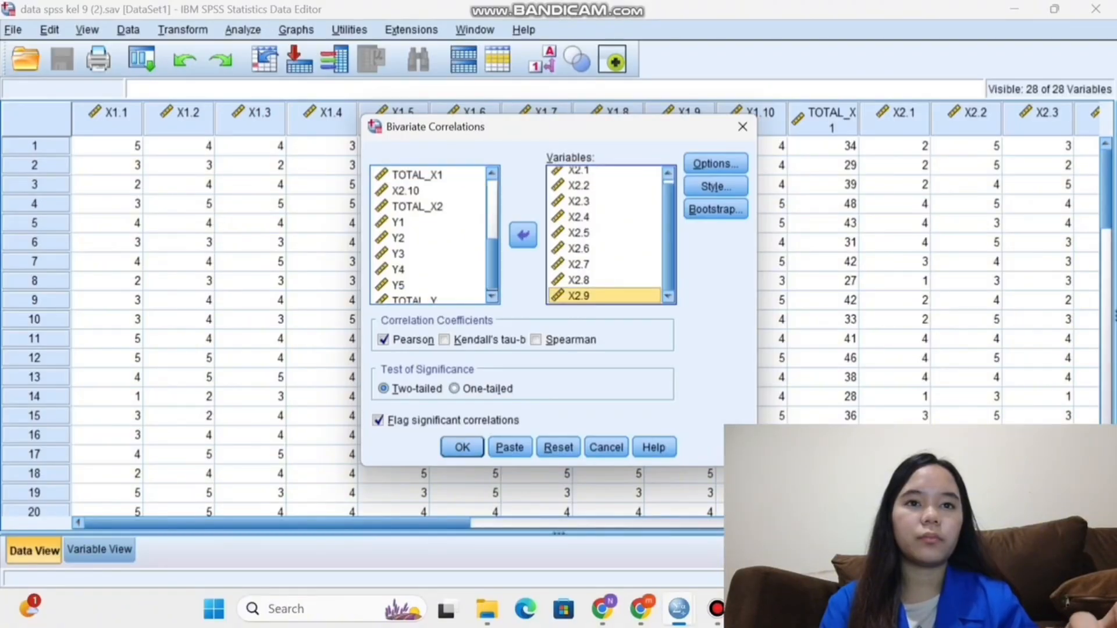
left_click(402, 190)
left_click(523, 236)
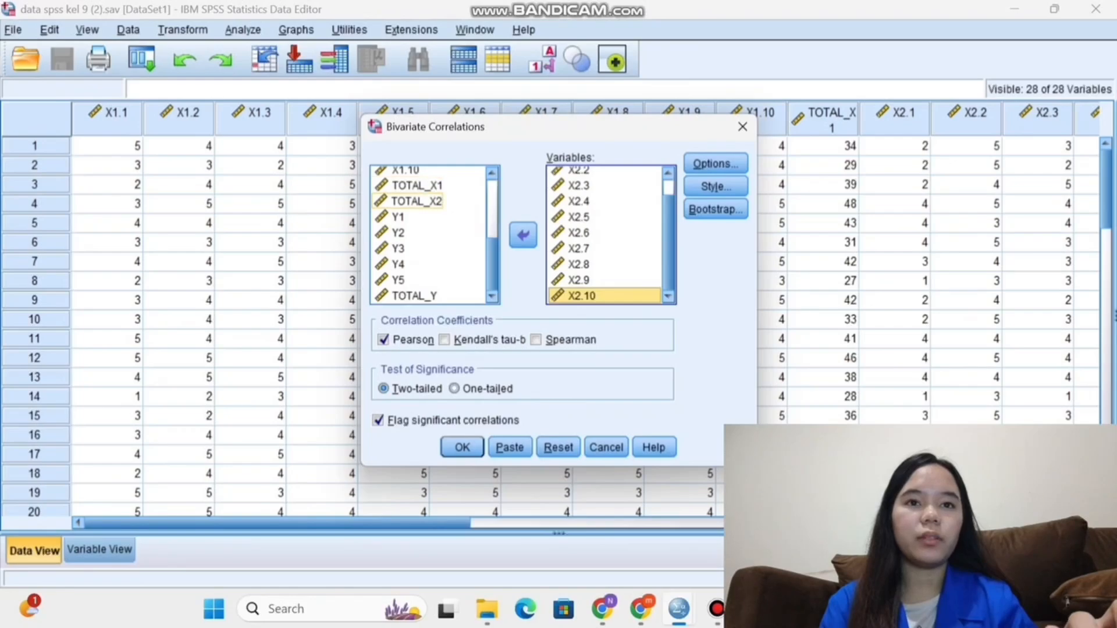
Add TOTAL_X2 to the correlation variables and run the Pearson two-tailed analysis with significant correlations flagged.
left_click(414, 201)
left_click(523, 235)
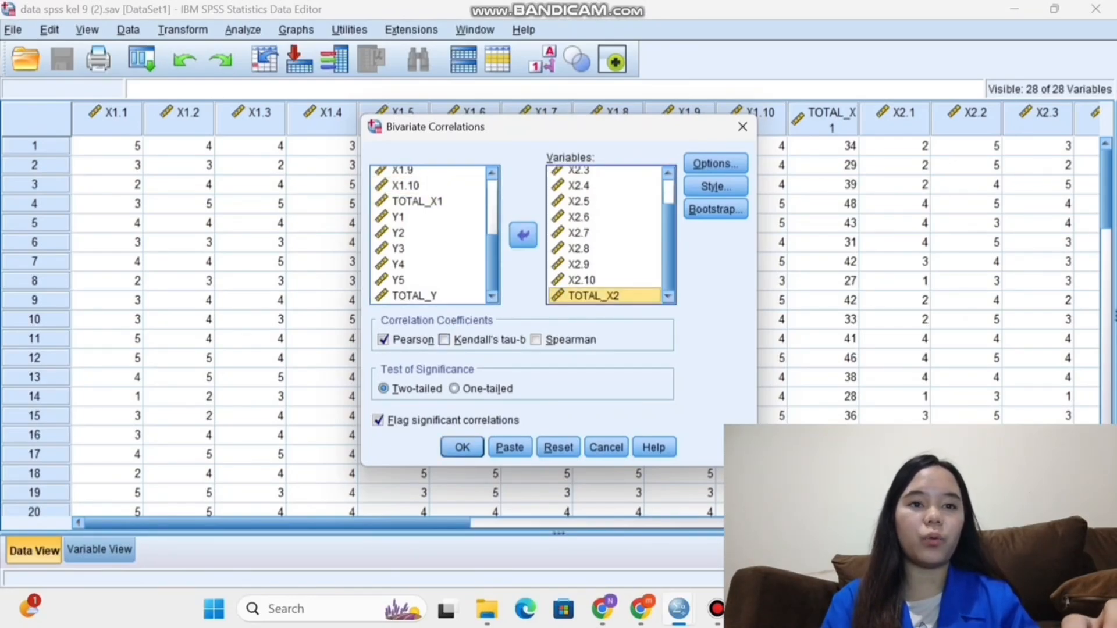
left_click(462, 448)
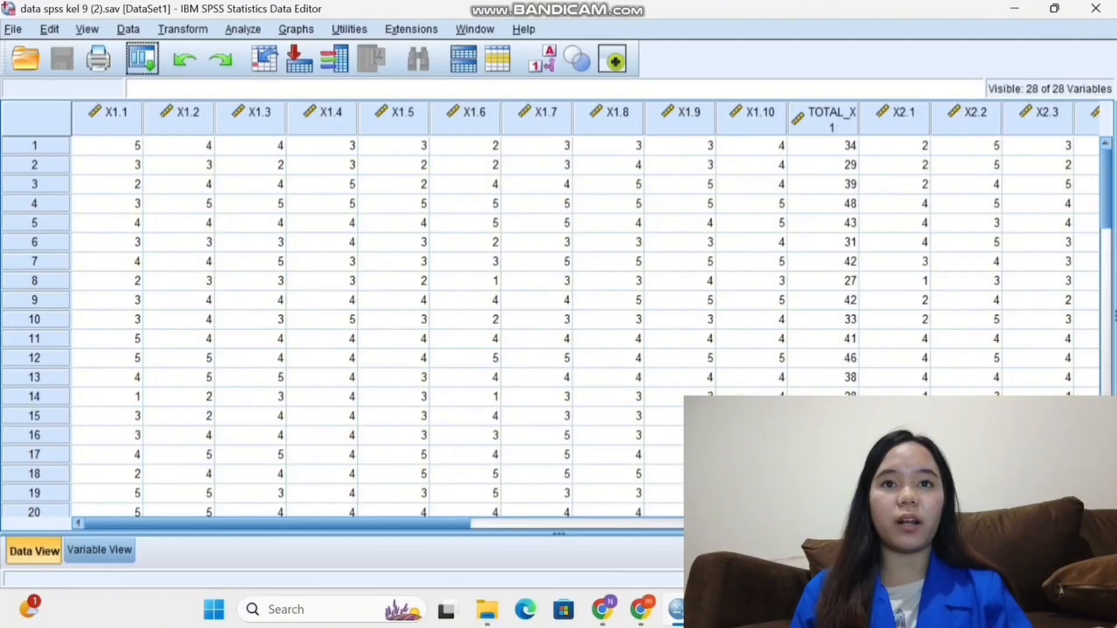
Reopen the Bivariate correlation setup from the data editor and remove X2.1 through X2.3 from its variables.
left_click(243, 29)
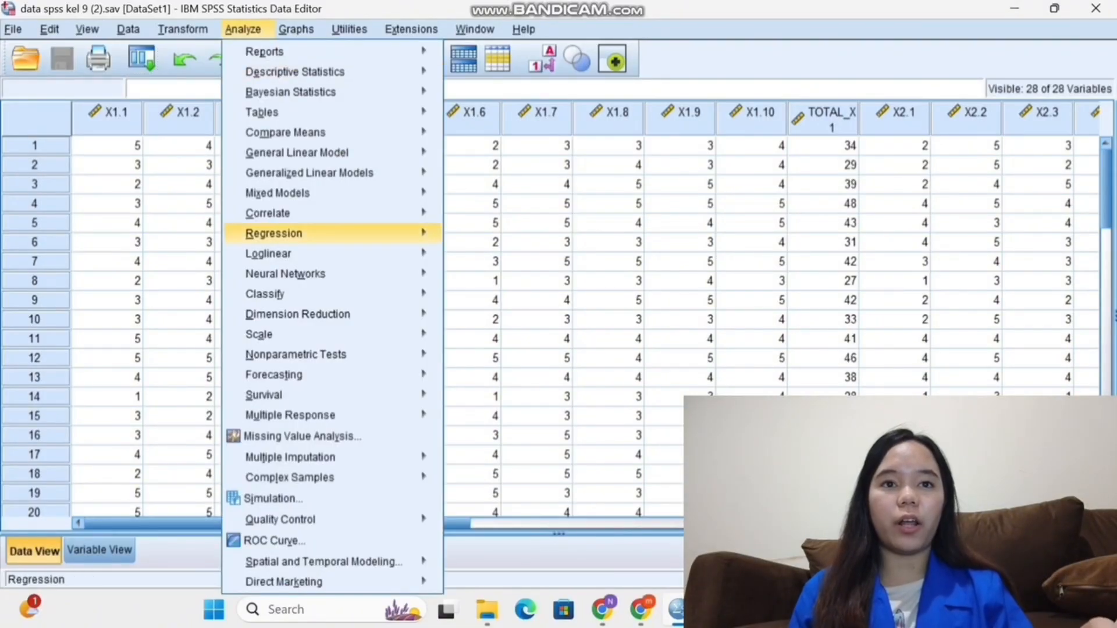
mouse_move(267, 213)
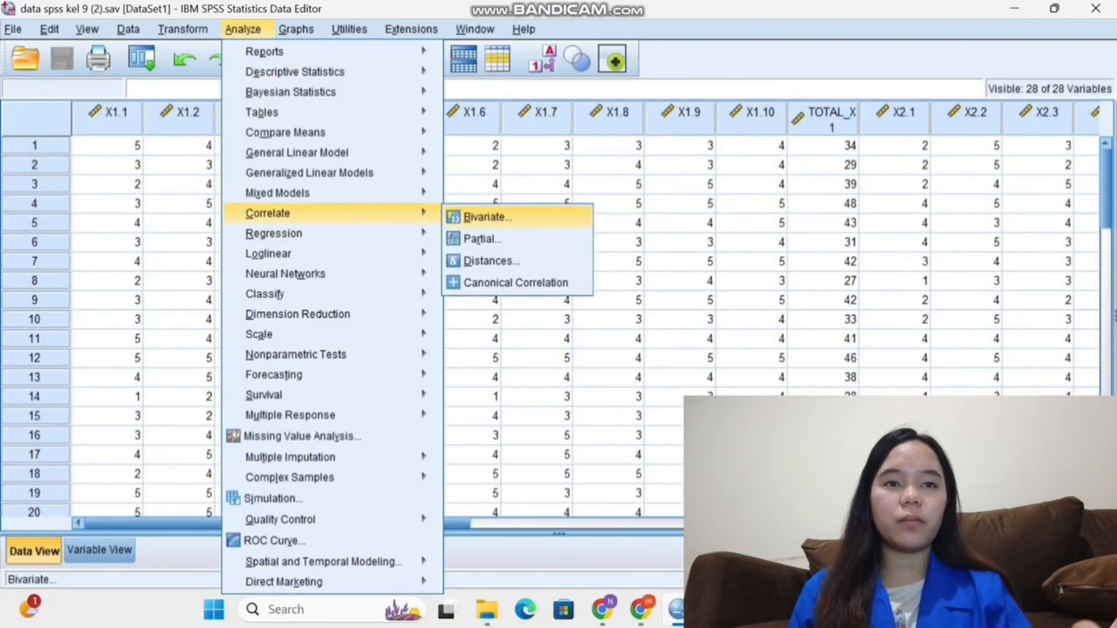
left_click(488, 217)
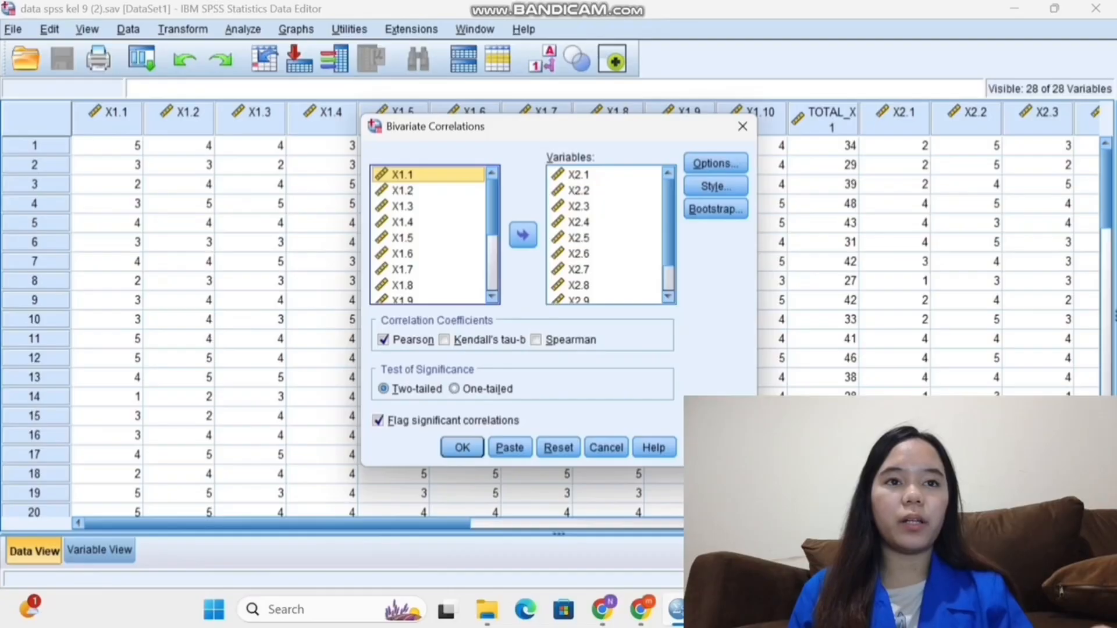
left_click(578, 174)
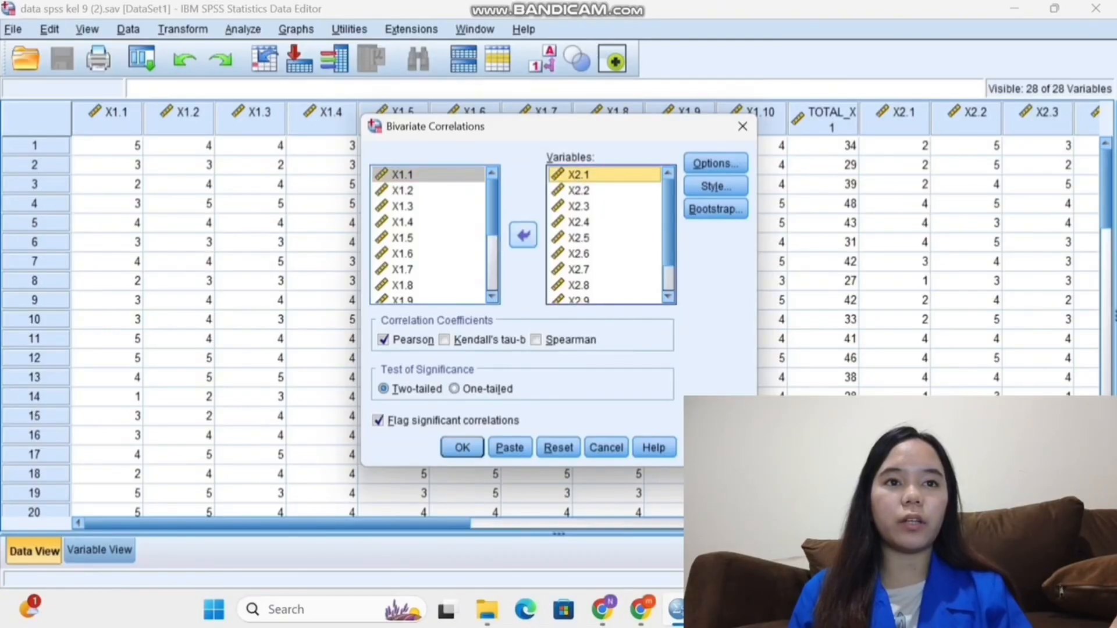
left_click(524, 236)
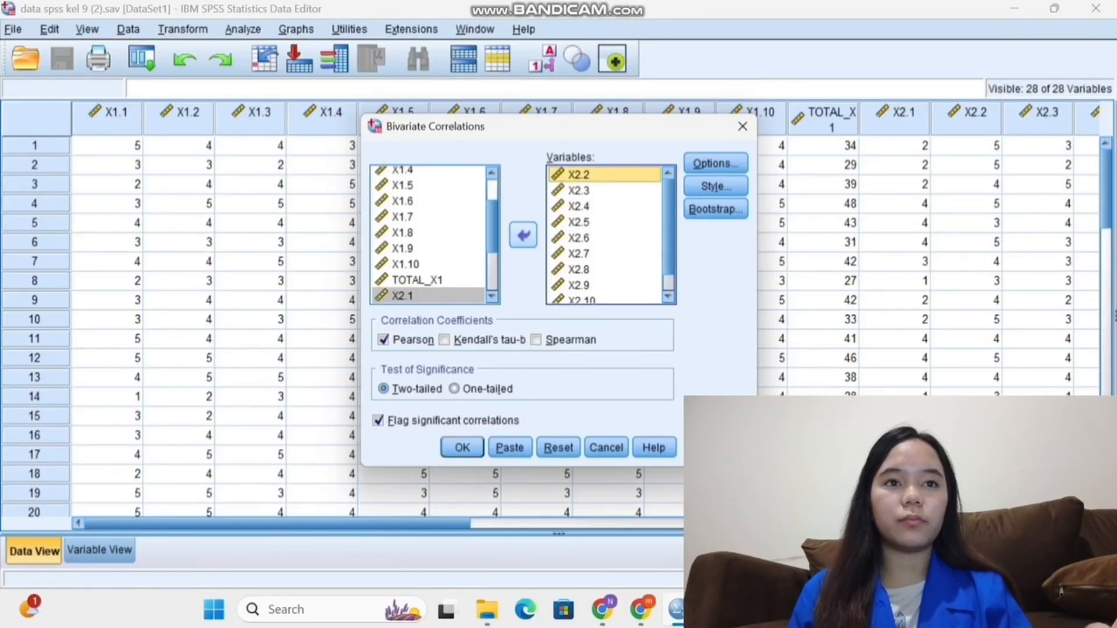
left_click(523, 235)
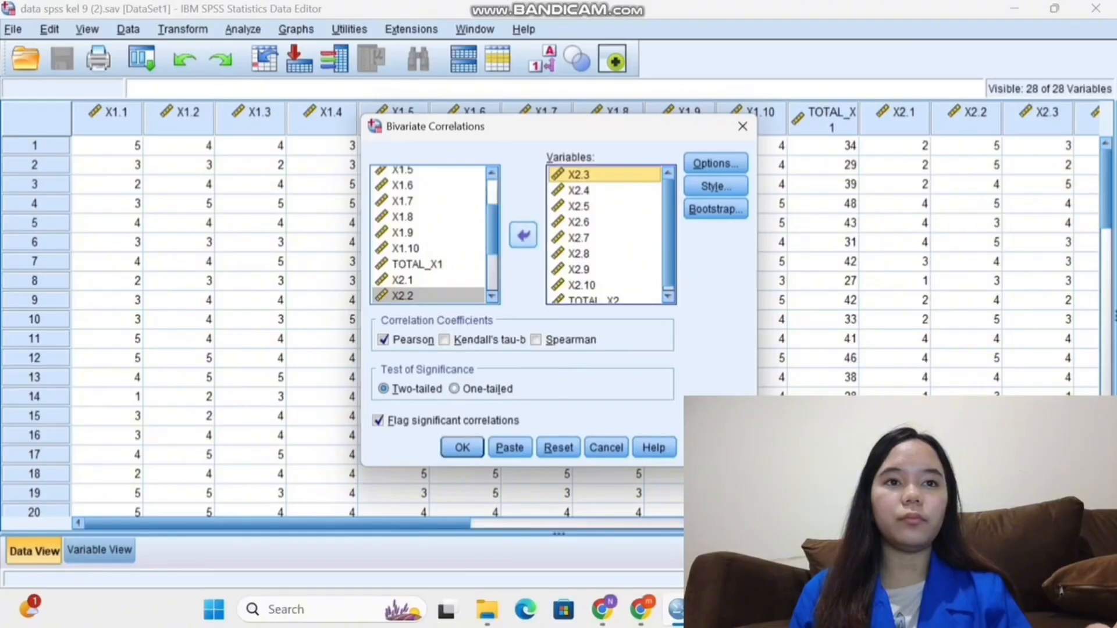
left_click(523, 235)
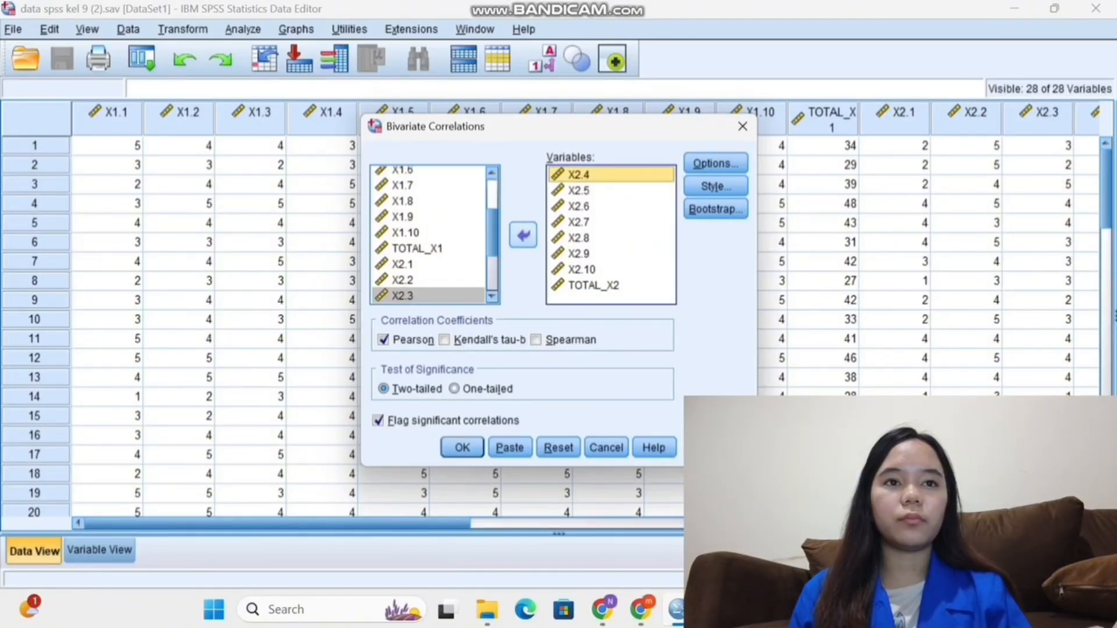
Remove X2.5, X2.6 and X2.7 from the correlation variables.
left_click(523, 235)
left_click(524, 235)
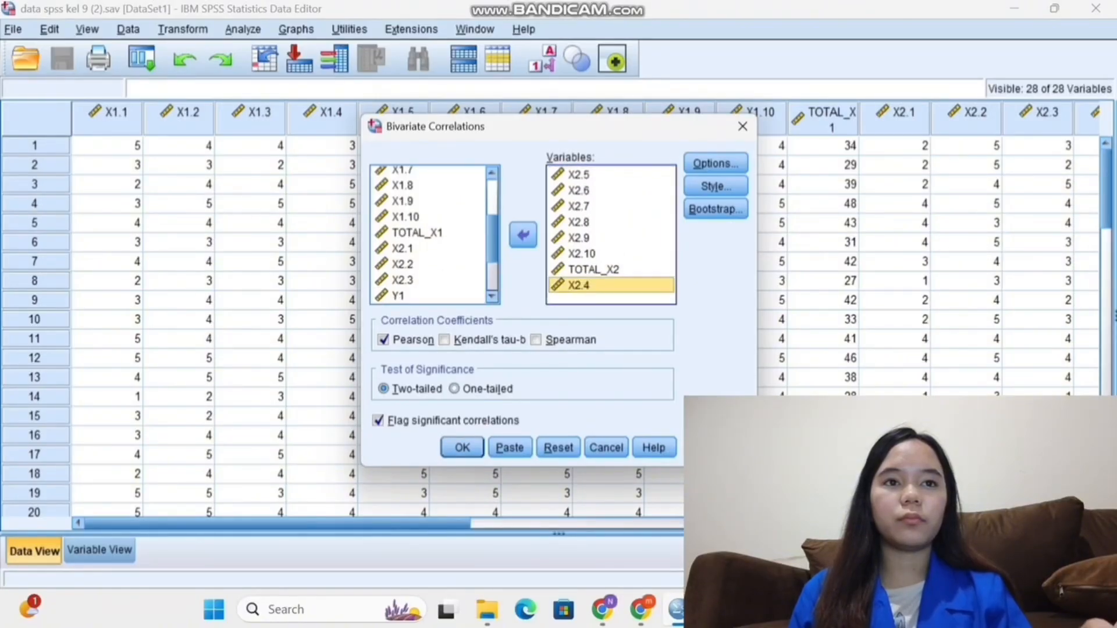
left_click(579, 174)
left_click(524, 235)
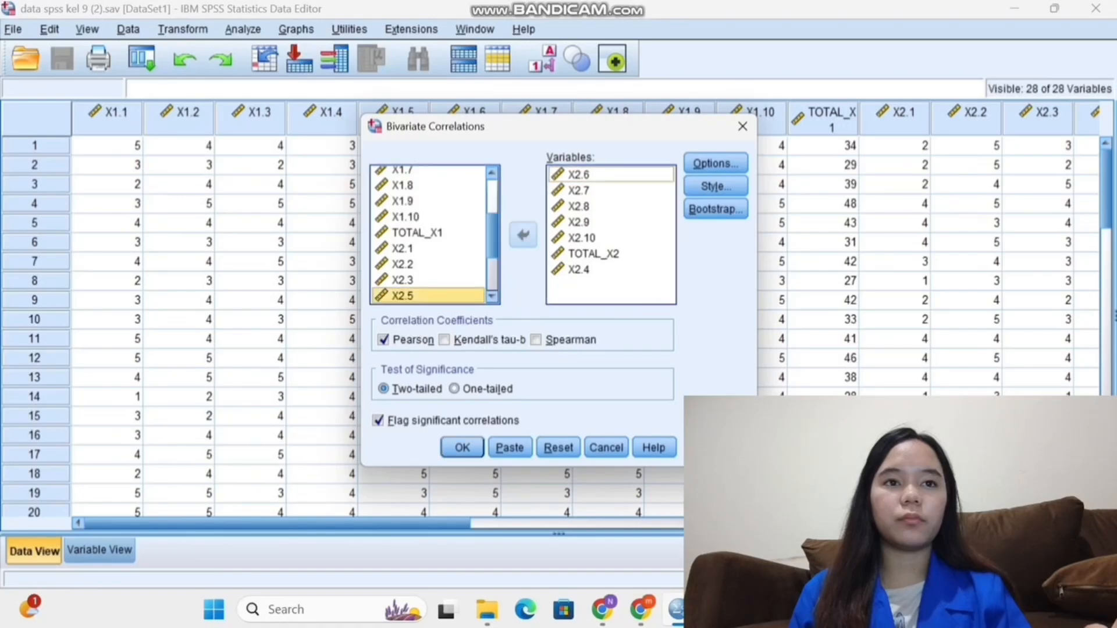
left_click(579, 174)
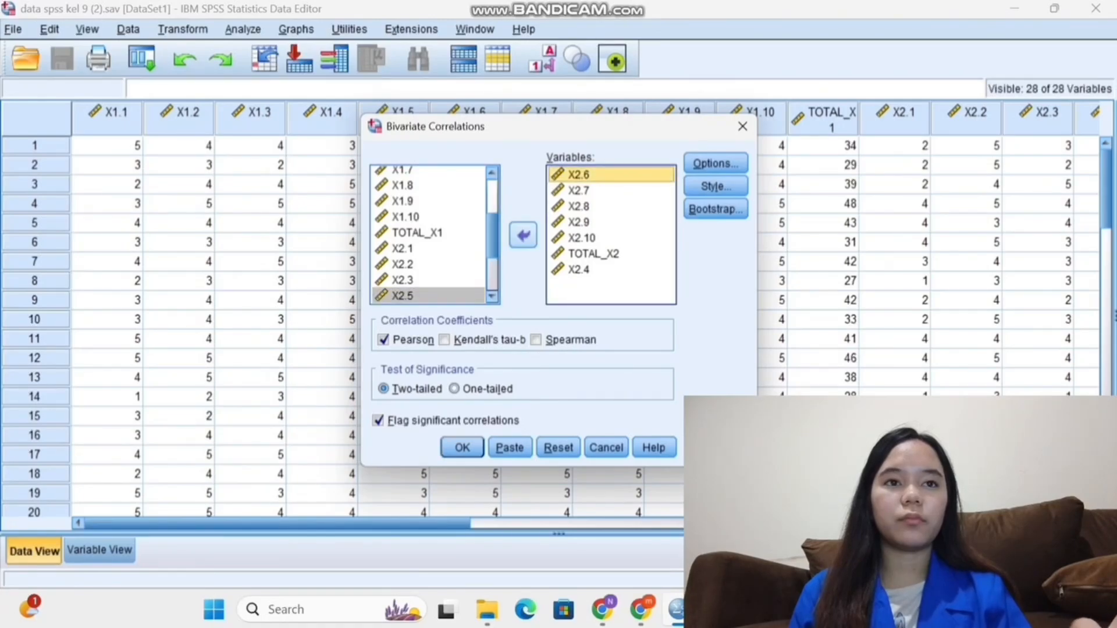
left_click(523, 235)
left_click(579, 174)
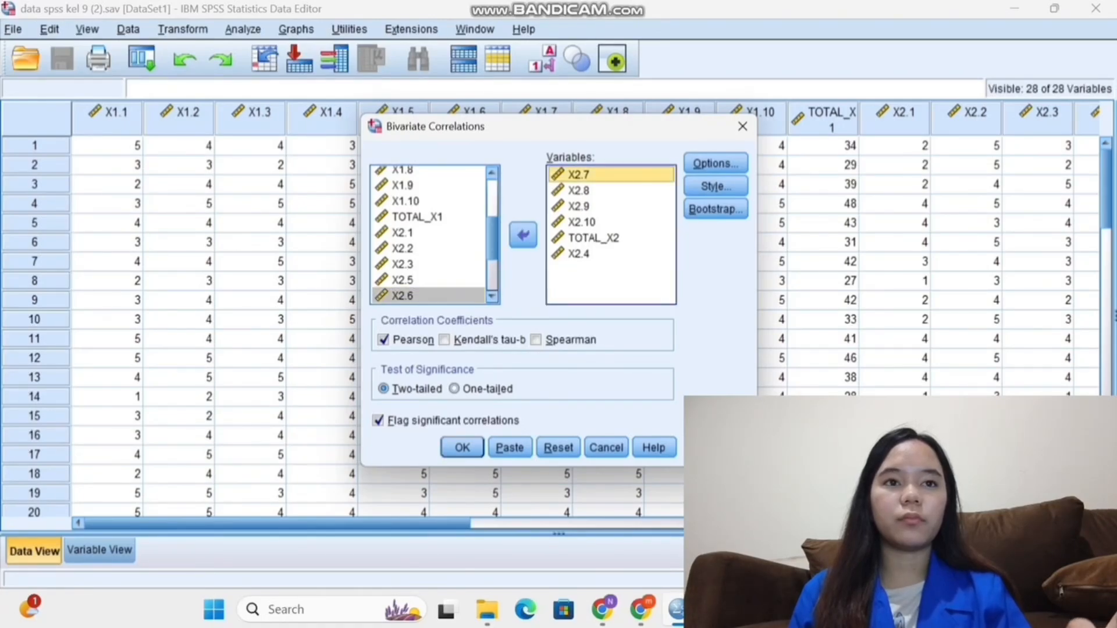
left_click(523, 235)
Clear the remaining correlation variables by removing X2.8, X2.9, X2.10, TOTAL_X2 and X2.4.
left_click(579, 174)
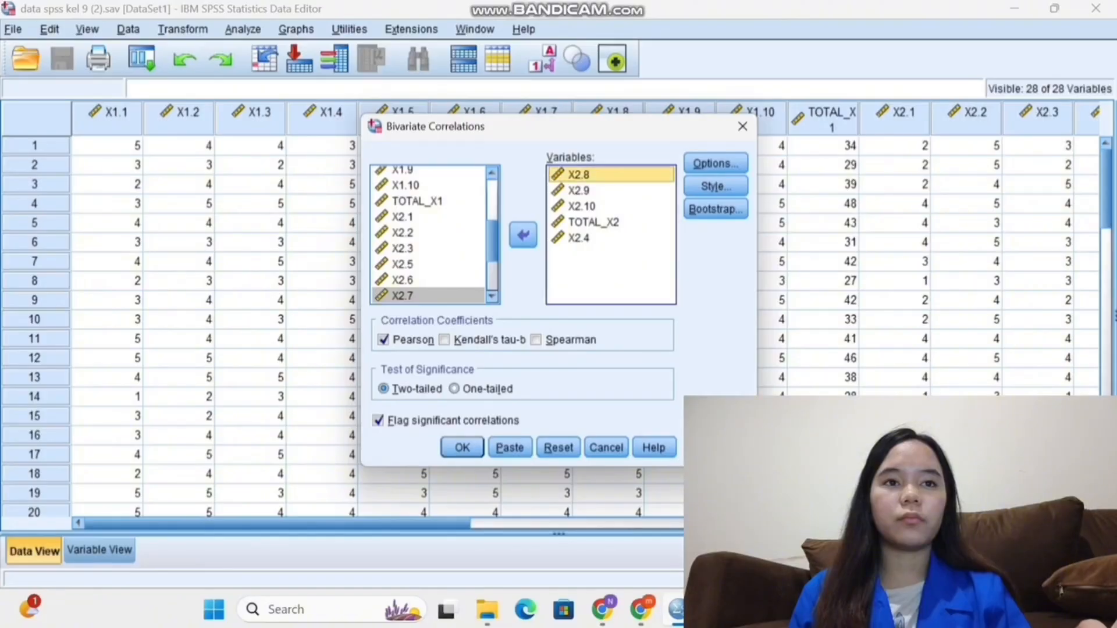
left_click(523, 235)
left_click(579, 175)
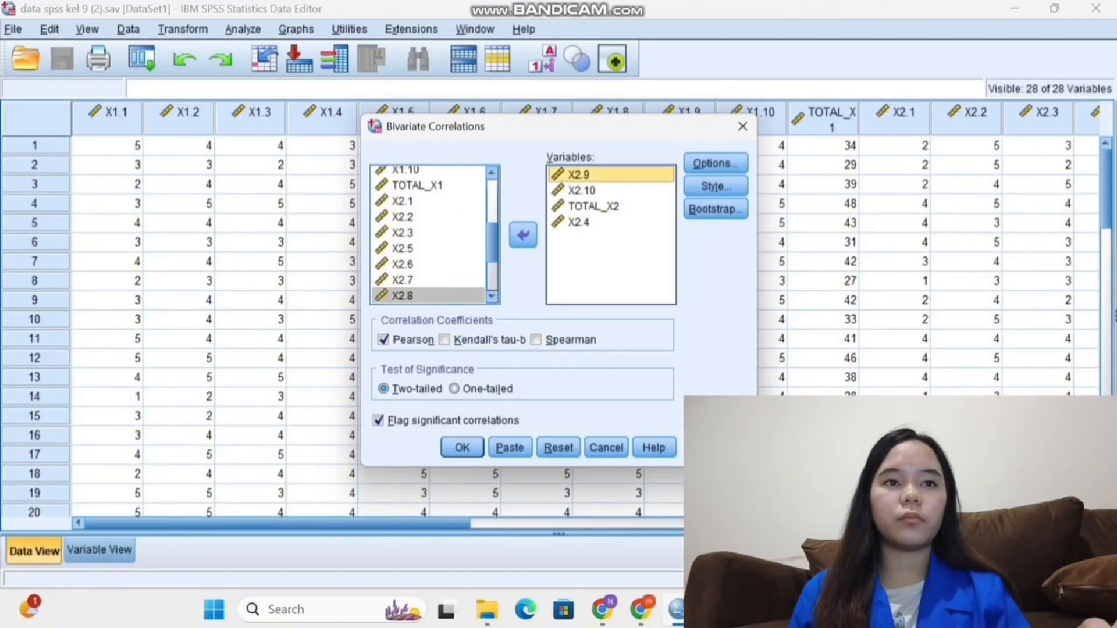
left_click(523, 235)
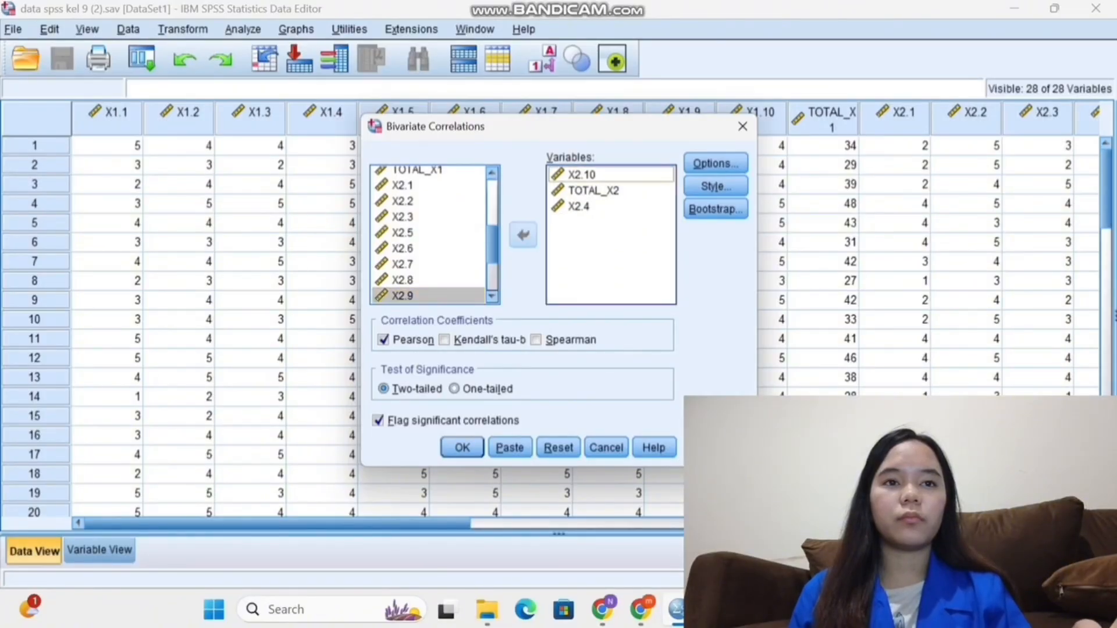
left_click_drag(579, 174, 430, 245)
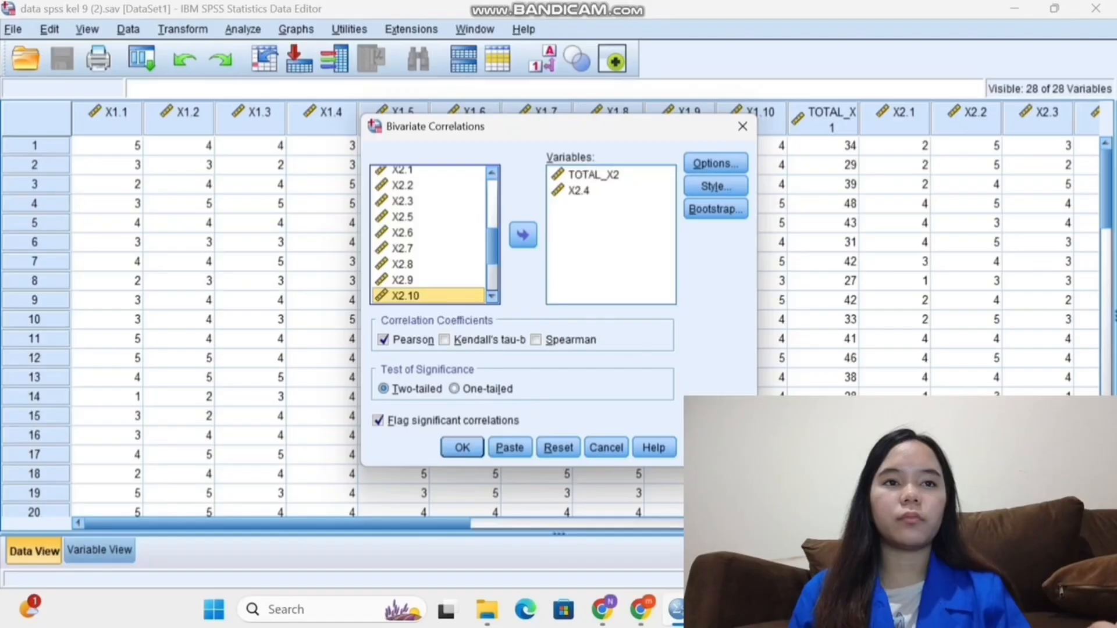
left_click(594, 174)
left_click(524, 235)
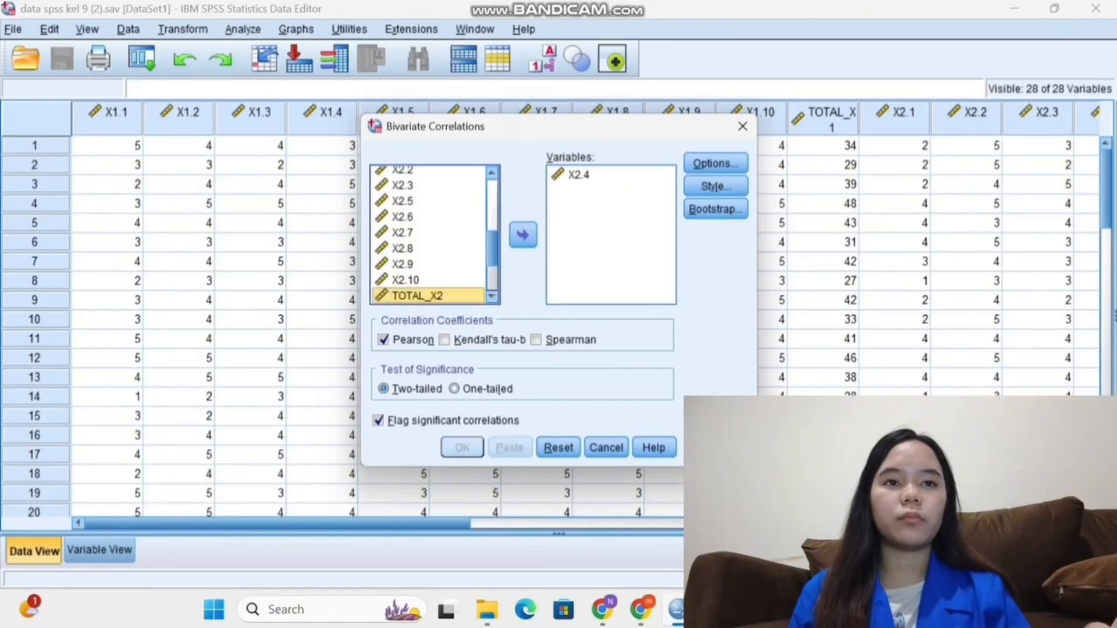
left_click(579, 175)
left_click(523, 235)
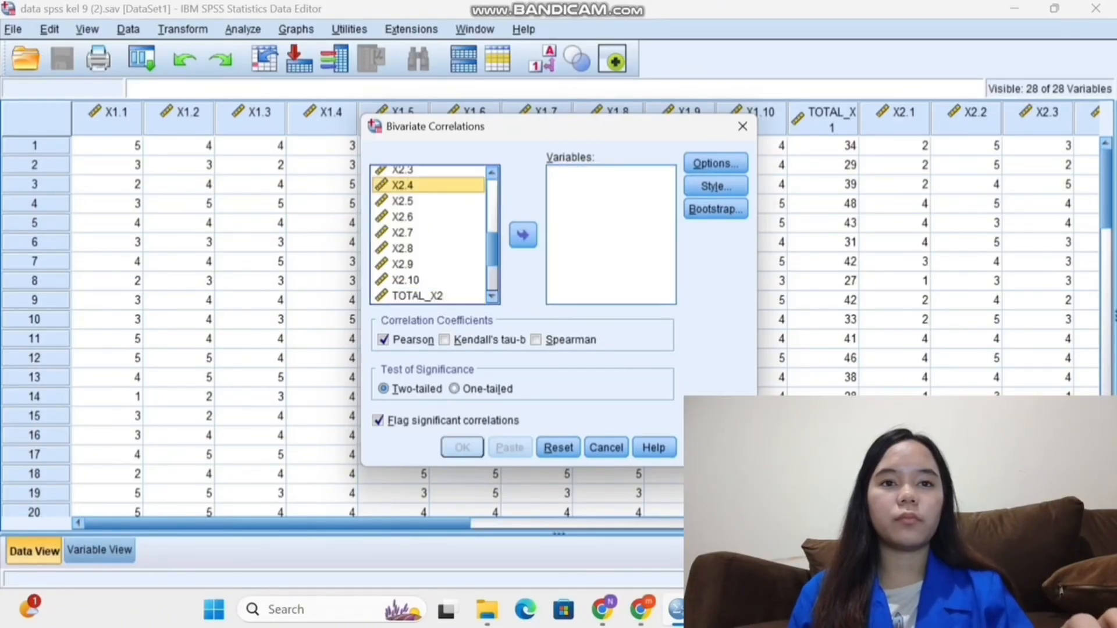
Add the items Y1 through Y5 to the correlation variables.
scroll(429, 234, "down", 2)
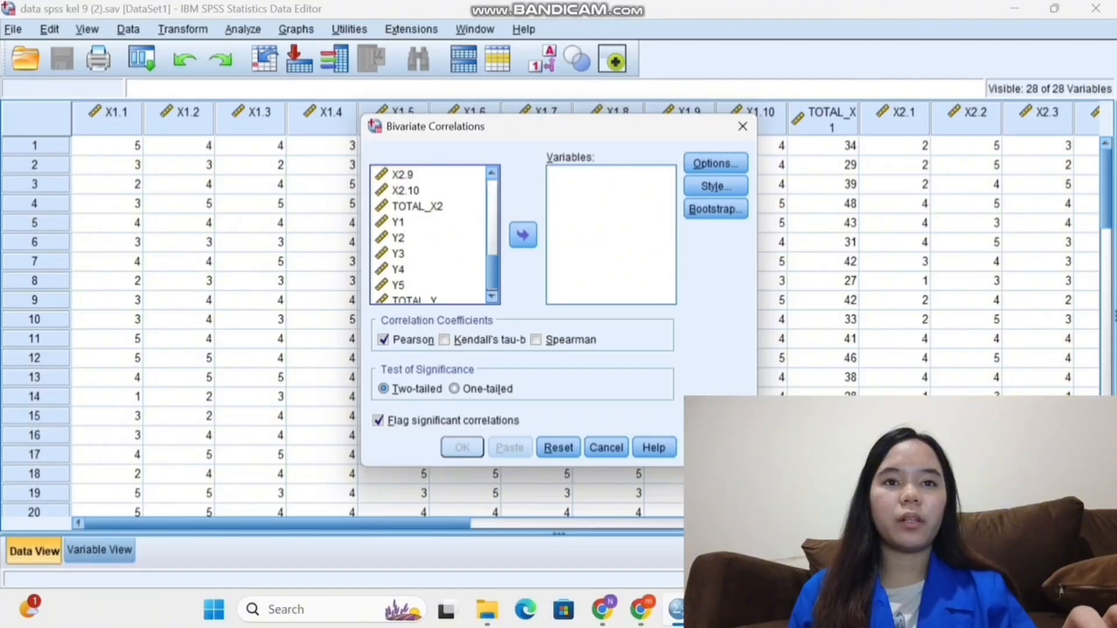
scroll(429, 234, "down", 1)
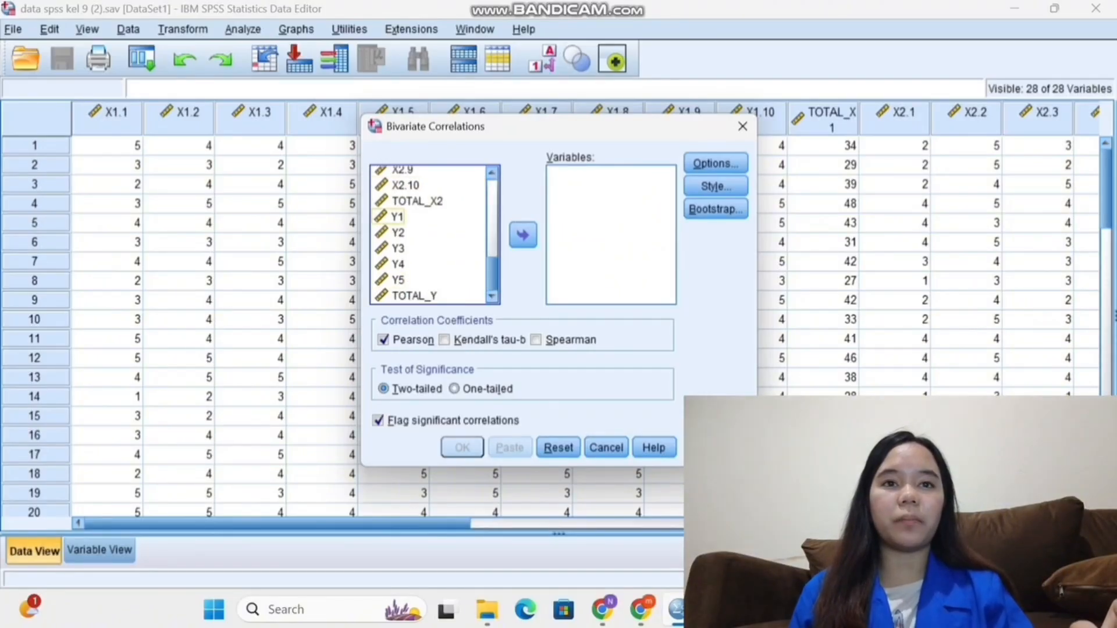
left_click(398, 217)
left_click(523, 236)
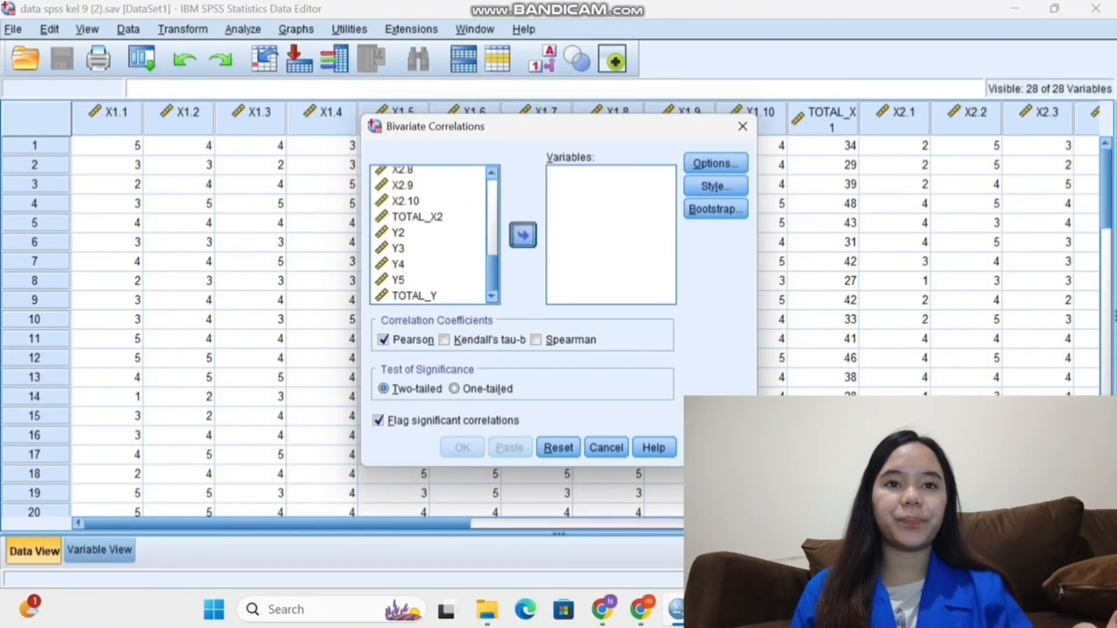
left_click(398, 232)
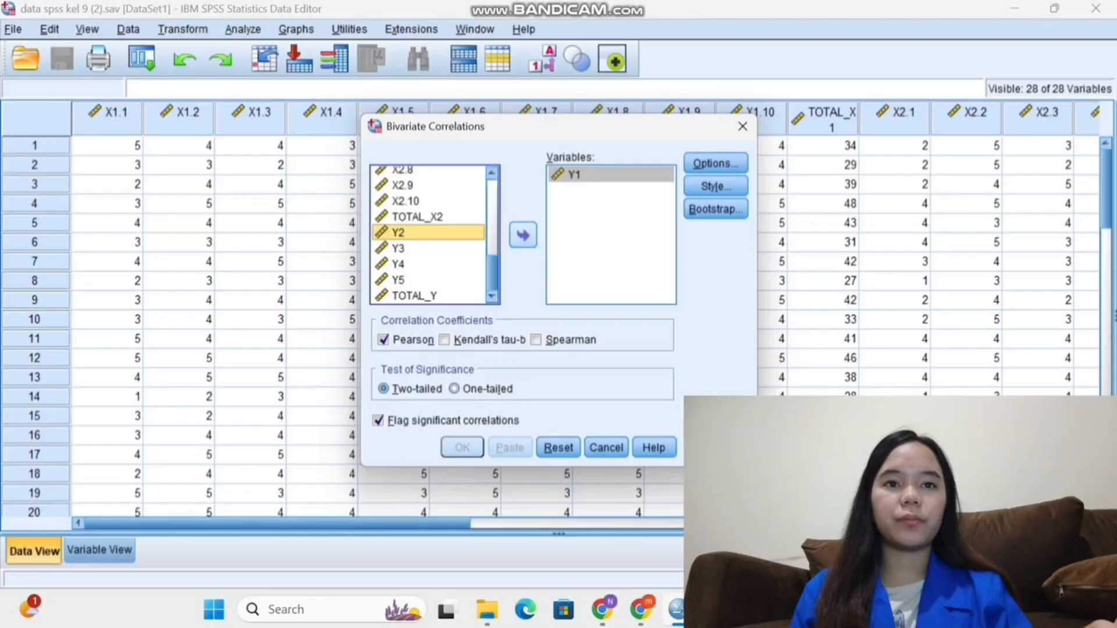
left_click(524, 235)
left_click(398, 249)
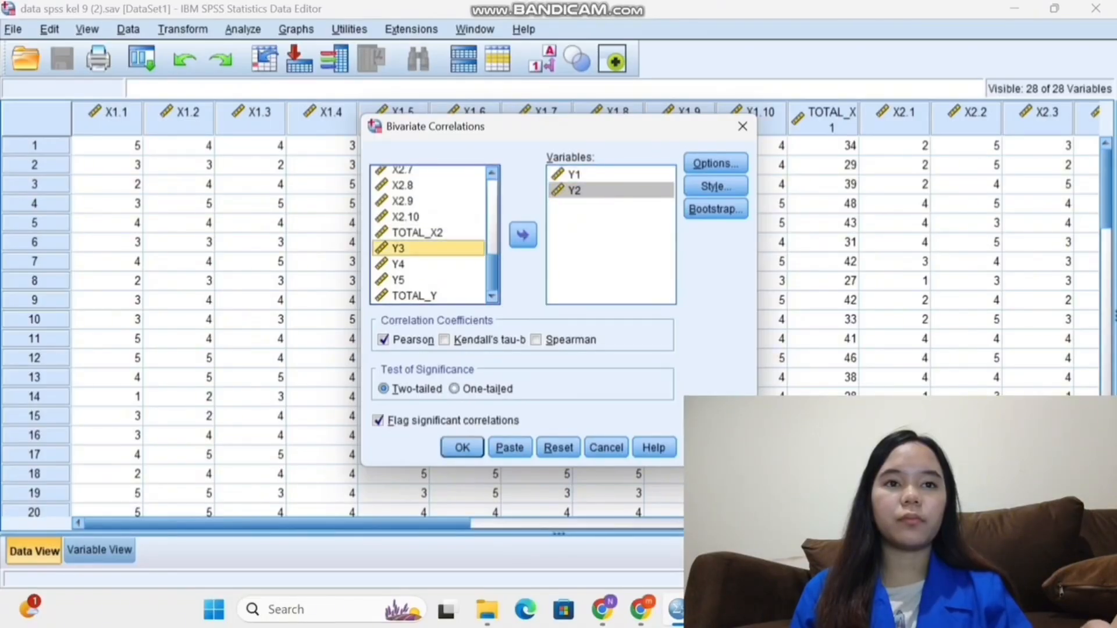
left_click(523, 236)
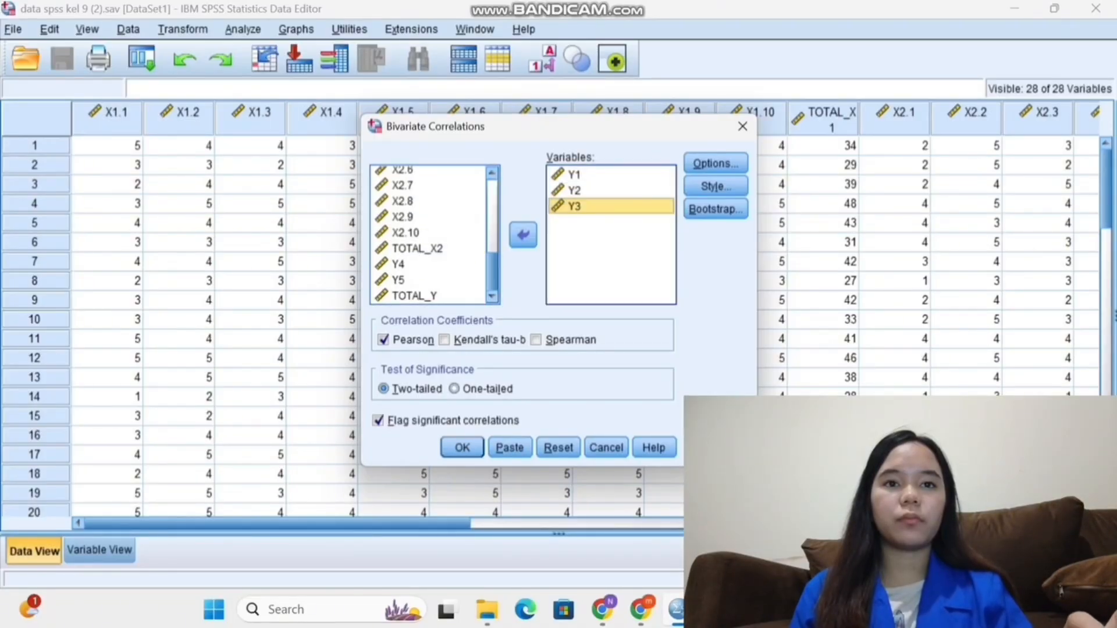
left_click(398, 264)
left_click(523, 235)
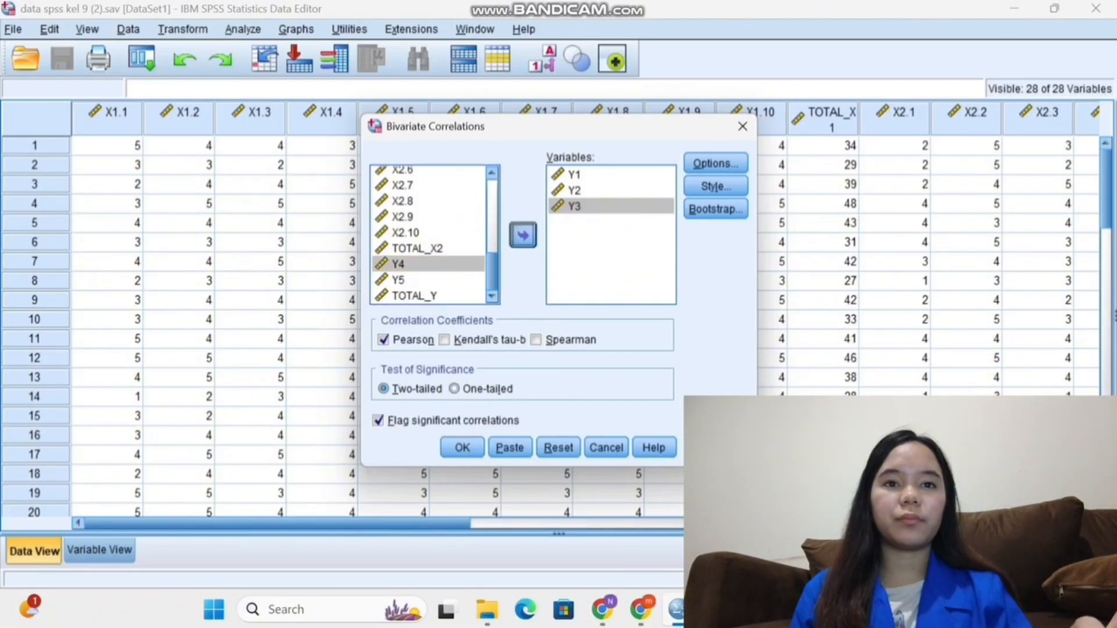
left_click(398, 280)
left_click(523, 235)
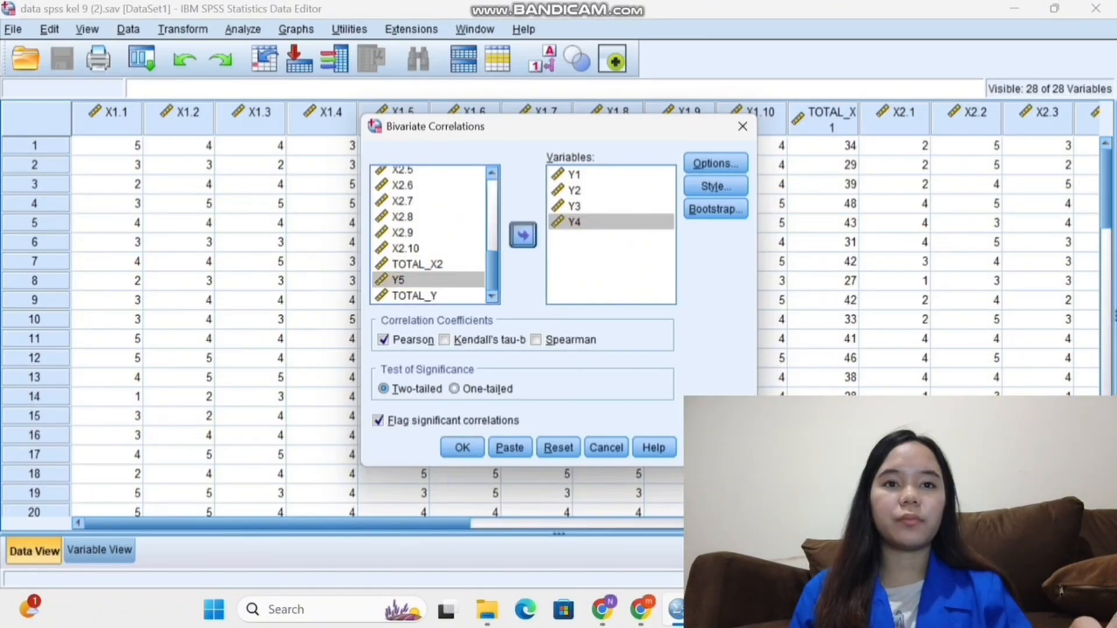
Add TOTAL_Y to the correlation variables and run the two-tailed Pearson analysis with significant correlations flagged.
left_click(413, 295)
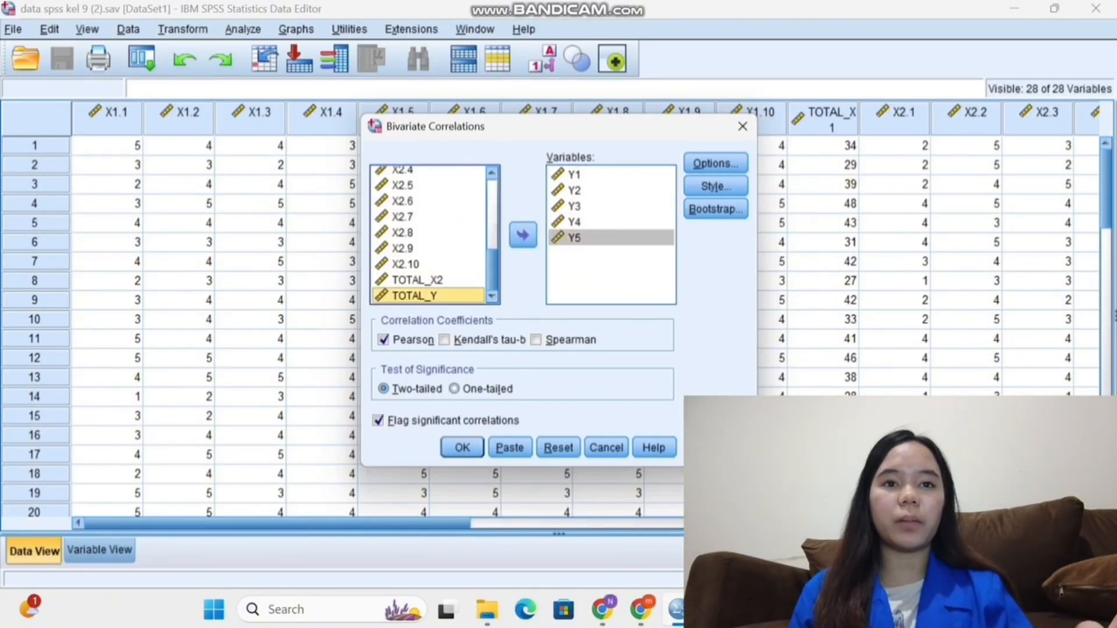
left_click(523, 235)
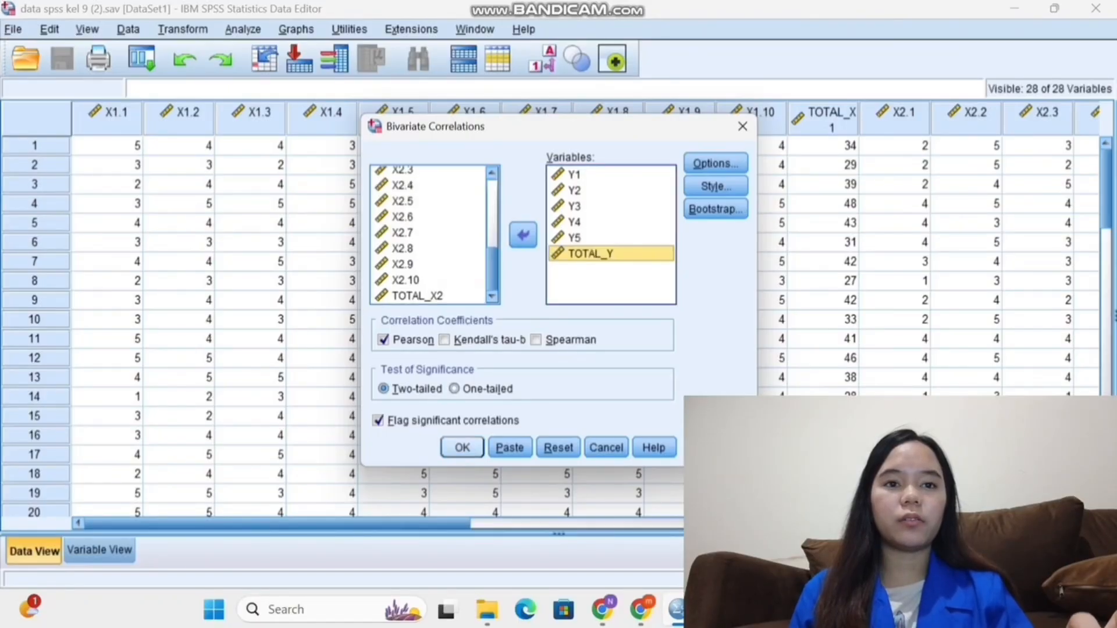
key("Return")
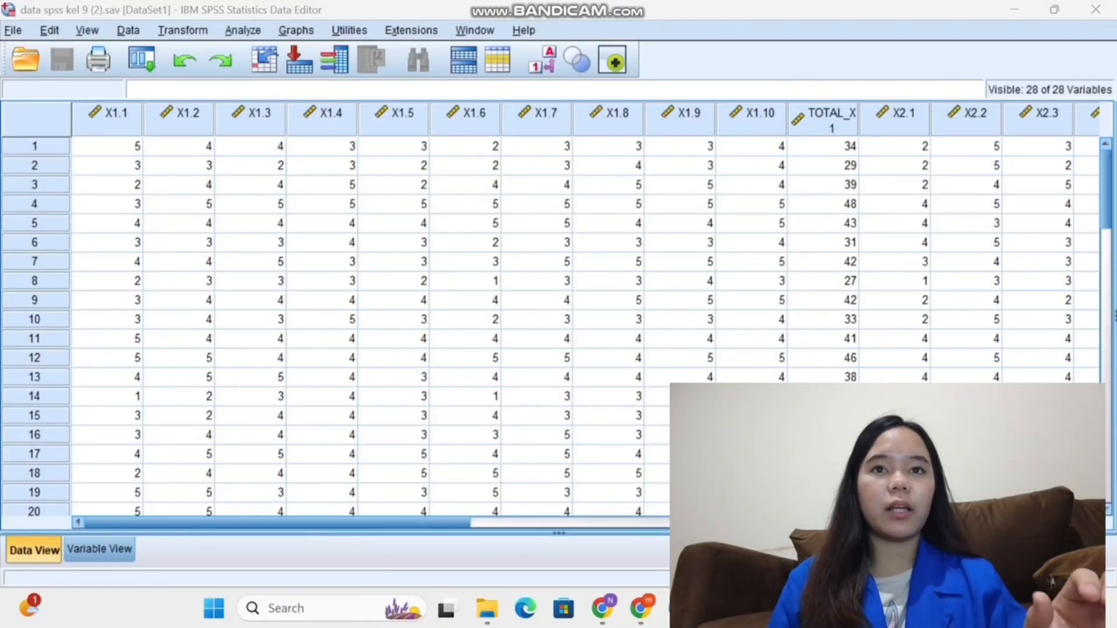
Open the Reliability Analysis setup for the questionnaire dataset.
key("alt+a")
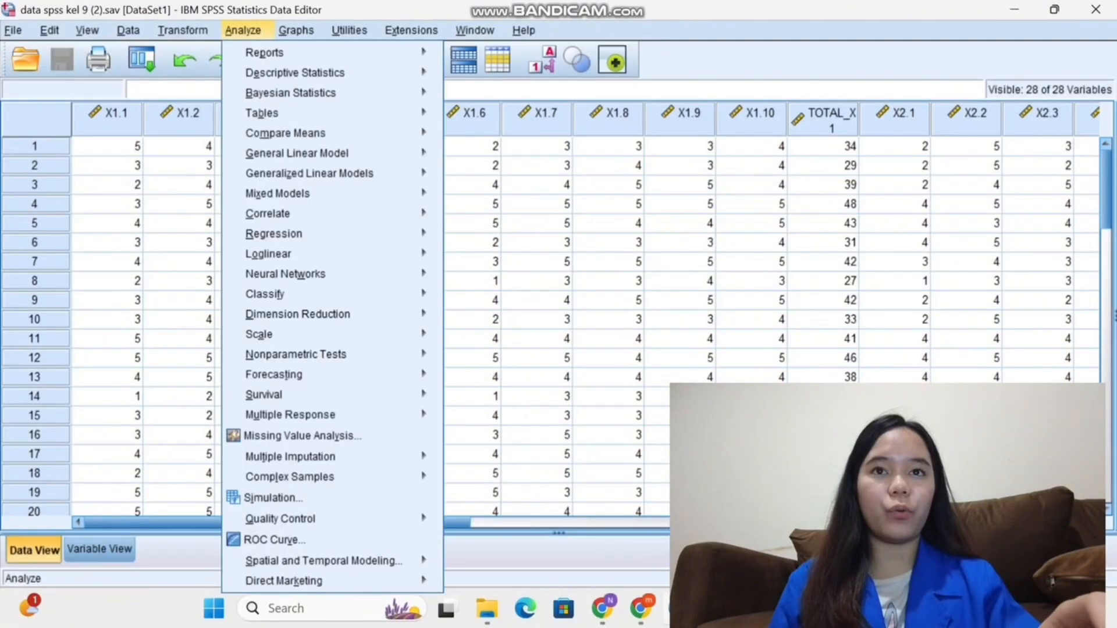
key("Down")
key("Down")
key("Down")
key("Down")
key("Down")
key("Down")
key("Down")
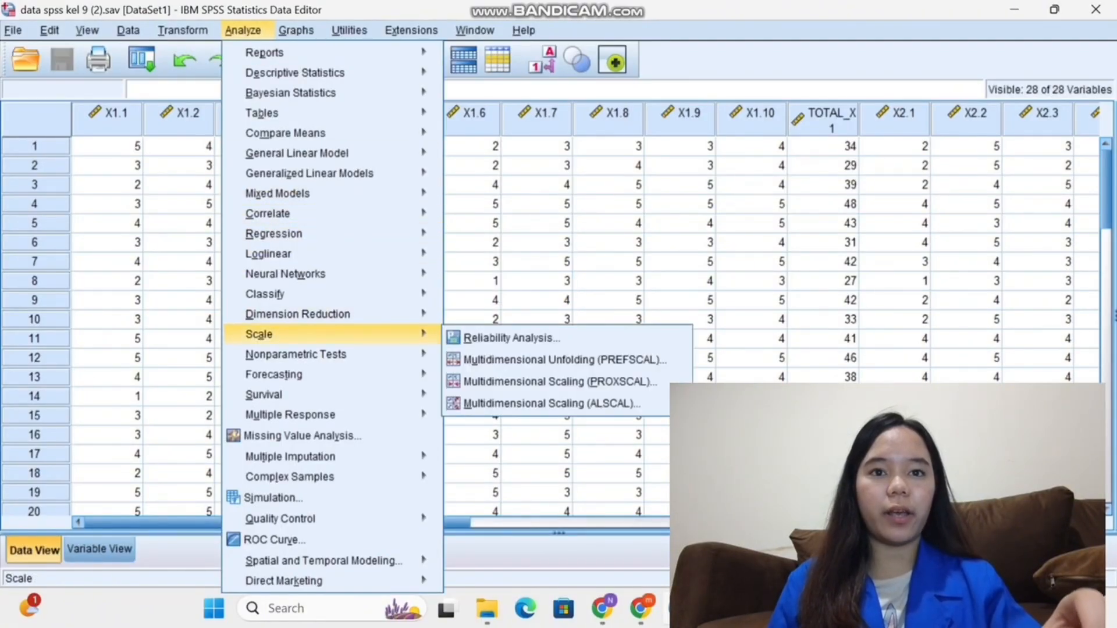
key("Right")
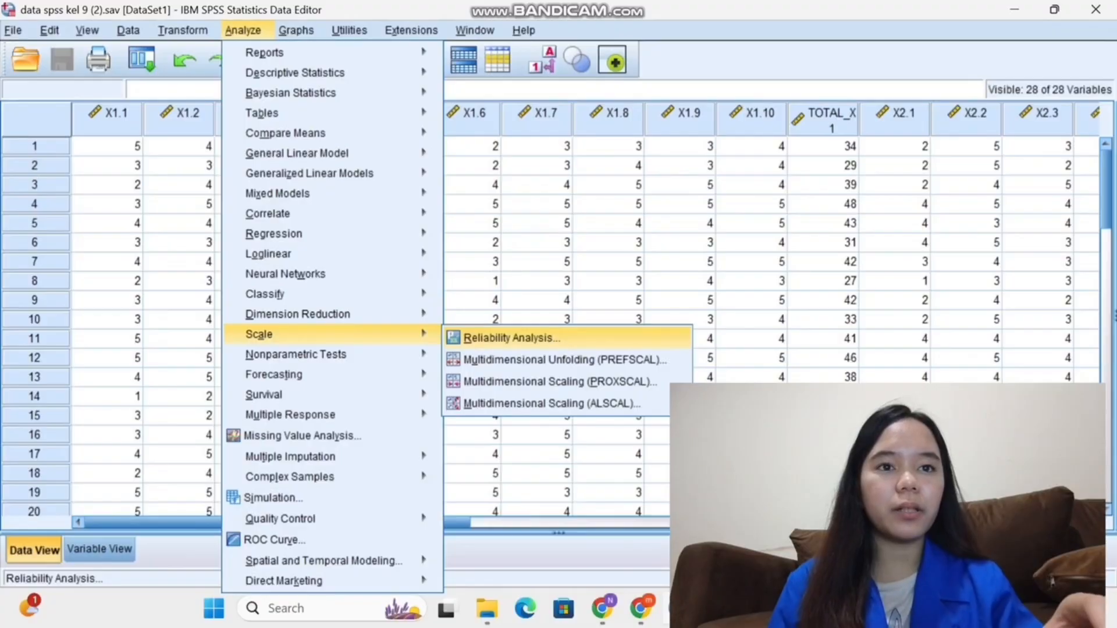
key("Return")
Add TOTAL_X1, TOTAL_X2 and TOTAL_Y as the reliability items and run the analysis with the Alpha model.
scroll(413, 270, "down", 3)
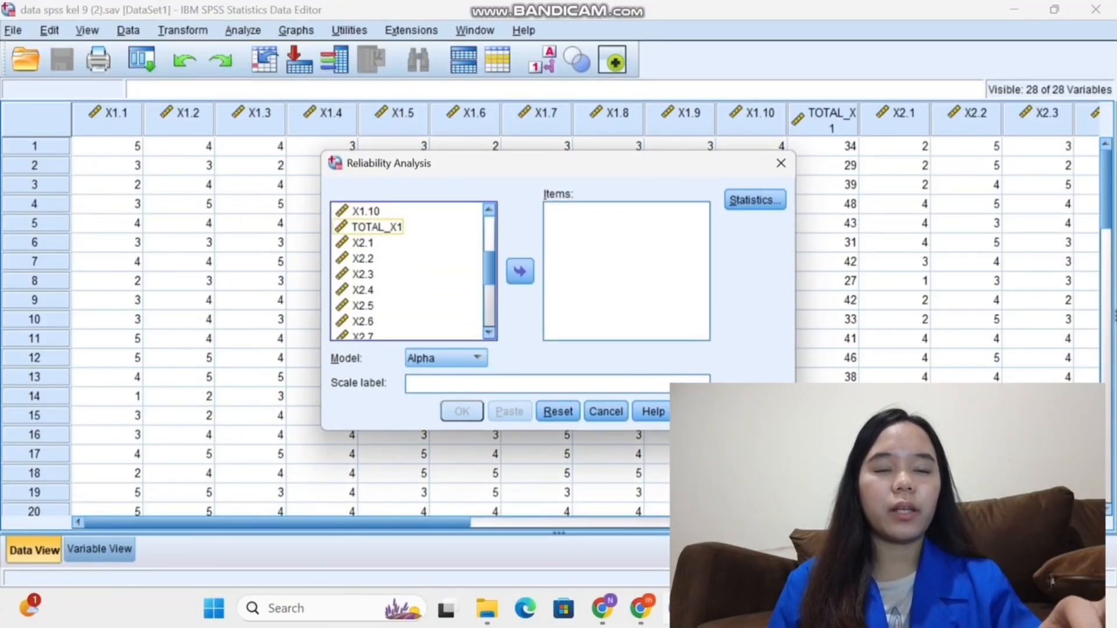
left_click(379, 227)
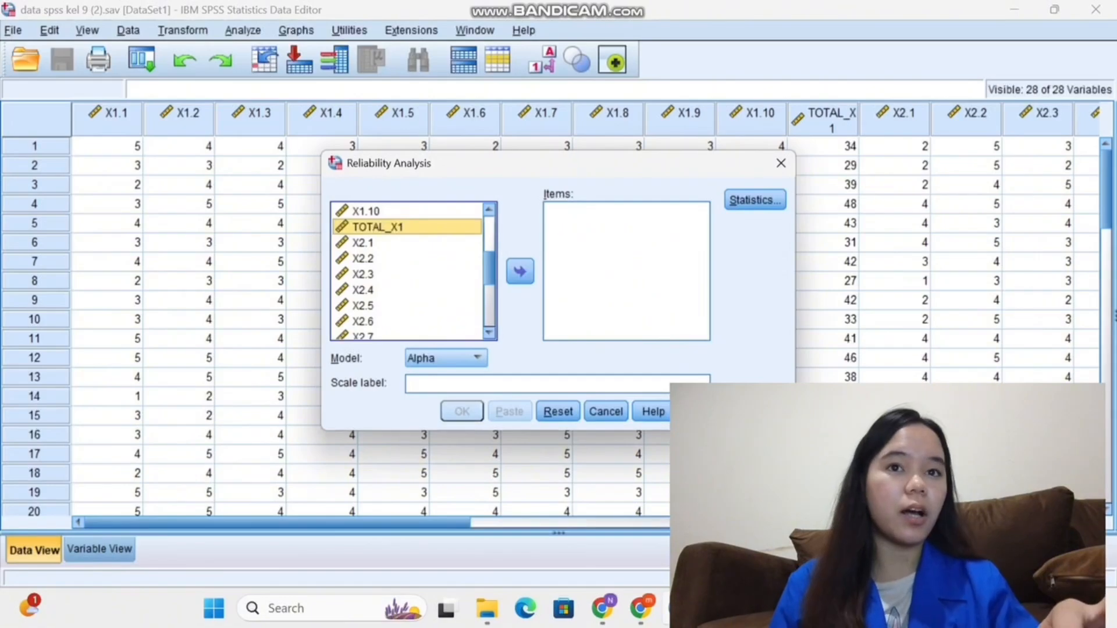
left_click(520, 271)
scroll(413, 270, "down", 2)
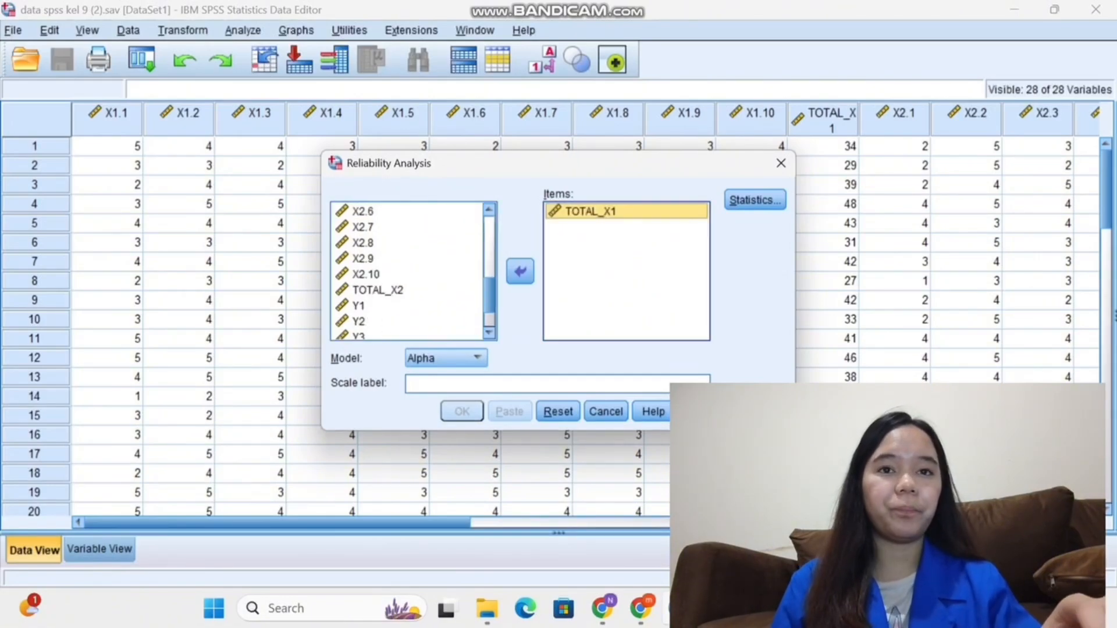
left_click(378, 290)
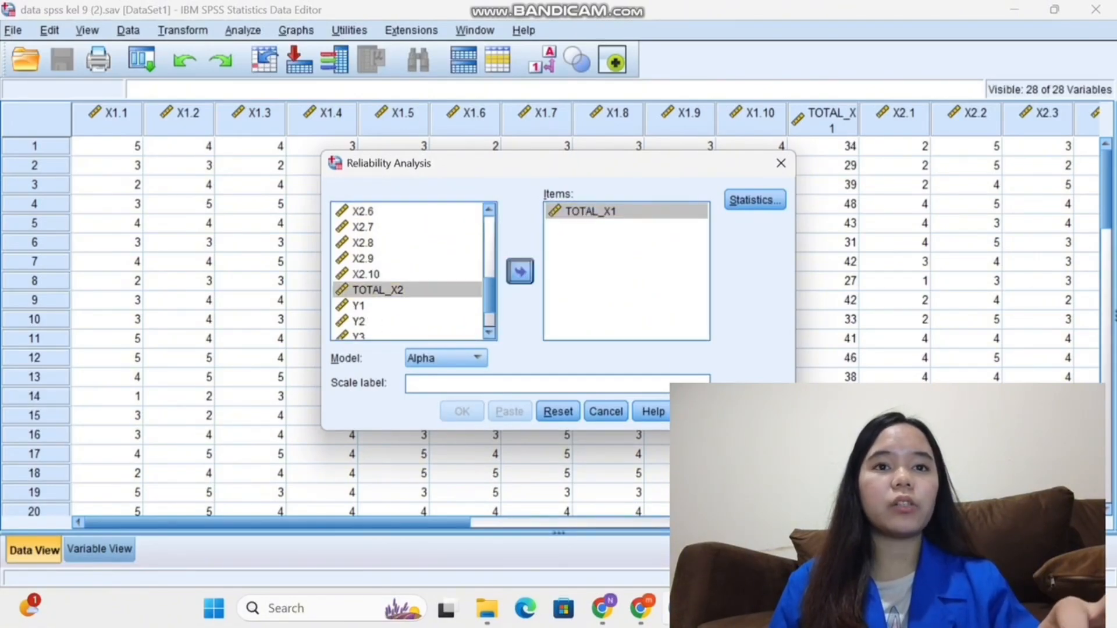
left_click(520, 271)
scroll(413, 271, "down", 1)
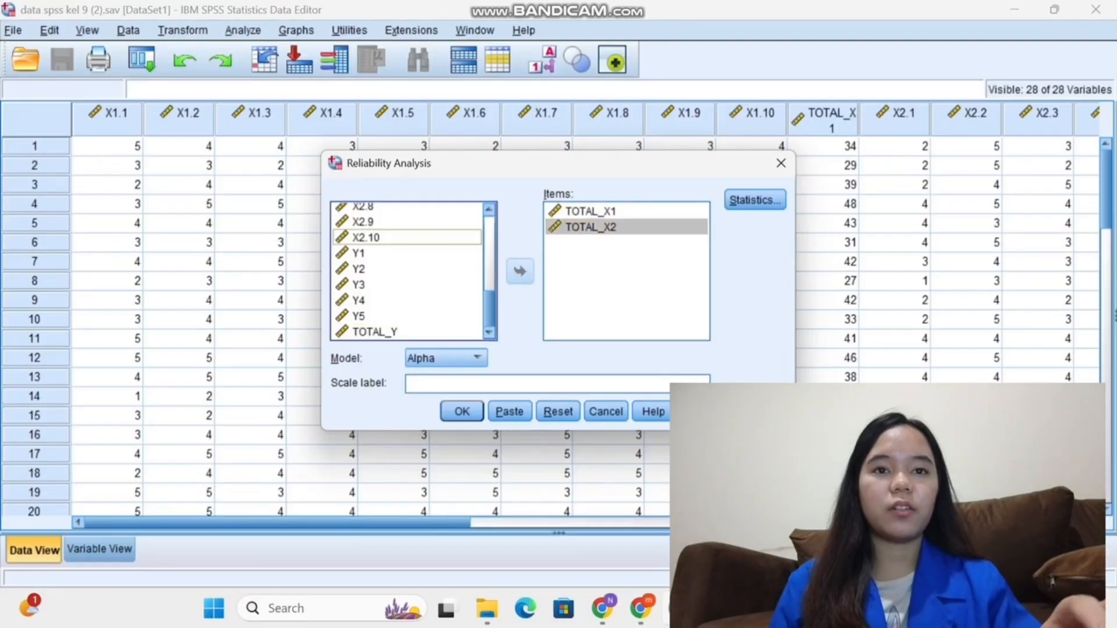
left_click(375, 332)
left_click(519, 272)
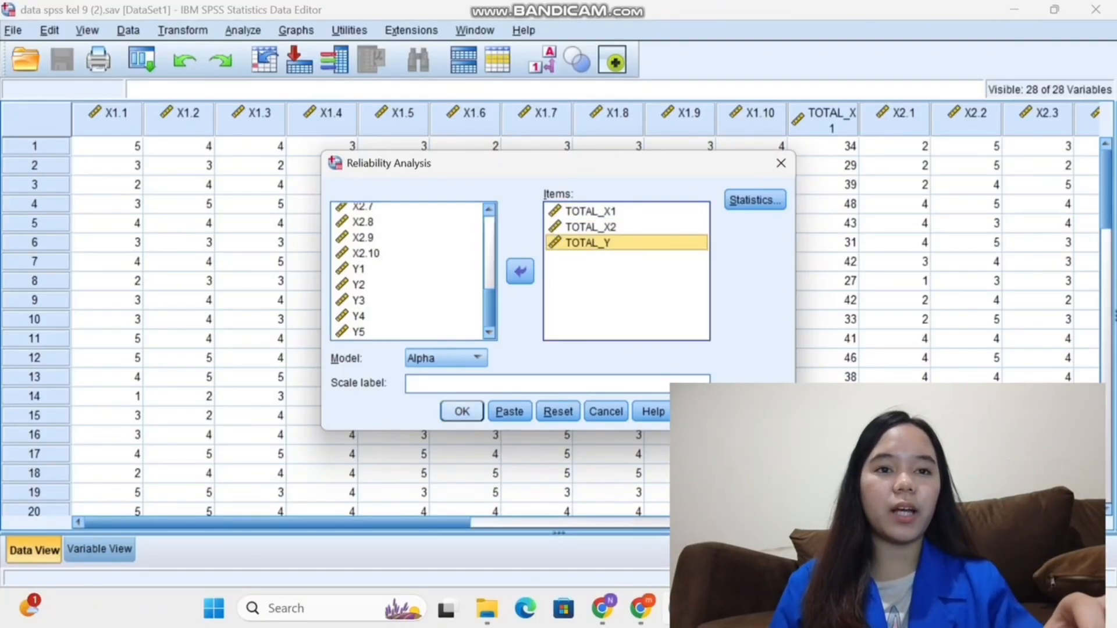
key("Return")
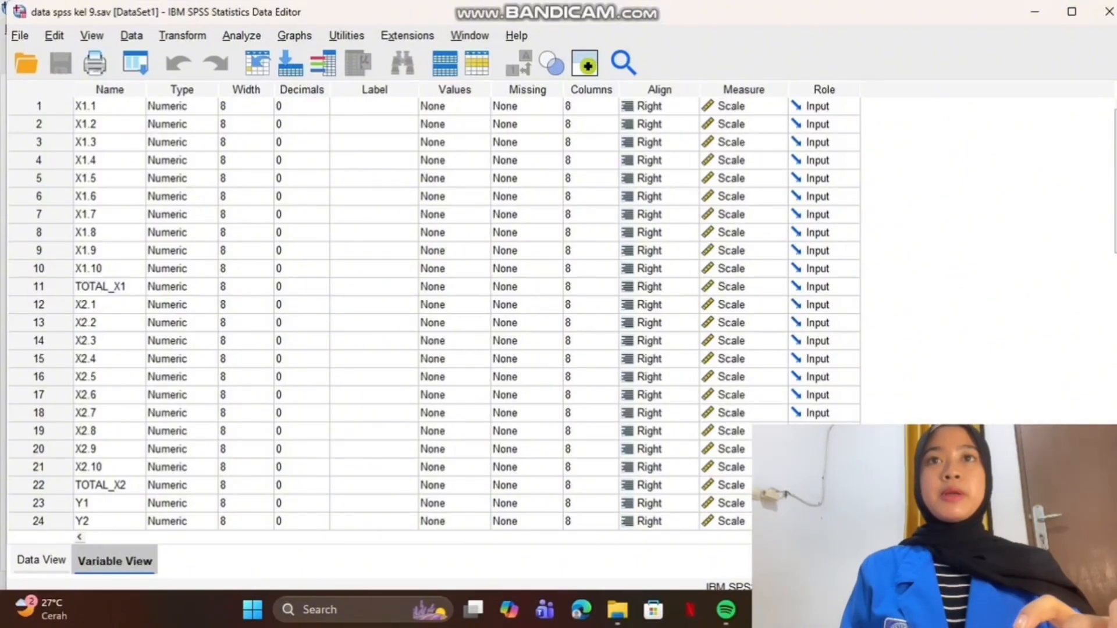
Start a linear regression on the questionnaire data and set TOTAL_Y as the dependent variable.
left_click(242, 35)
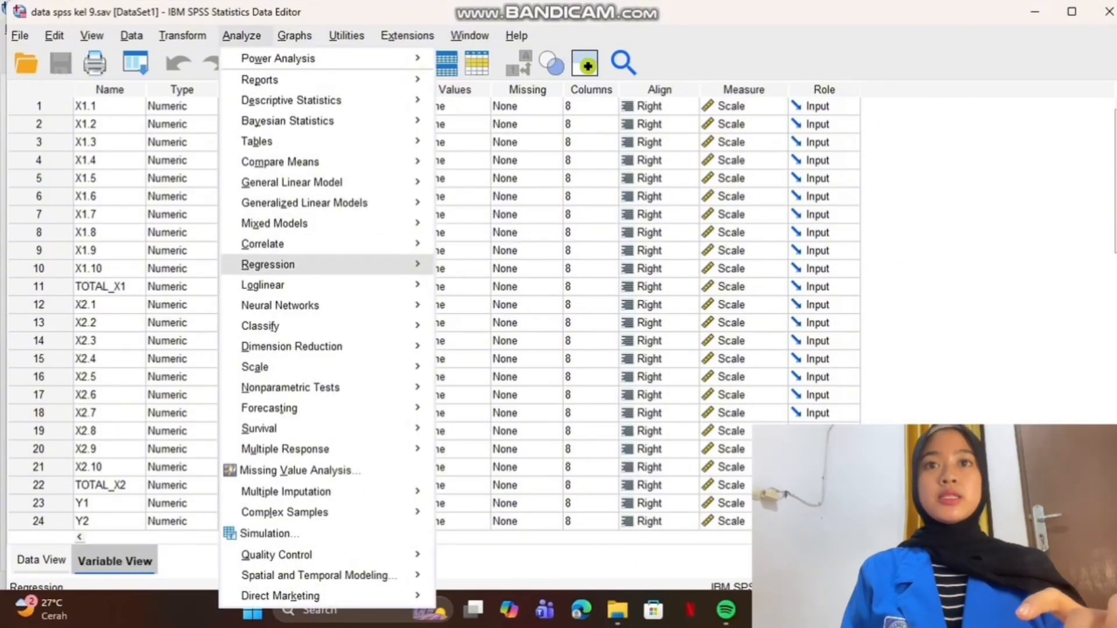
mouse_move(268, 265)
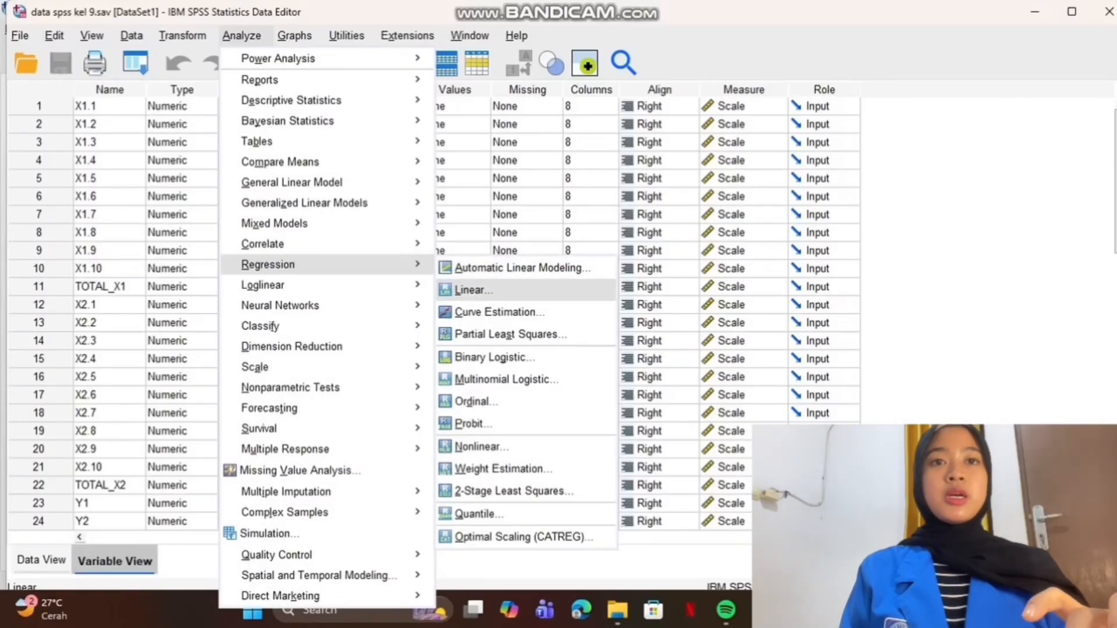
left_click(471, 290)
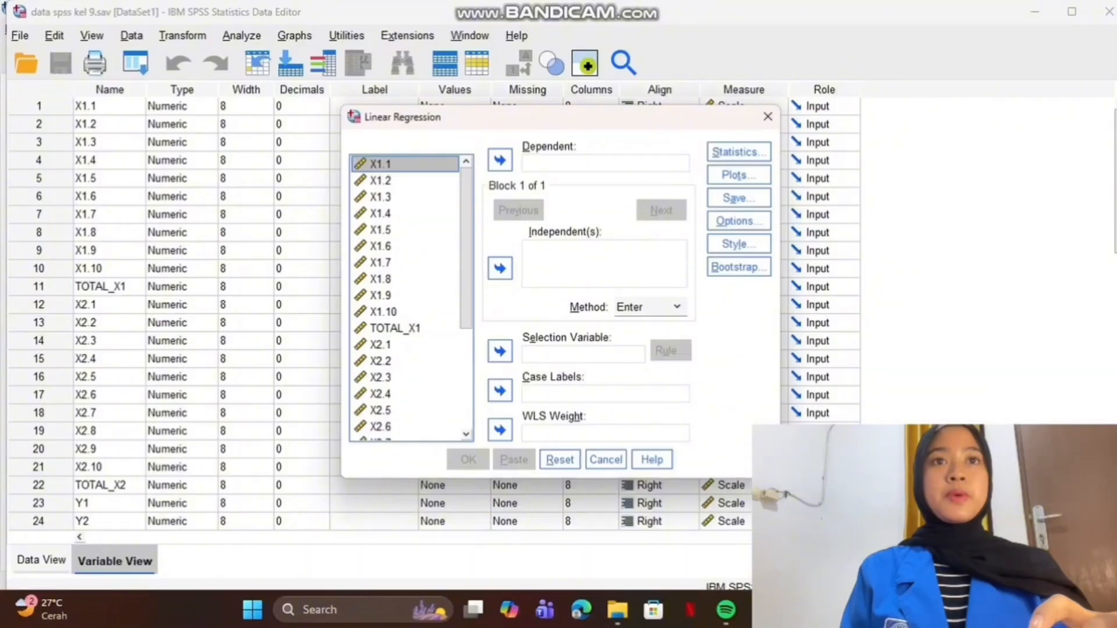
scroll(410, 297, "down", 4)
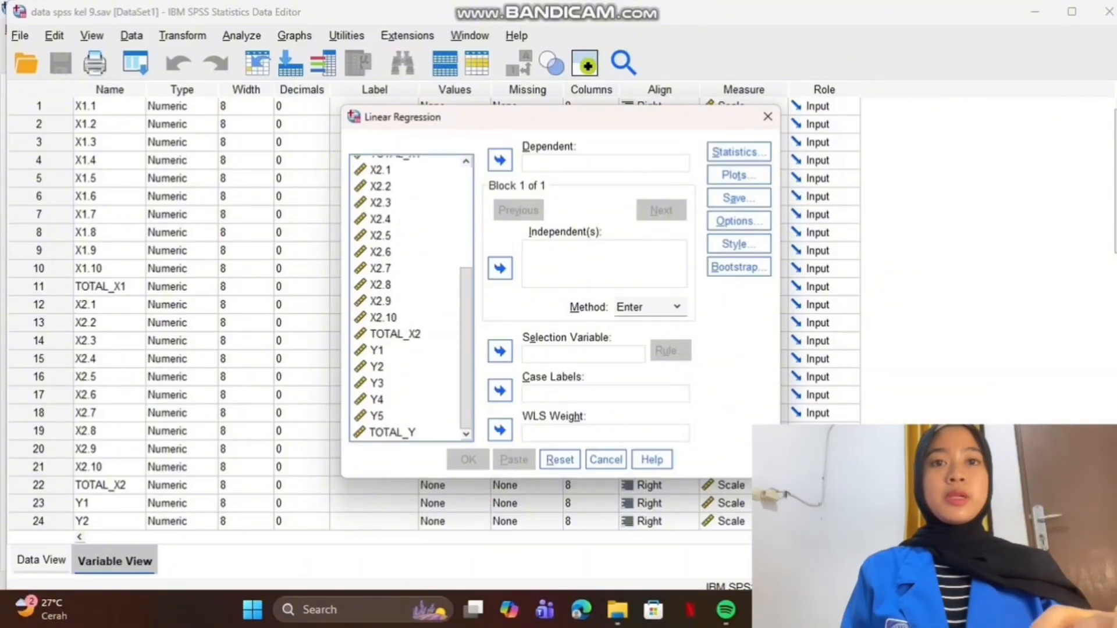
left_click(393, 432)
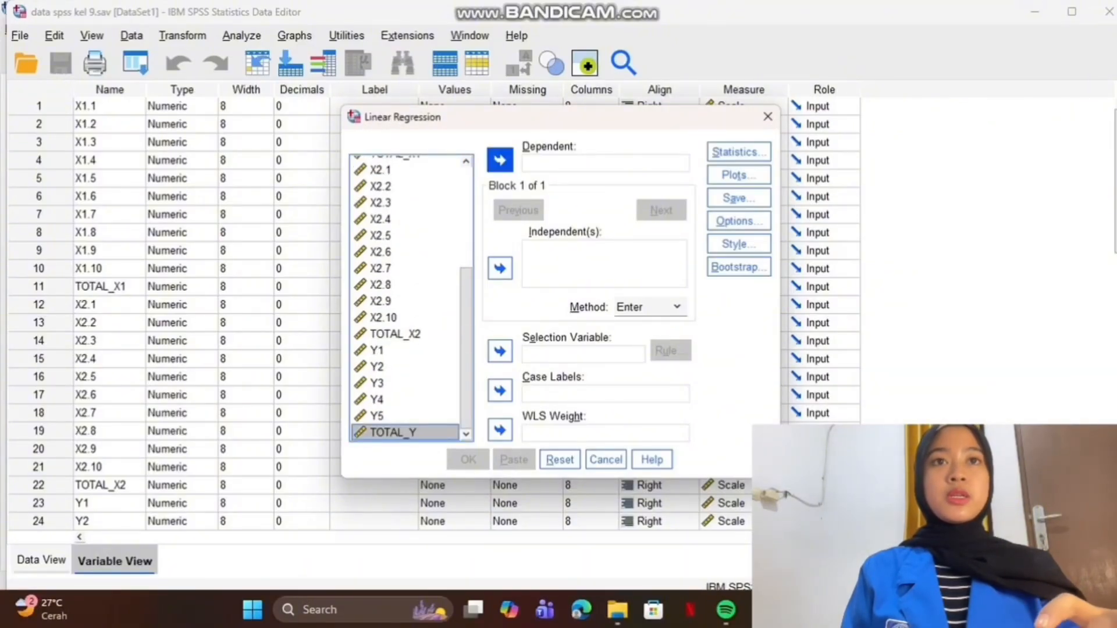
left_click(500, 160)
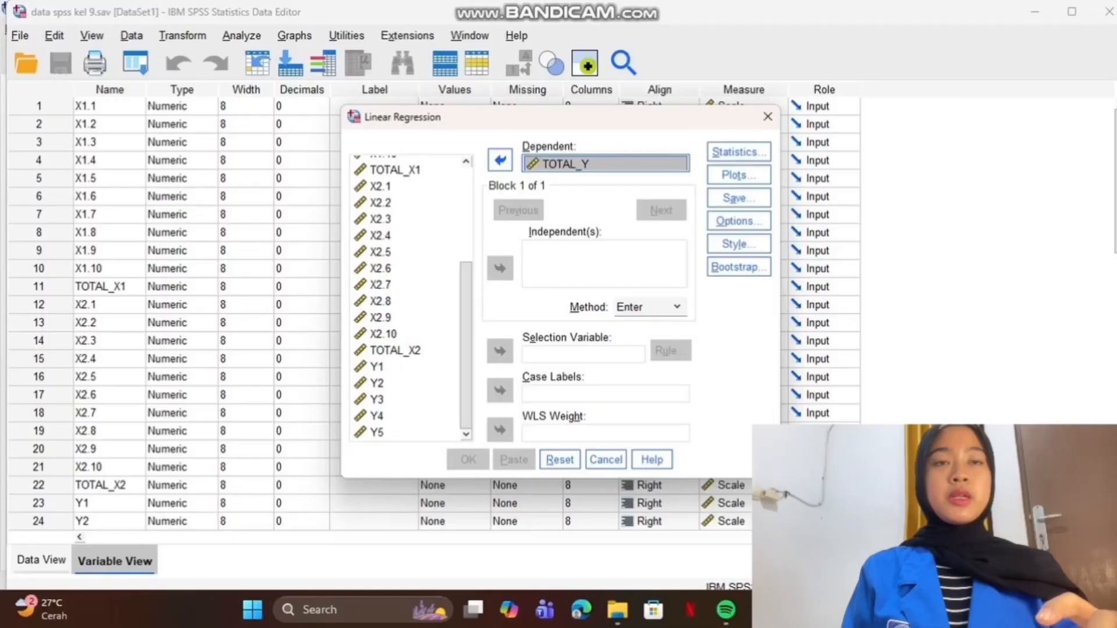
Add TOTAL_X1 and TOTAL_X2 as the independent variables in the first regression block.
scroll(408, 291, "up", 3)
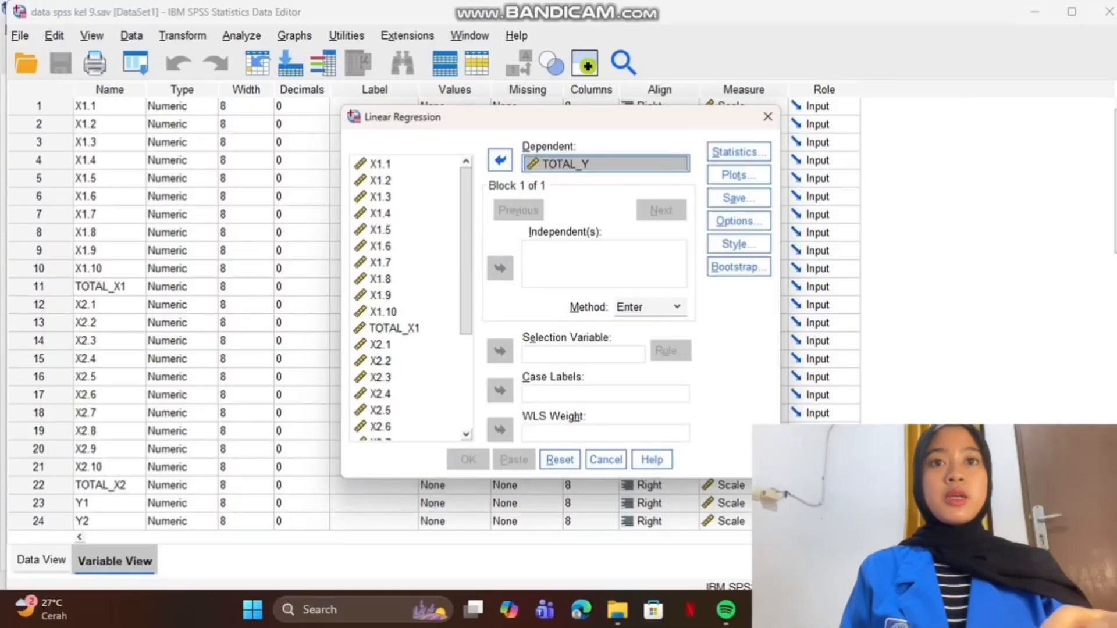
left_click(395, 328)
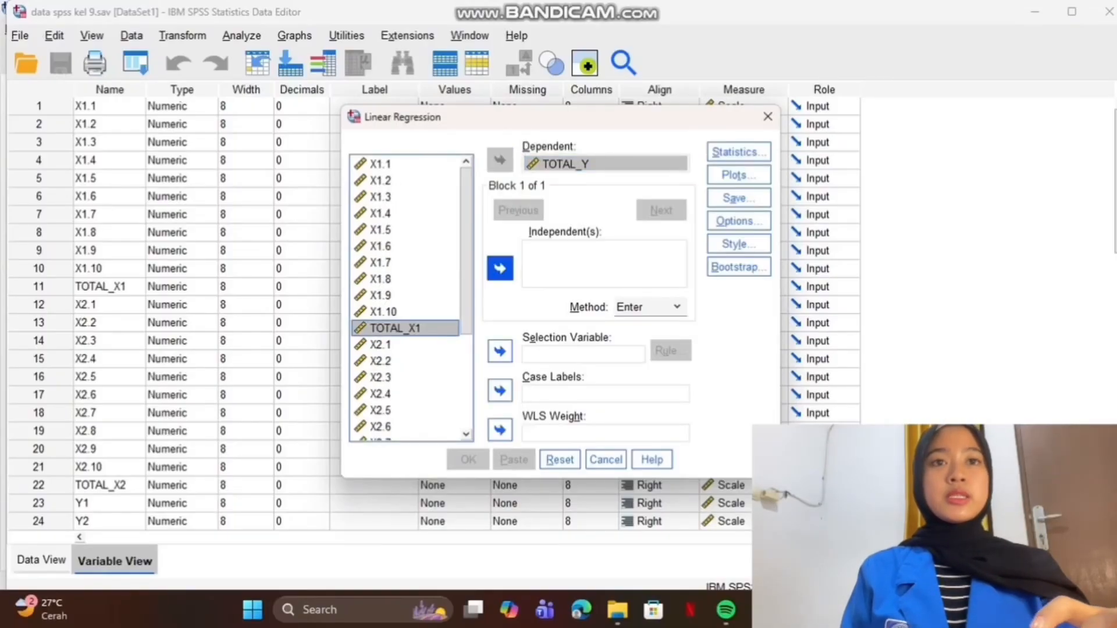
left_click(500, 268)
scroll(407, 297, "down", 3)
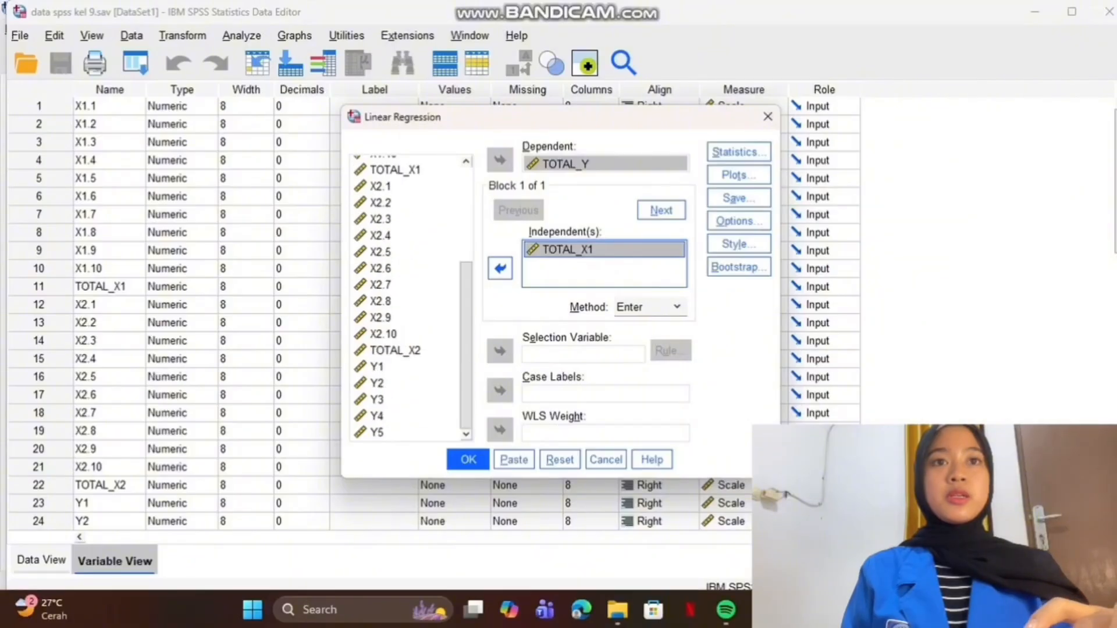
left_click(396, 350)
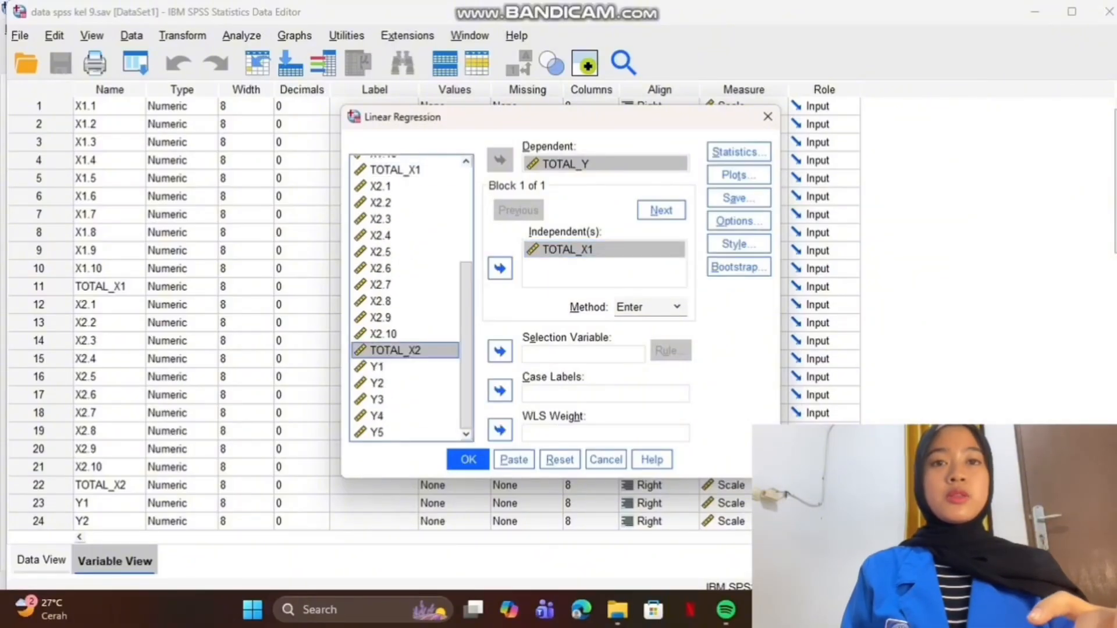
left_click(499, 268)
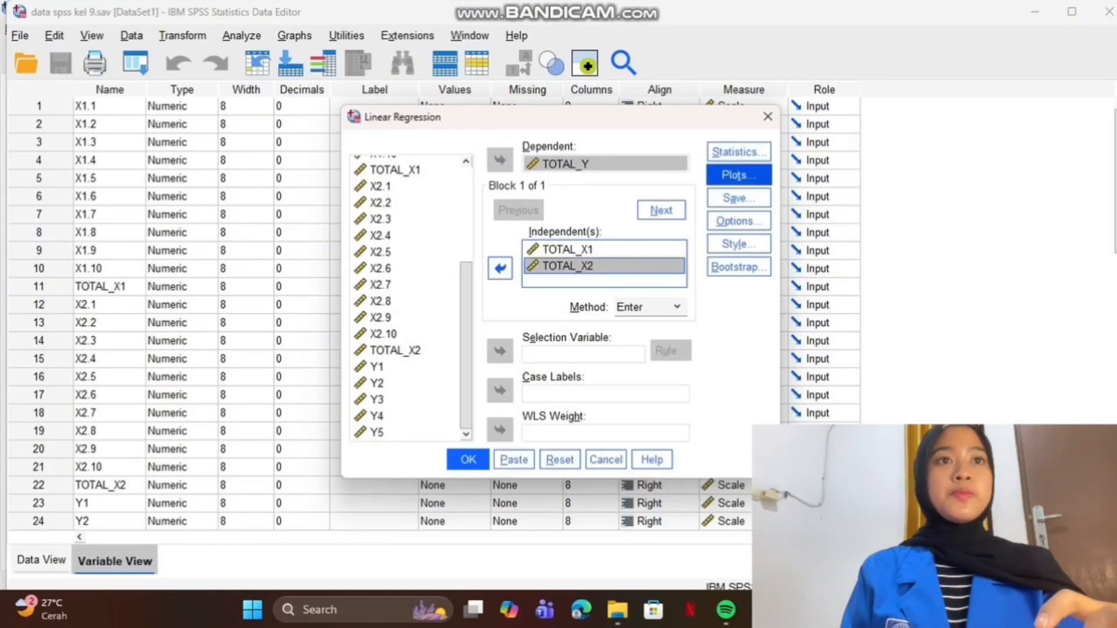
Define a regression scatterplot with DEPENDNT on the Y axis and *ZRESID on the X axis.
left_click(738, 175)
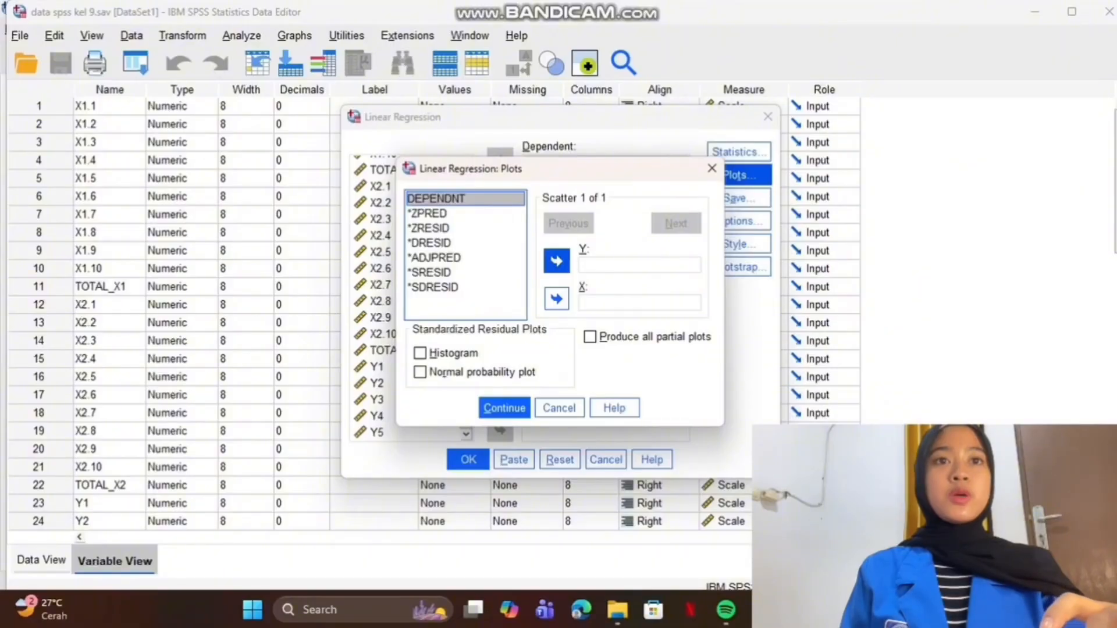
left_click(556, 261)
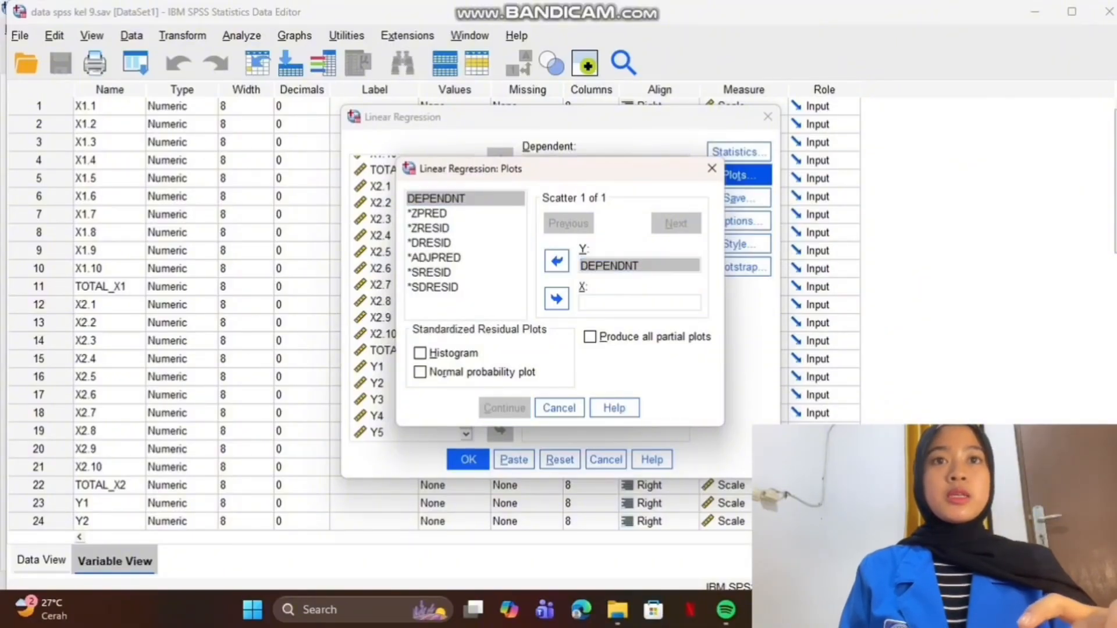
left_click(431, 229)
left_click(556, 299)
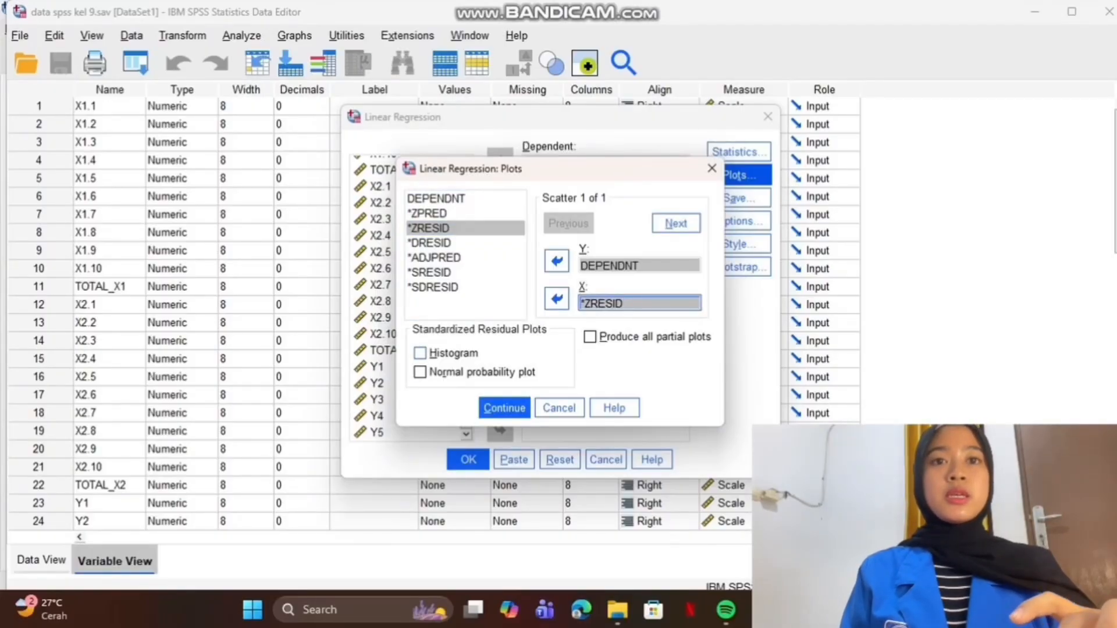
Include the histogram and normal probability plot of the standardized residuals and run the regression.
left_click(421, 353)
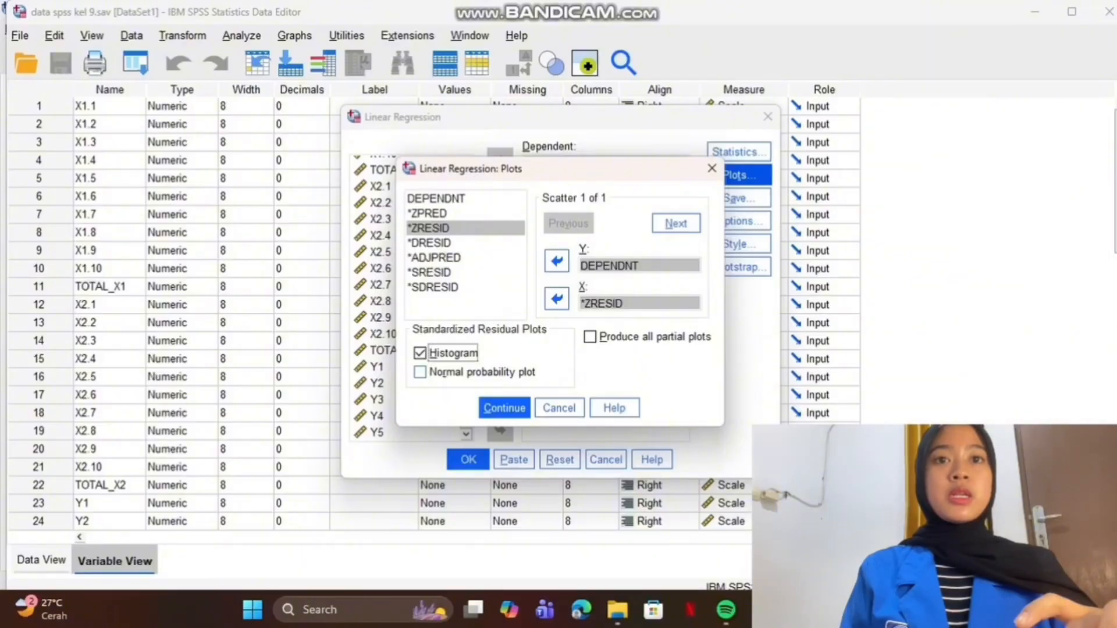
left_click(420, 373)
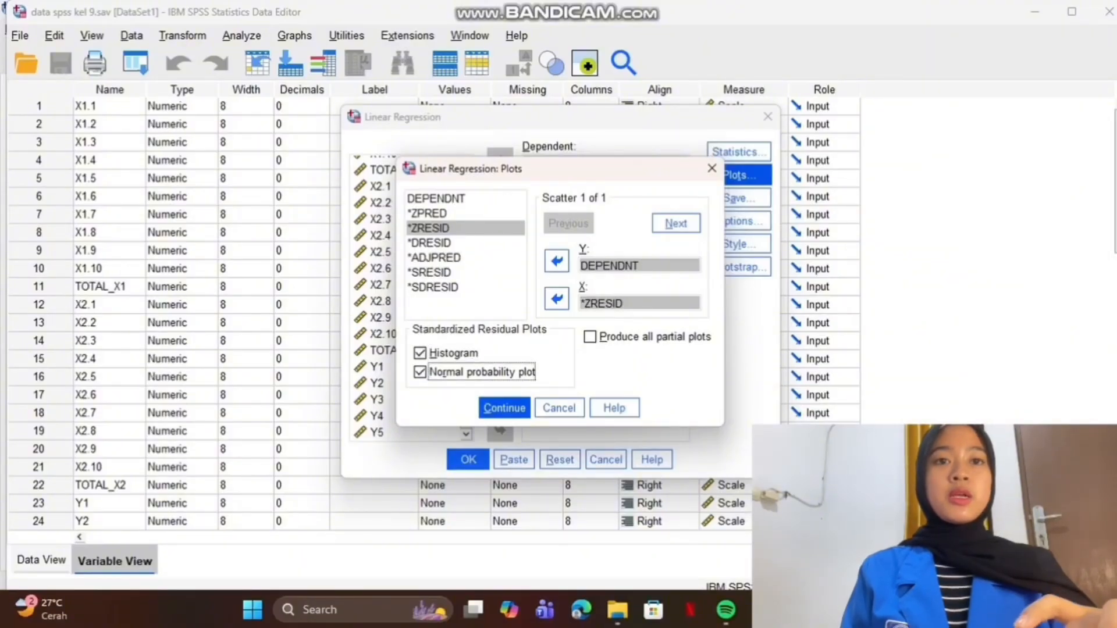
key("Return")
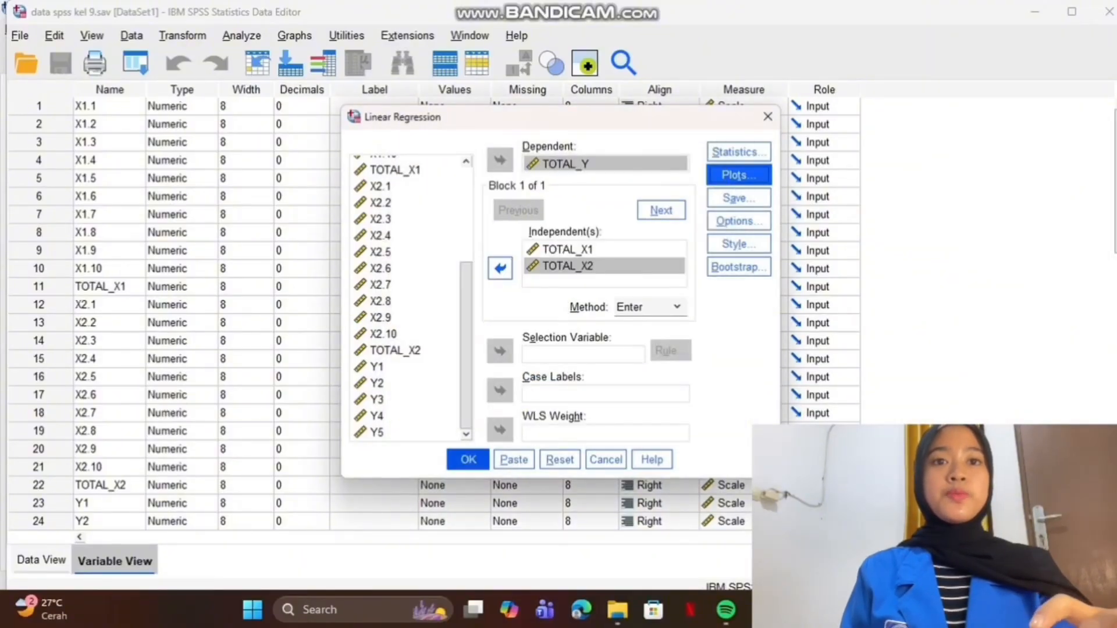
key("Return")
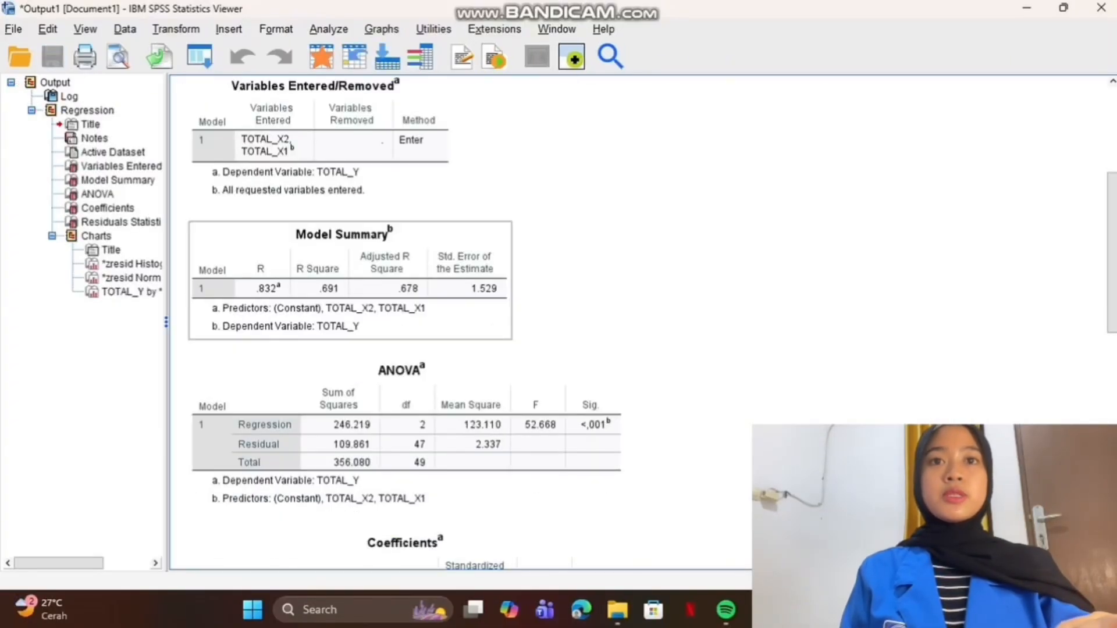
Examine the regression output tables, the residual histogram and the normal P-P plot to judge whether the residuals are normally distributed.
scroll(408, 320, "up", 3)
scroll(408, 320, "down", 10)
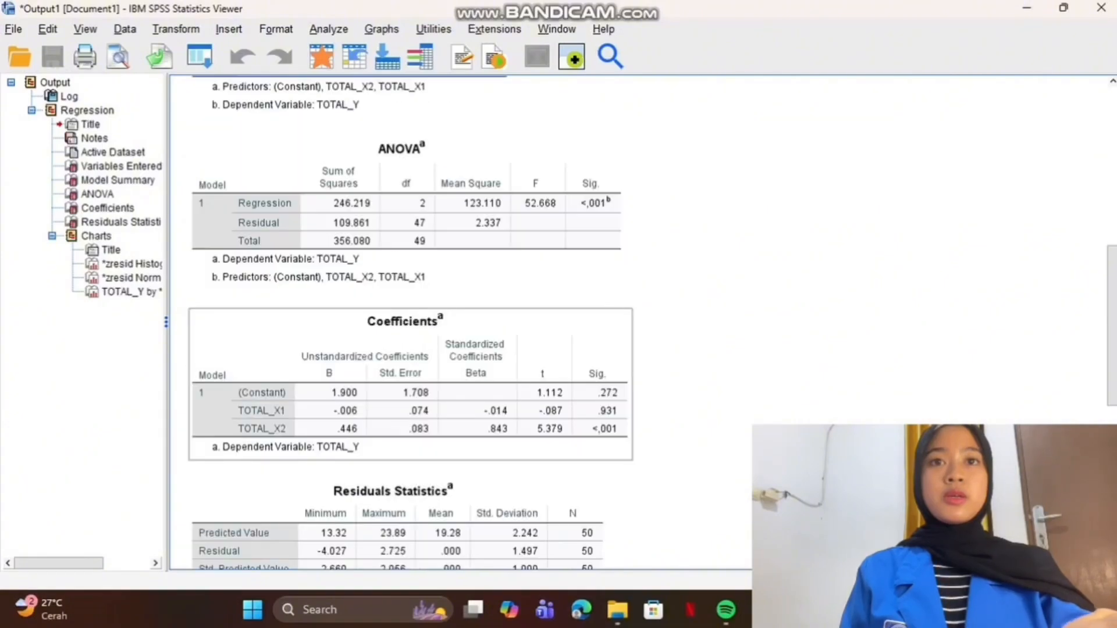
scroll(408, 320, "down", 12)
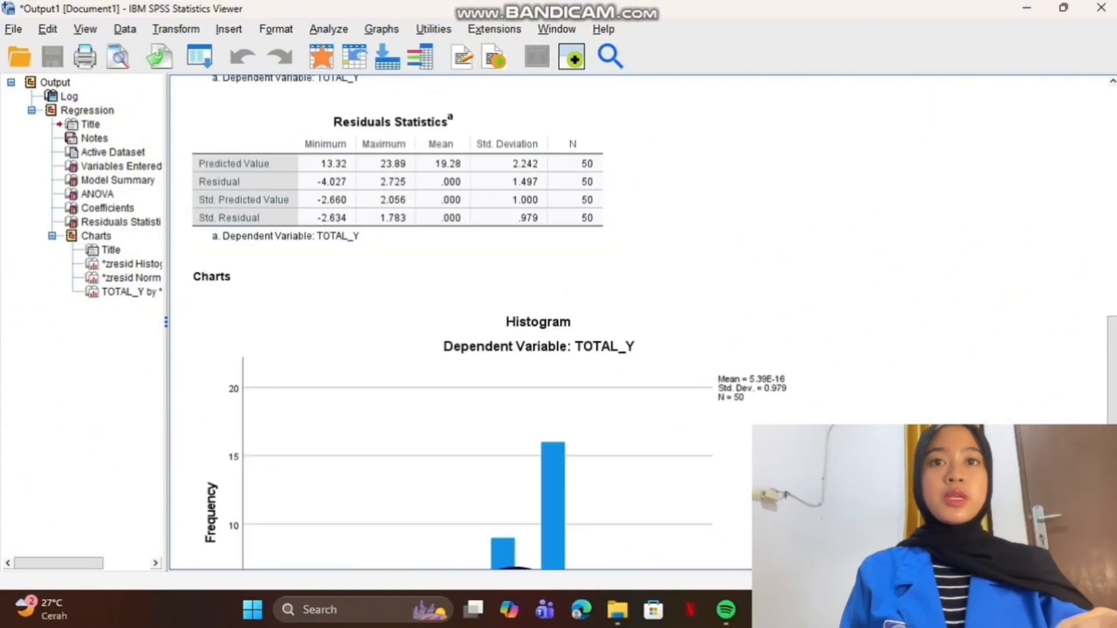
scroll(407, 320, "down", 17)
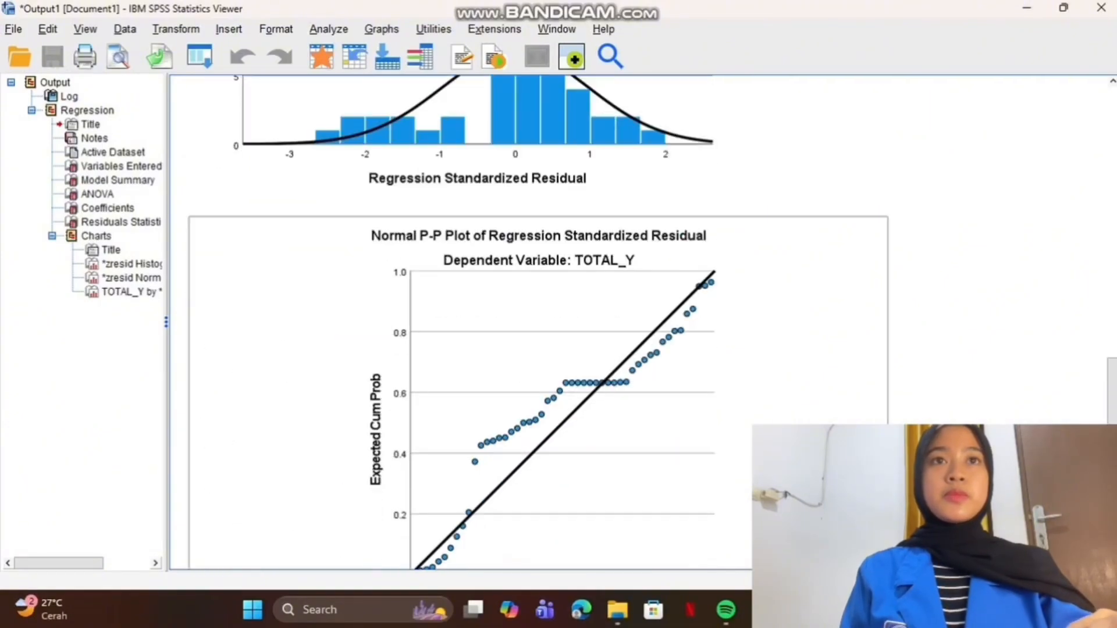
scroll(524, 320, "up", 18)
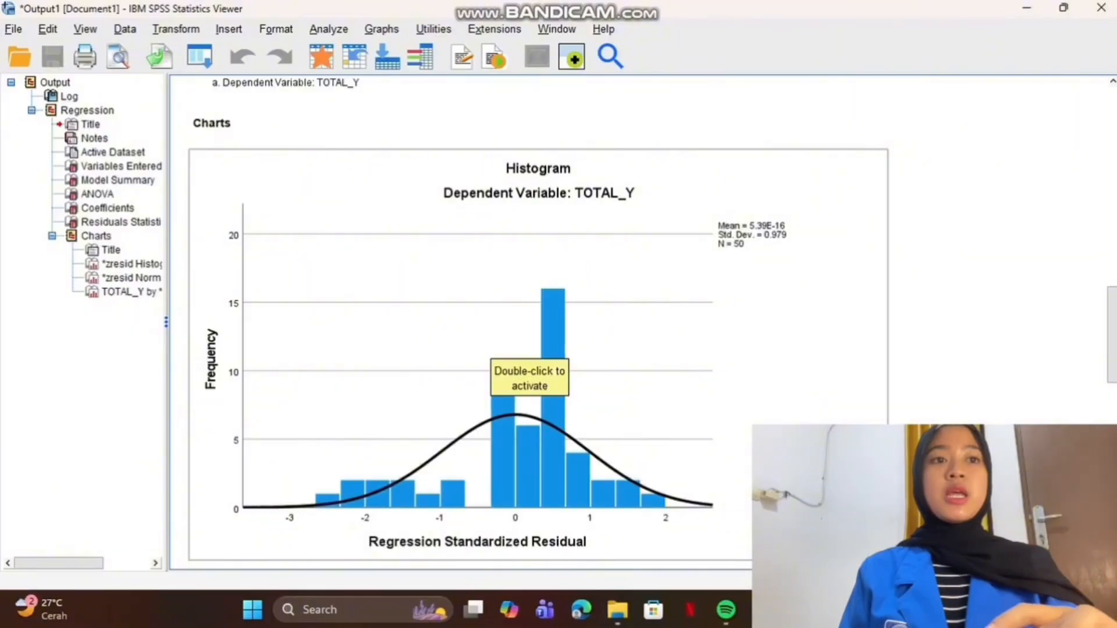
scroll(530, 349, "down", 10)
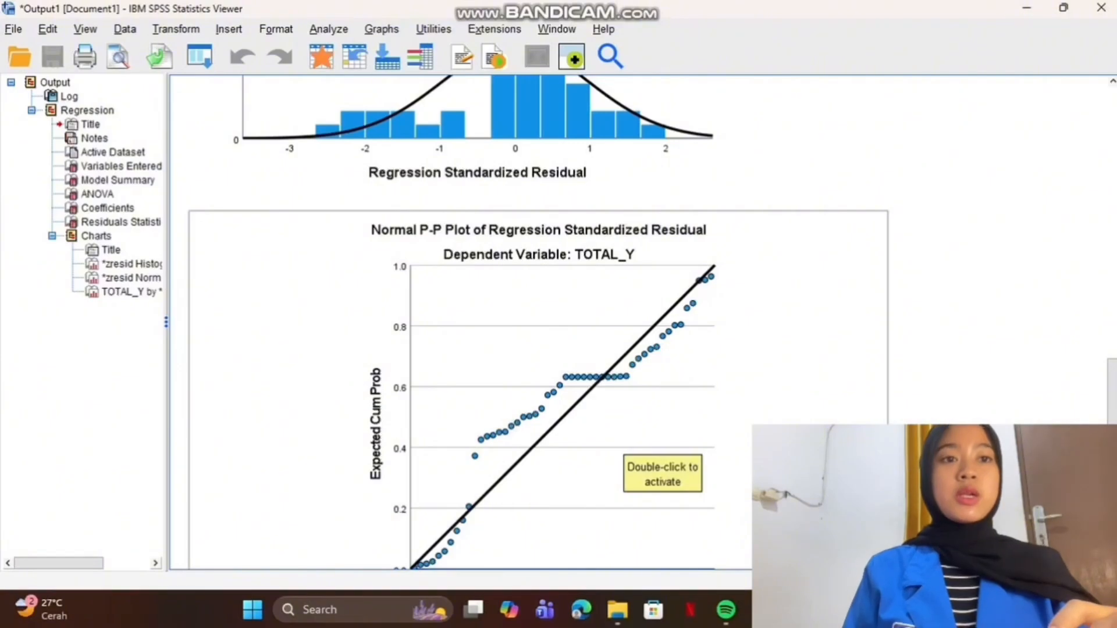
scroll(538, 323, "down", 5)
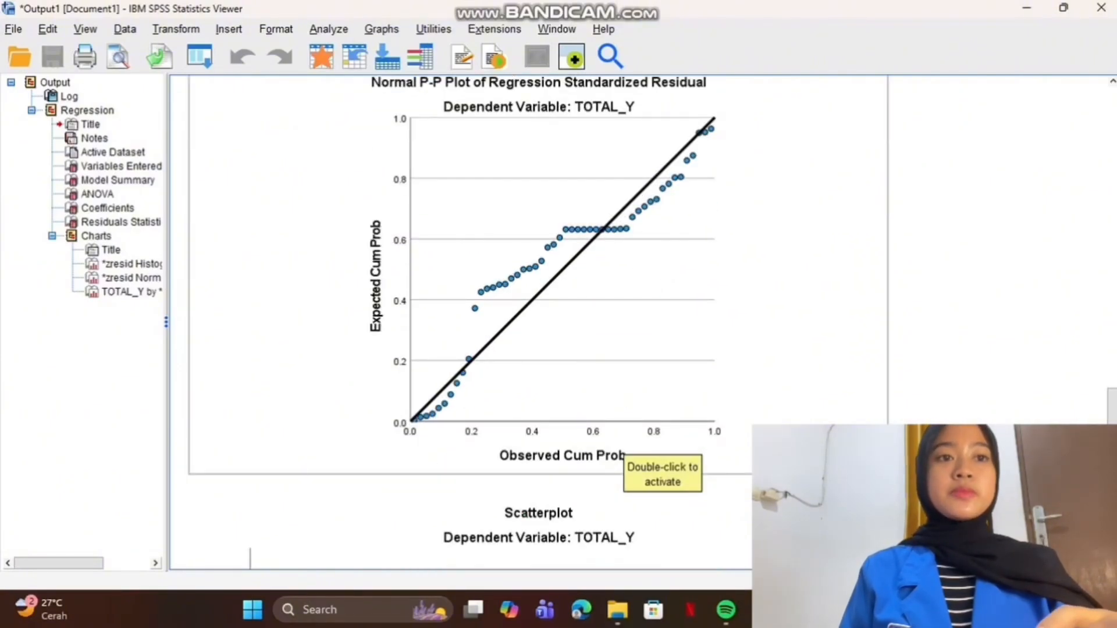
scroll(539, 323, "up", 15)
scroll(538, 323, "down", 10)
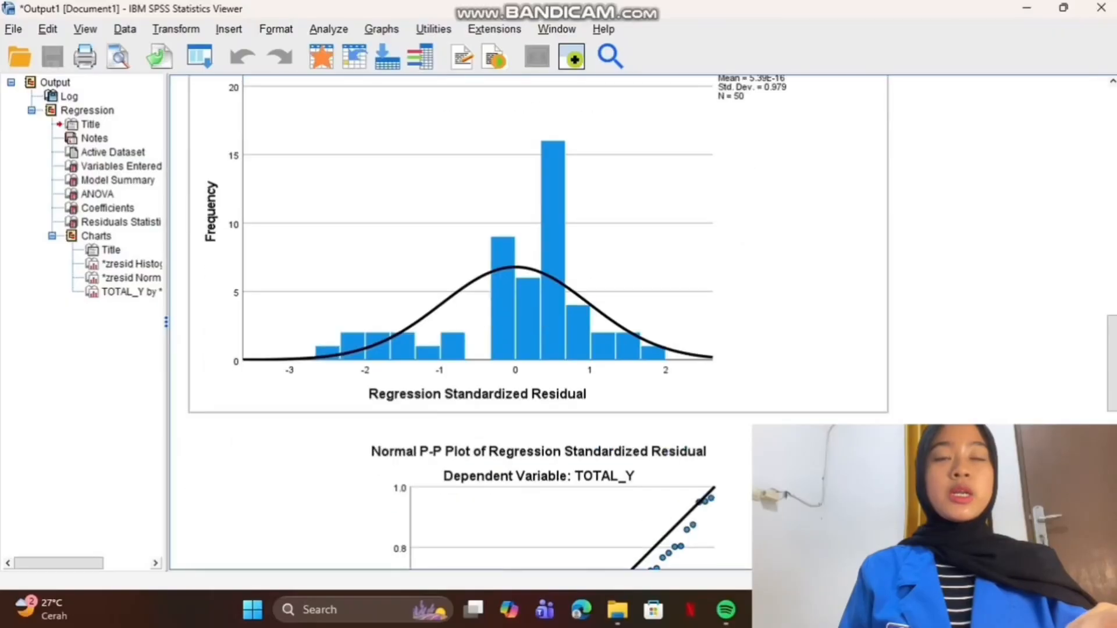
scroll(539, 323, "up", 3)
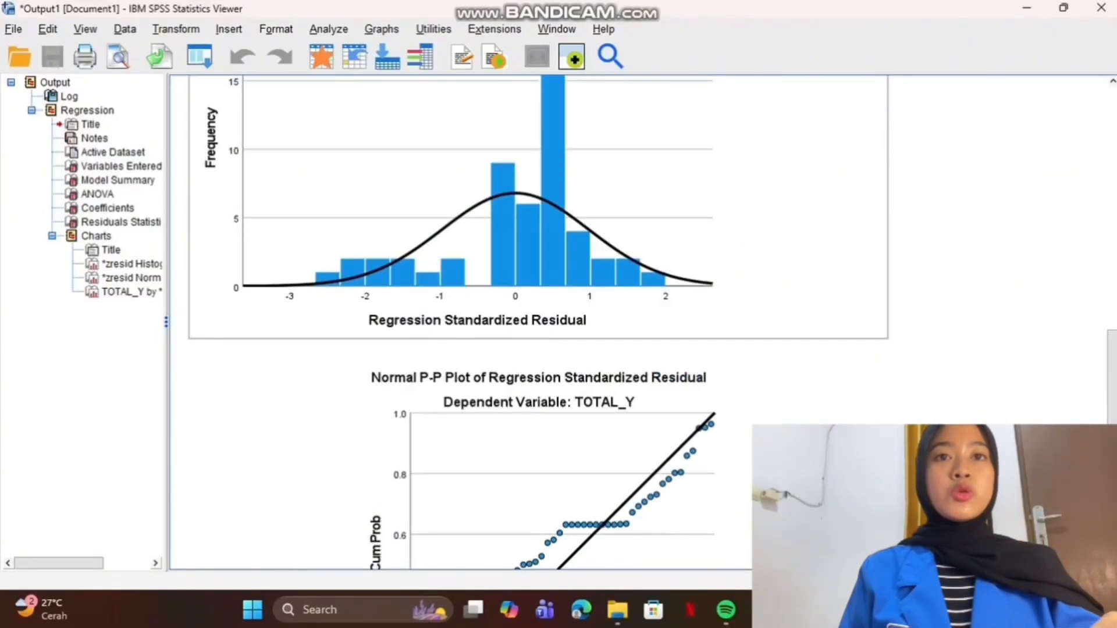
scroll(538, 322, "down", 5)
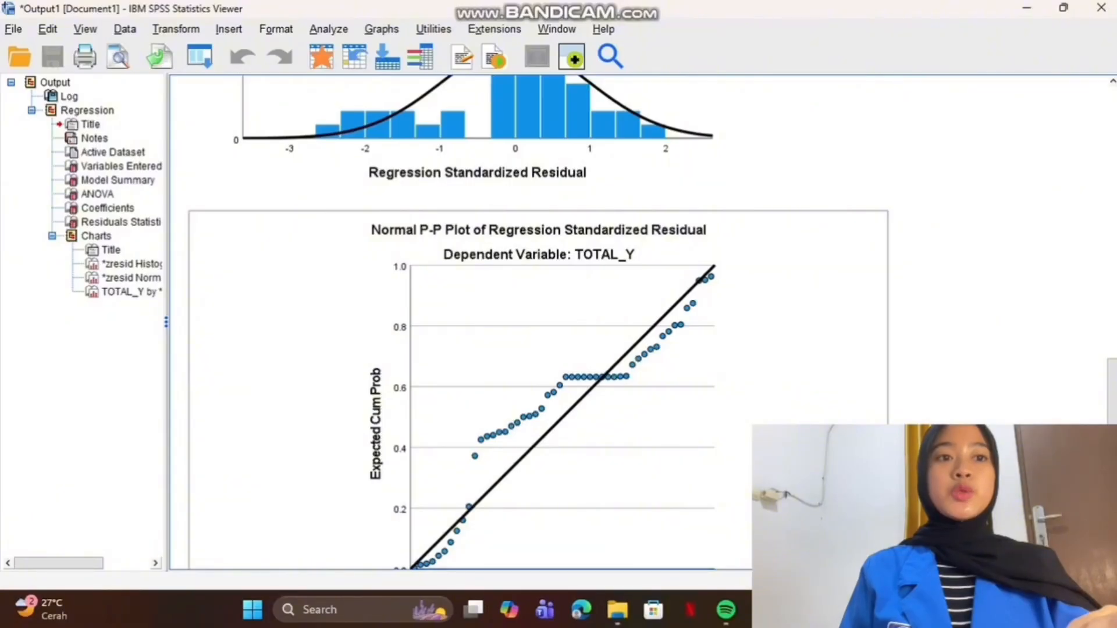
scroll(538, 323, "down", 8)
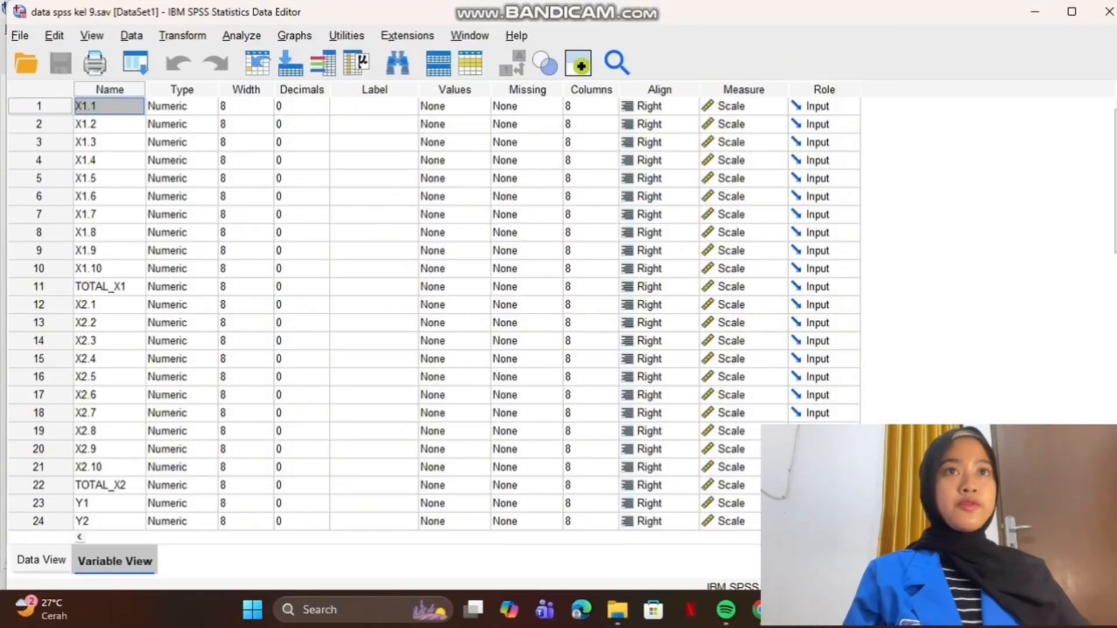
Rerun the linear regression of TOTAL_Y on TOTAL_X1 and TOTAL_X2, saving the standardized residuals as a new variable.
left_click(241, 36)
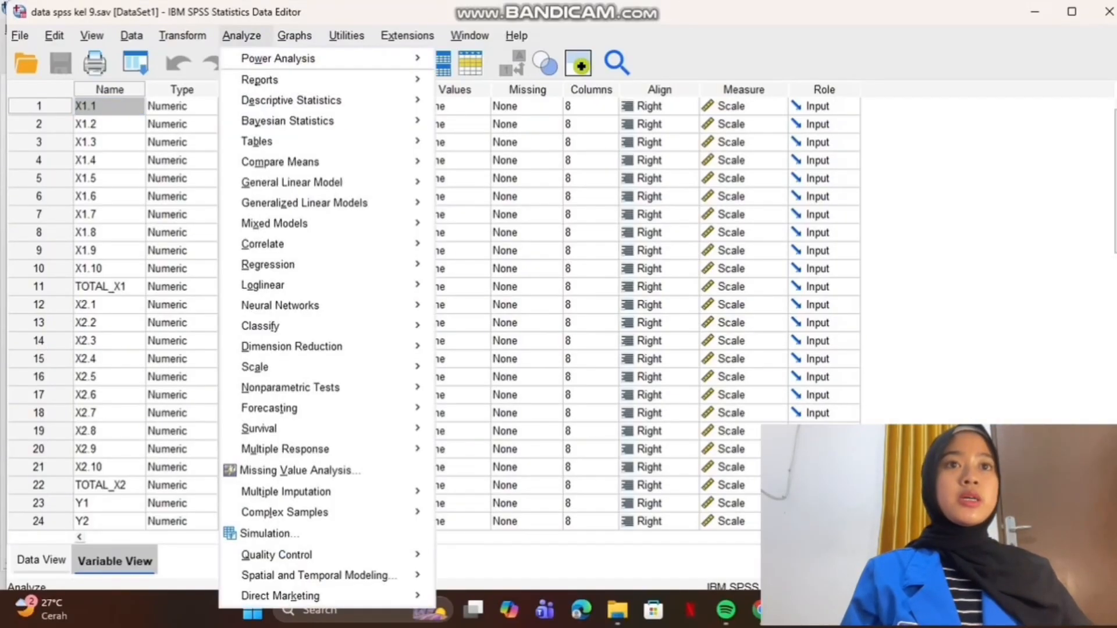
mouse_move(268, 265)
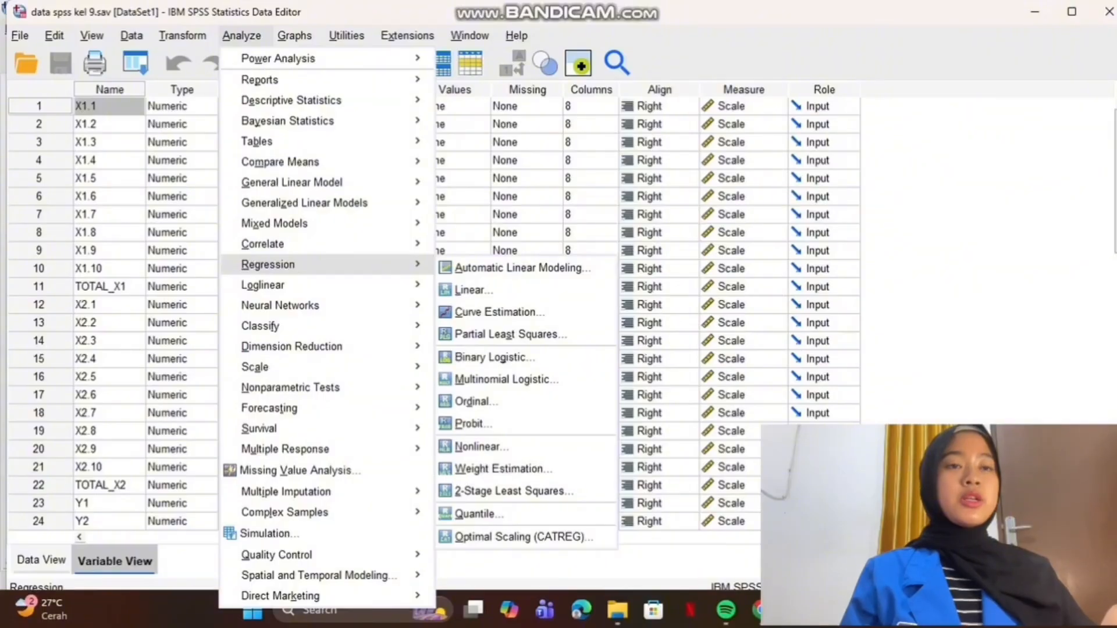
left_click(473, 290)
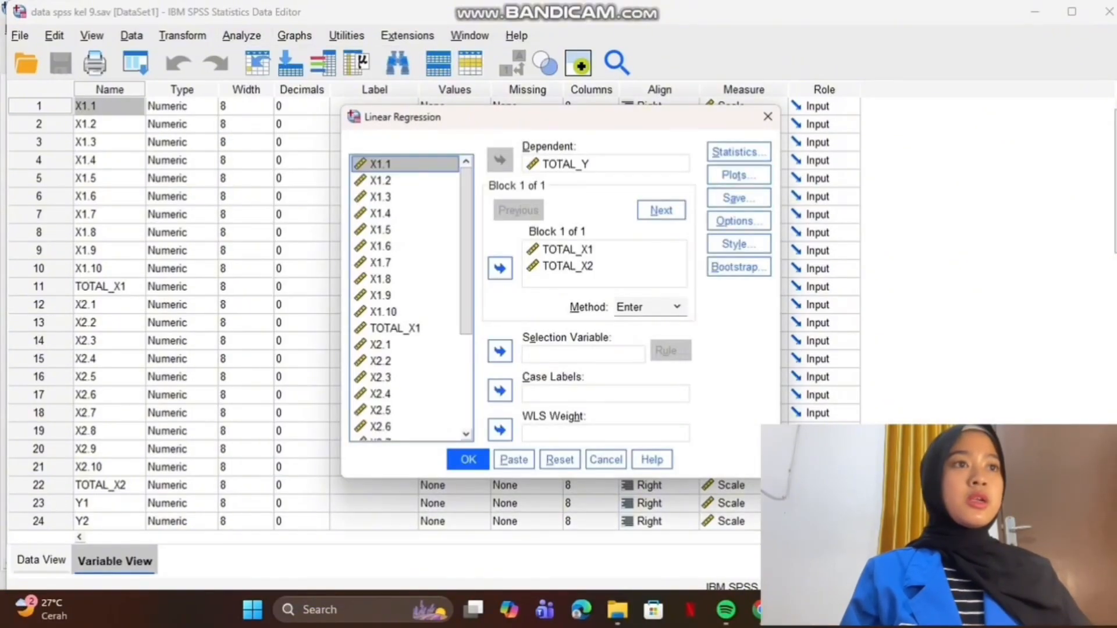
left_click(739, 197)
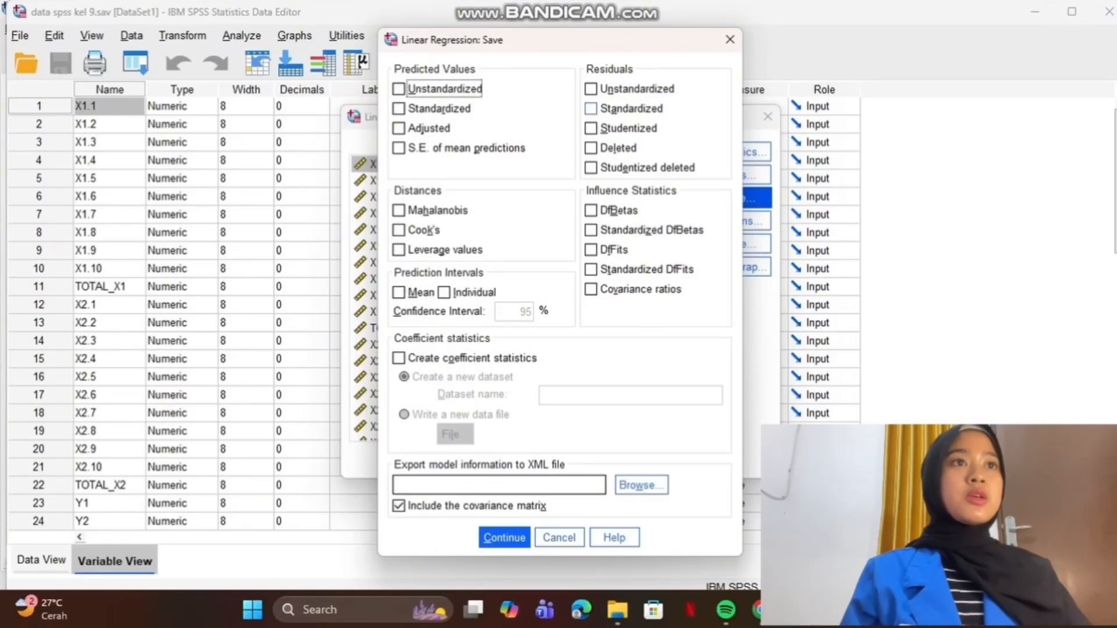
left_click(592, 108)
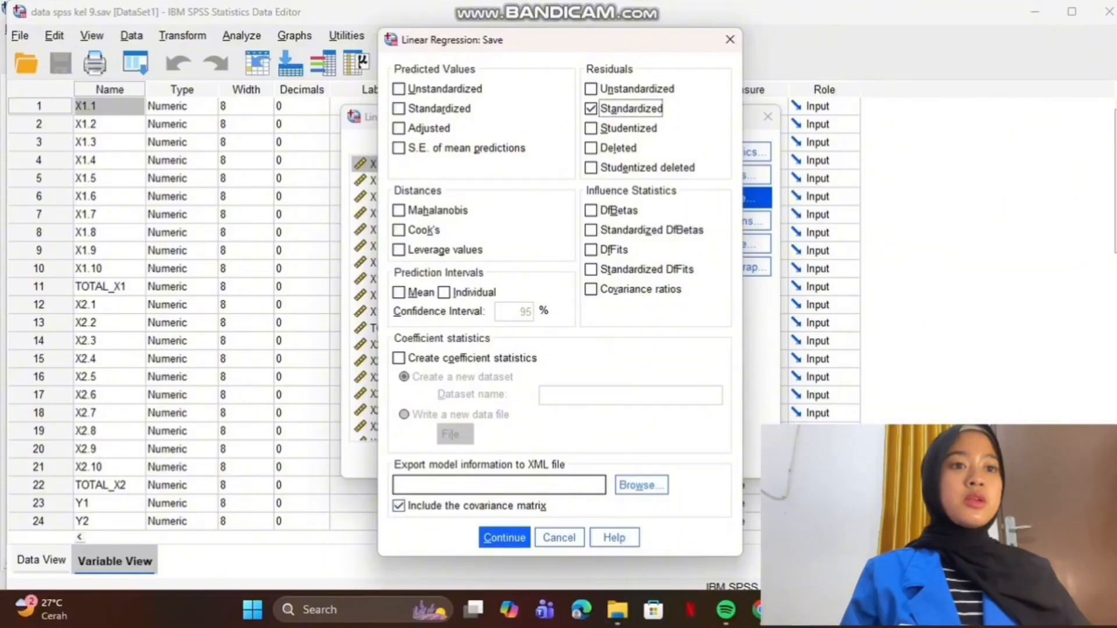
left_click(504, 538)
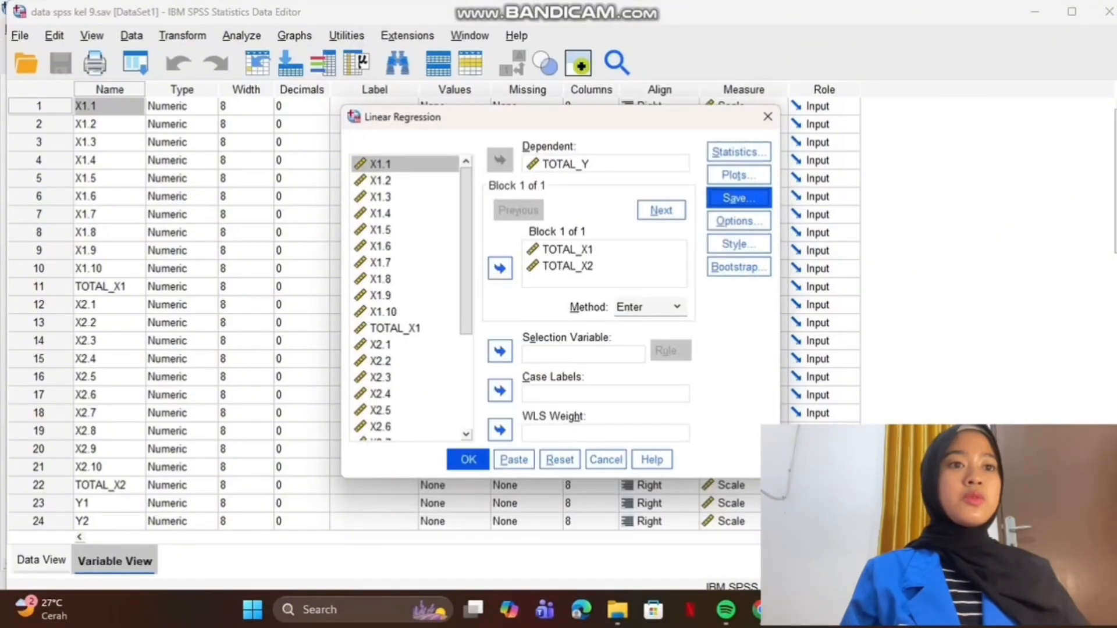
left_click(468, 459)
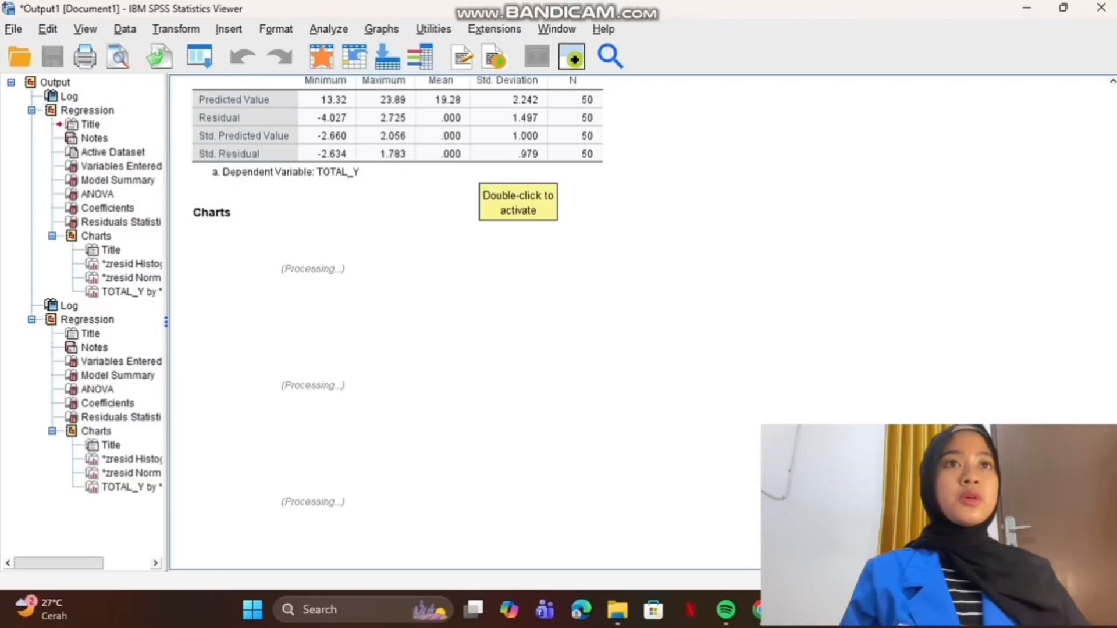
Run a legacy one-sample Kolmogorov-Smirnov test of Standardized Residual [ZRE_1] against the normal distribution using sample data.
left_click(328, 29)
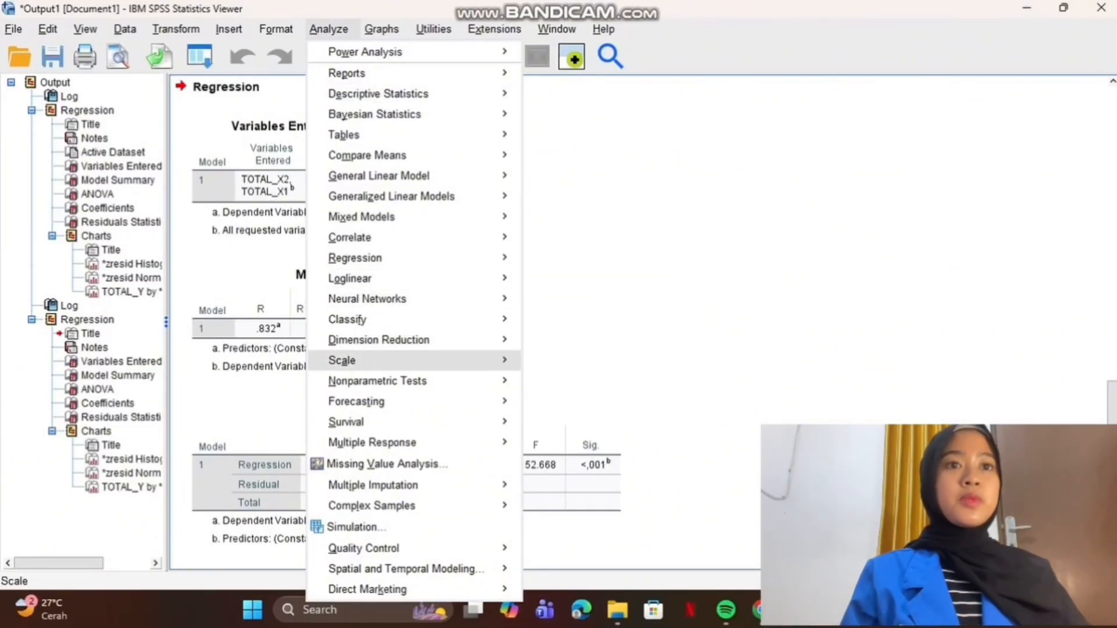
mouse_move(378, 381)
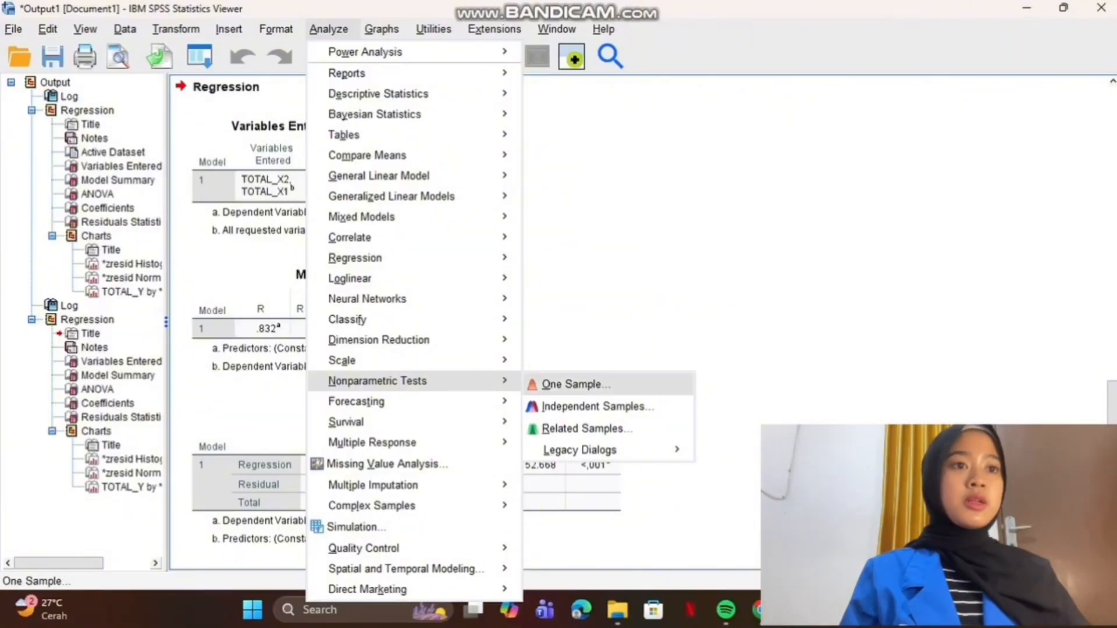
mouse_move(580, 450)
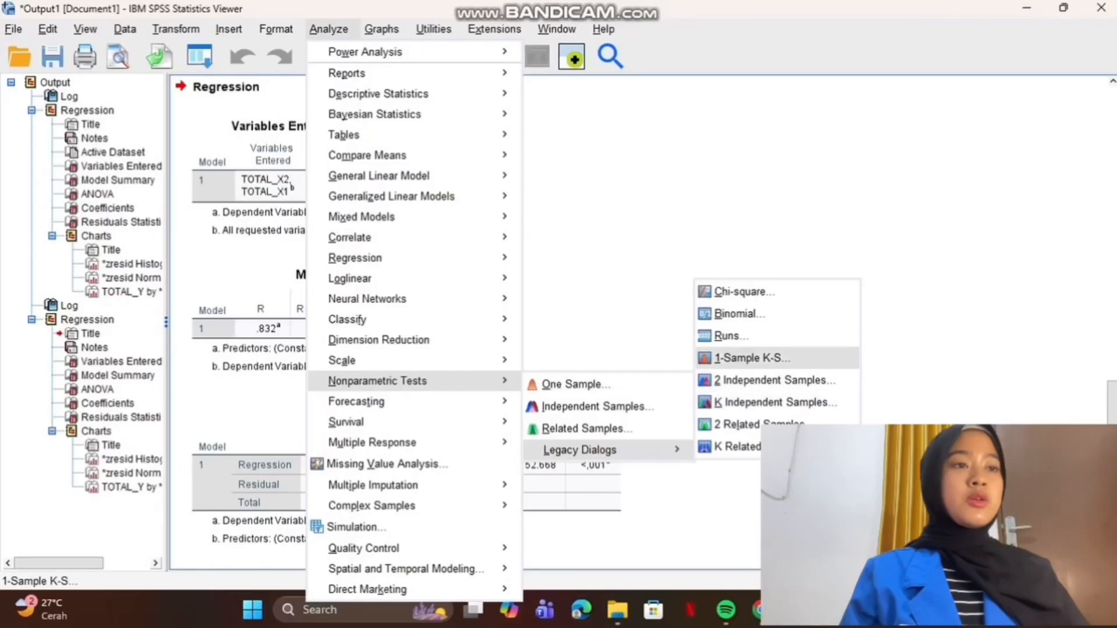
left_click(750, 358)
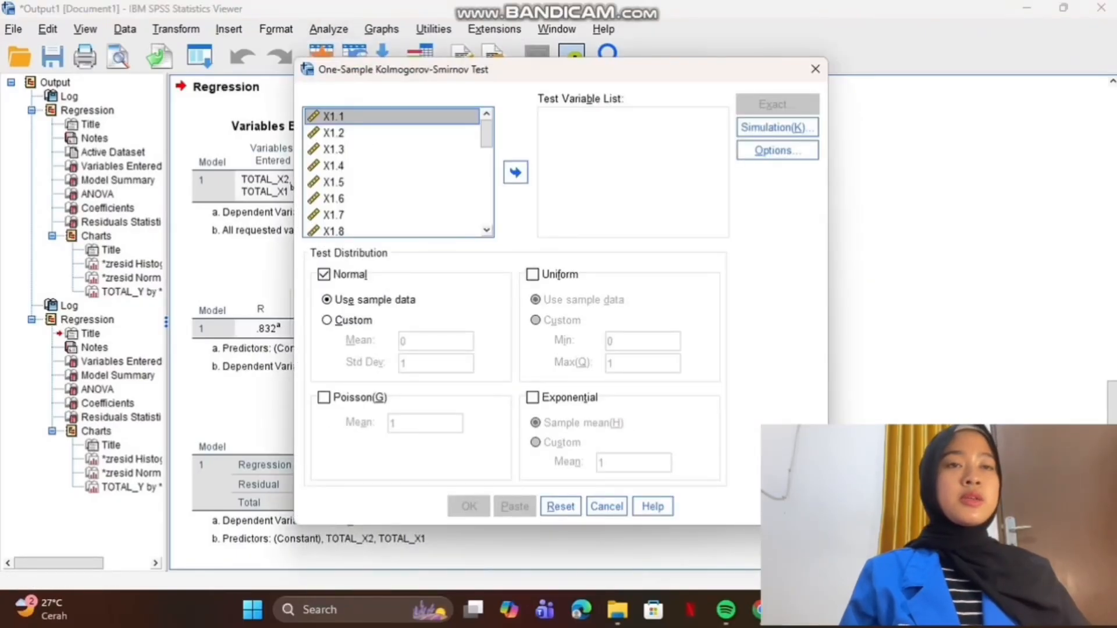
scroll(398, 172, "down", 15)
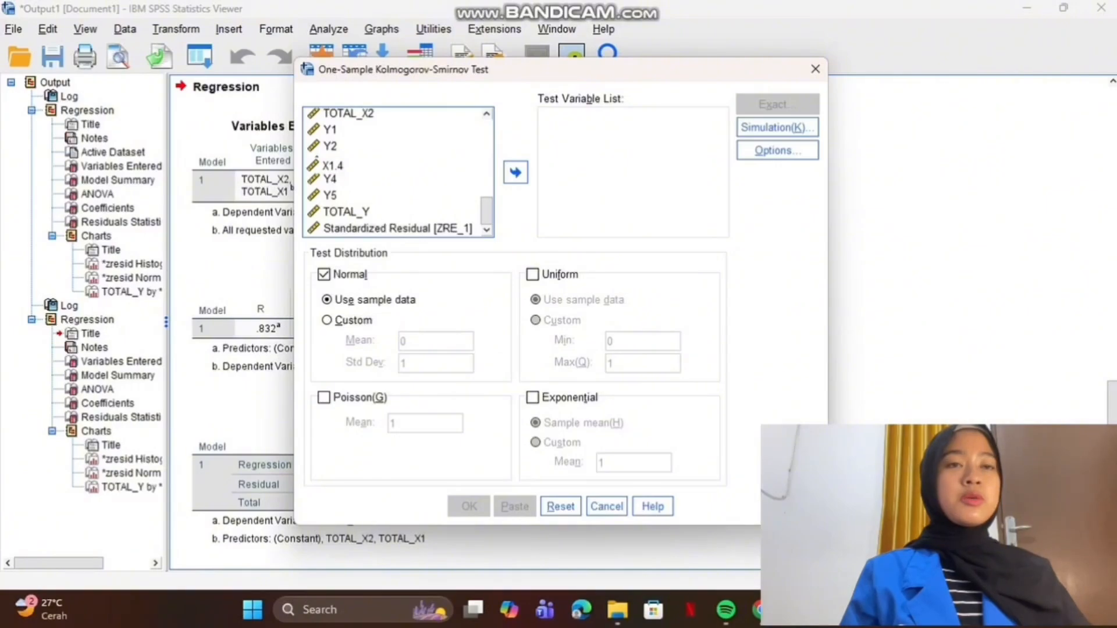
left_click(398, 228)
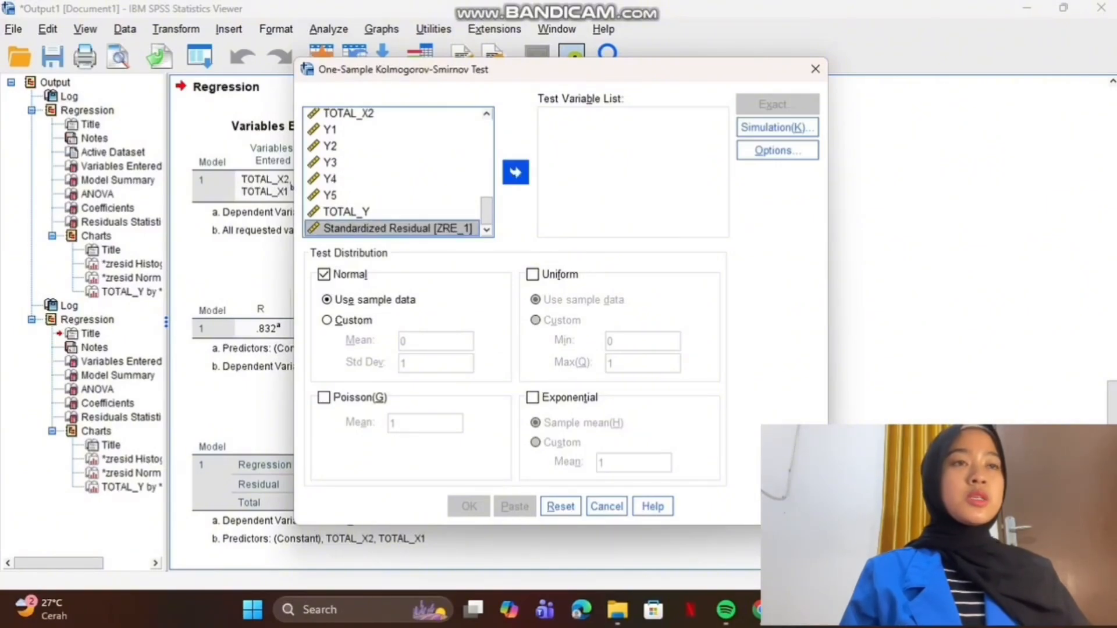
left_click(515, 173)
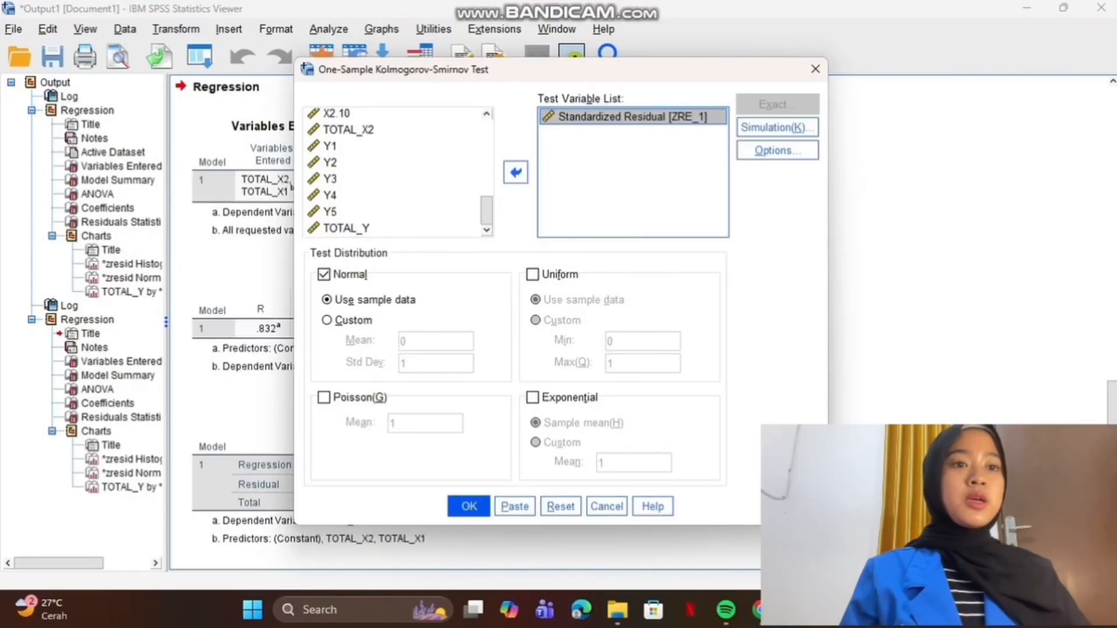
left_click(469, 506)
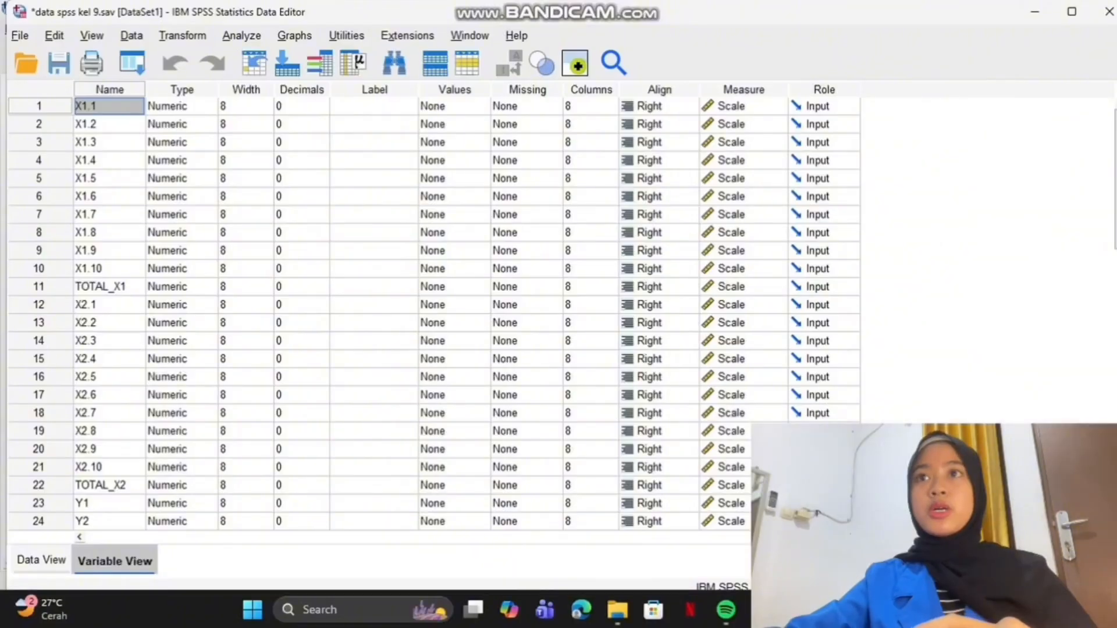
Rerun the linear regression of TOTAL_Y on TOTAL_X1 and TOTAL_X2 with Durbin-Watson and casewise diagnostics for outliers outside 3 standard deviations.
key("alt+a")
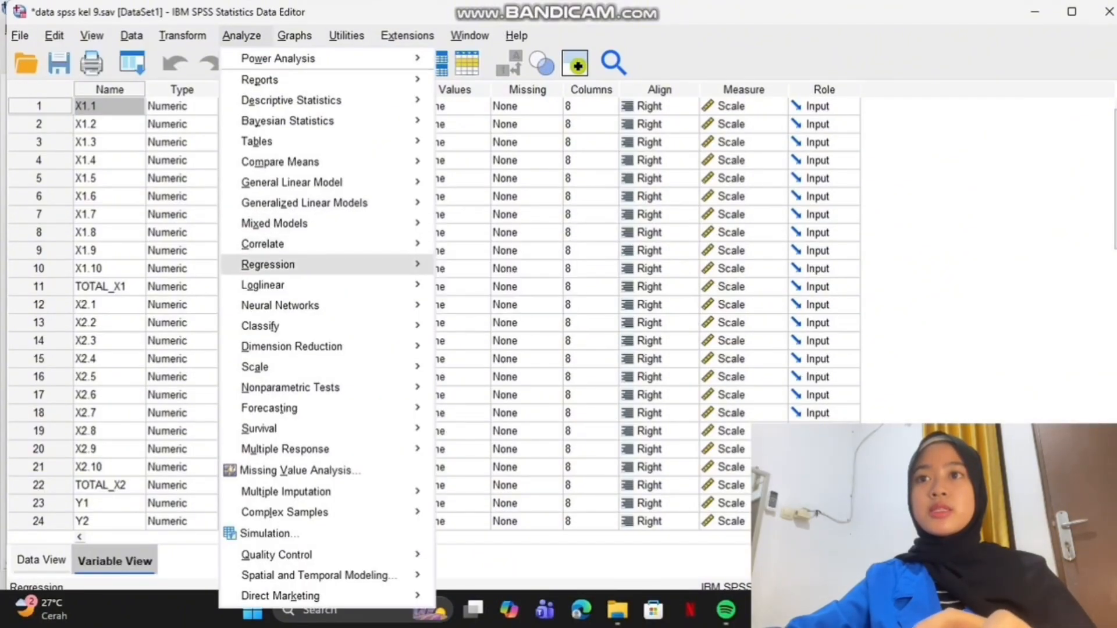
mouse_move(268, 265)
key("Right")
key("Down")
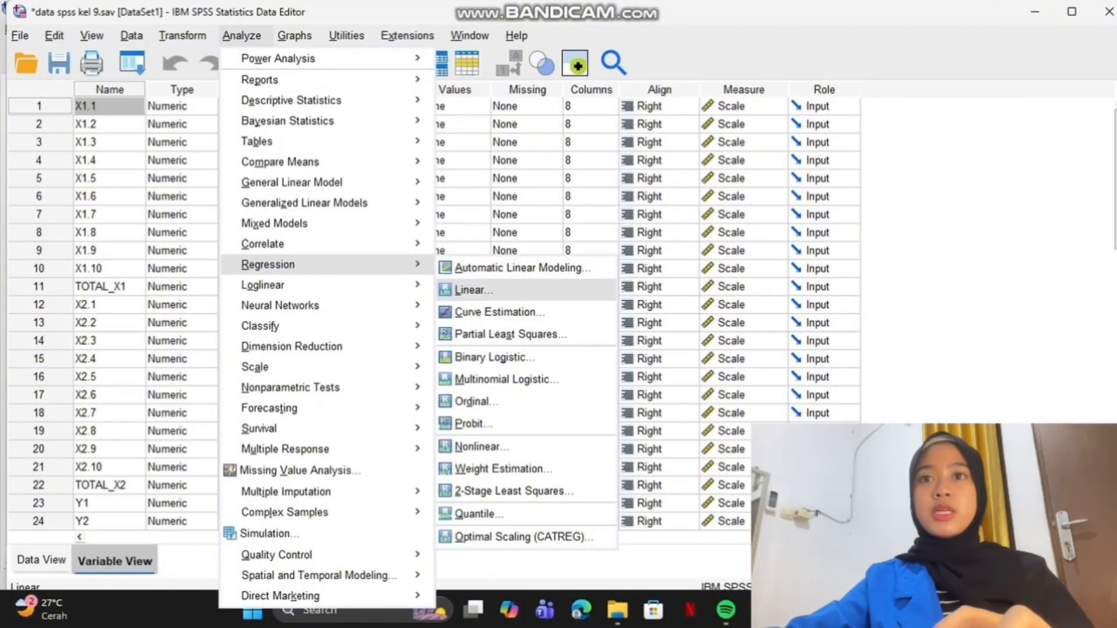
key("Return")
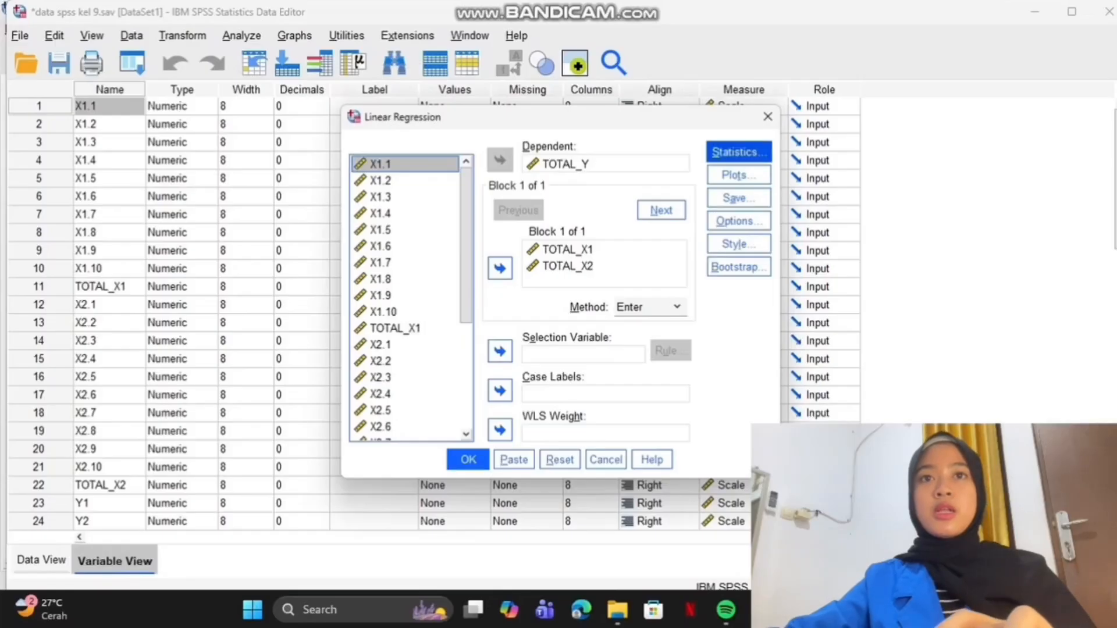
left_click(739, 152)
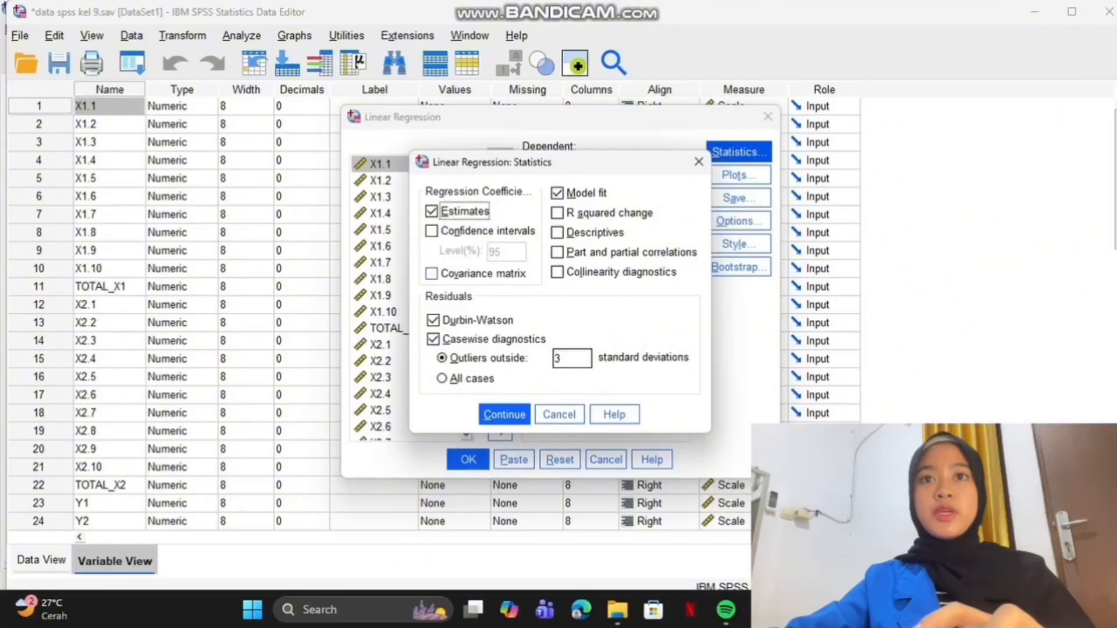
left_click(434, 320)
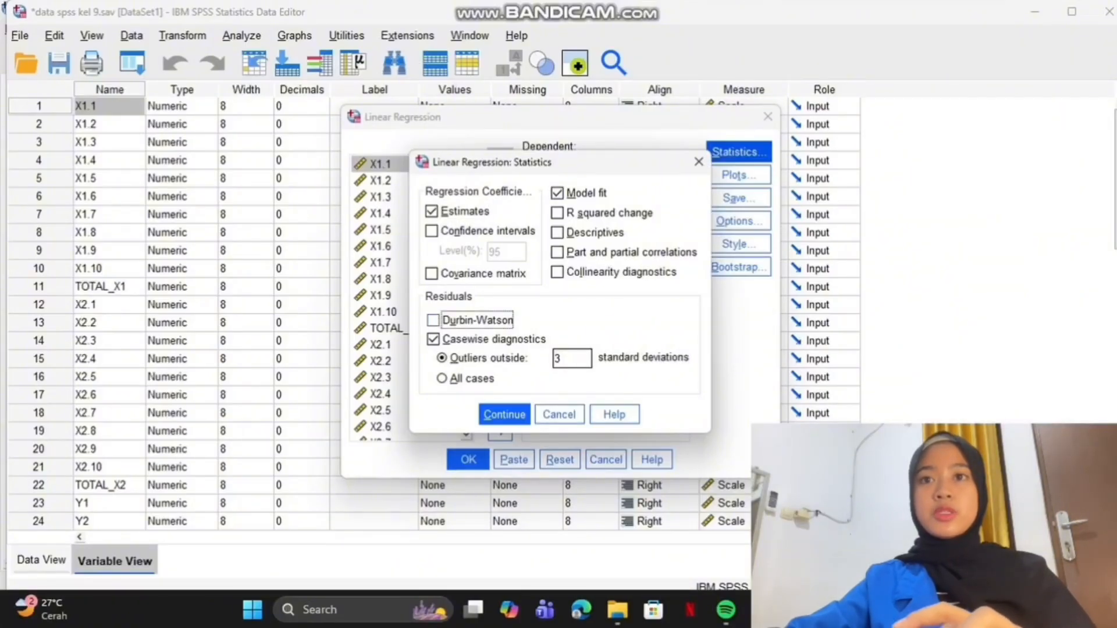
left_click(434, 320)
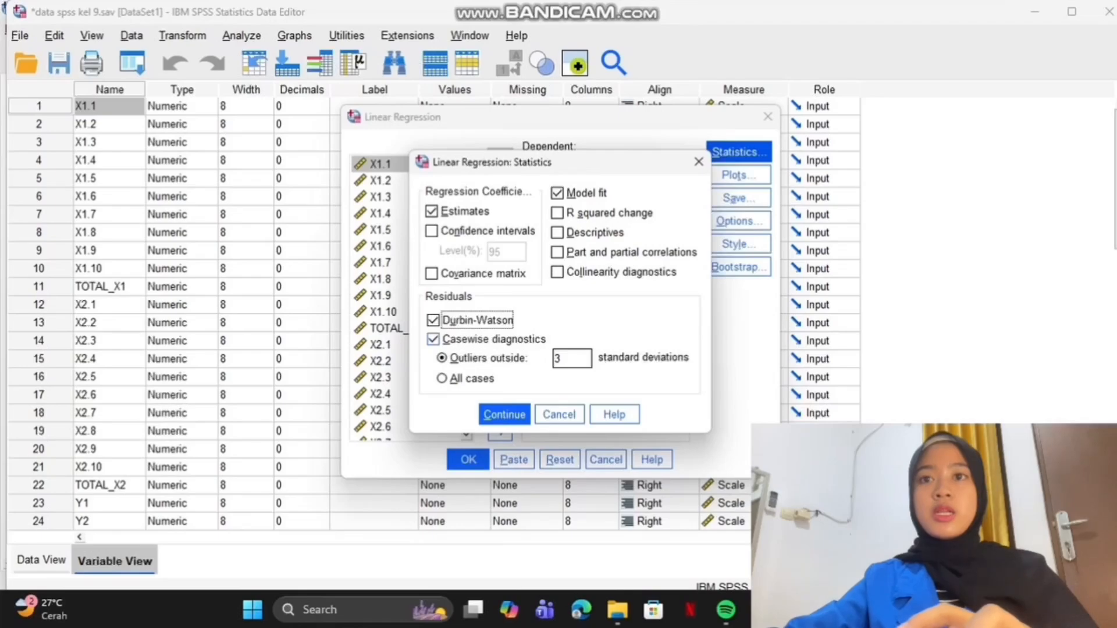
left_click(433, 339)
left_click(433, 340)
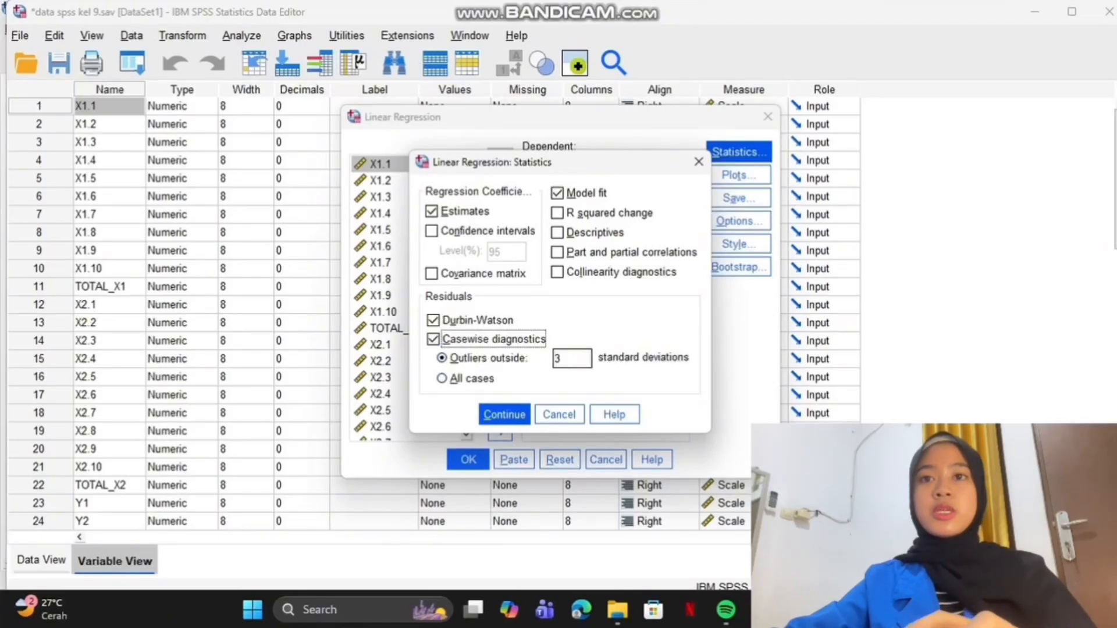
left_click(504, 415)
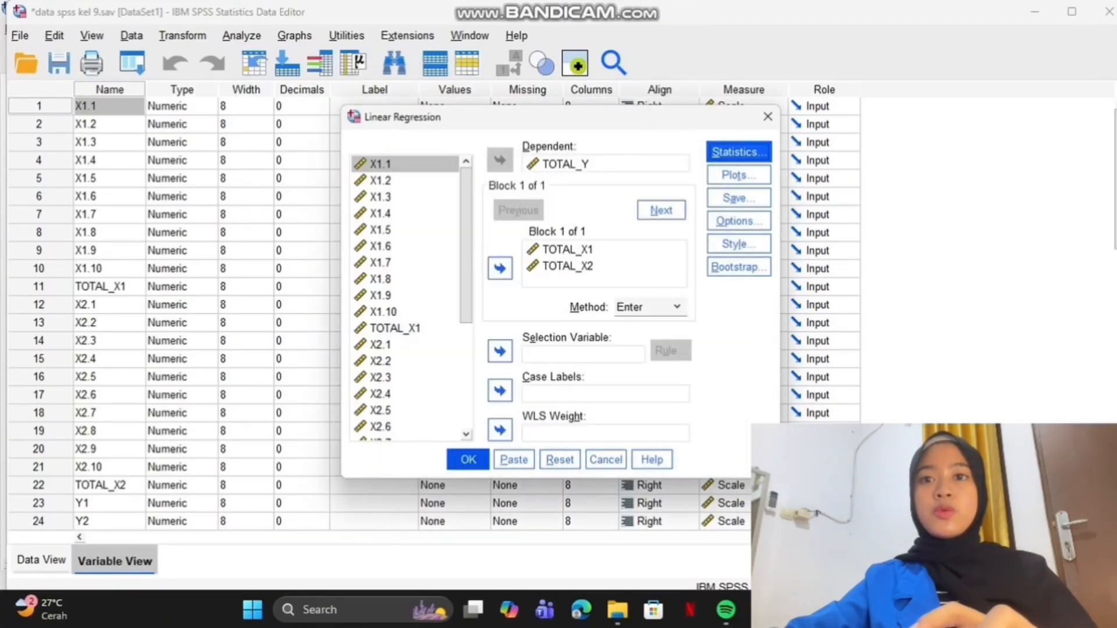
left_click(468, 460)
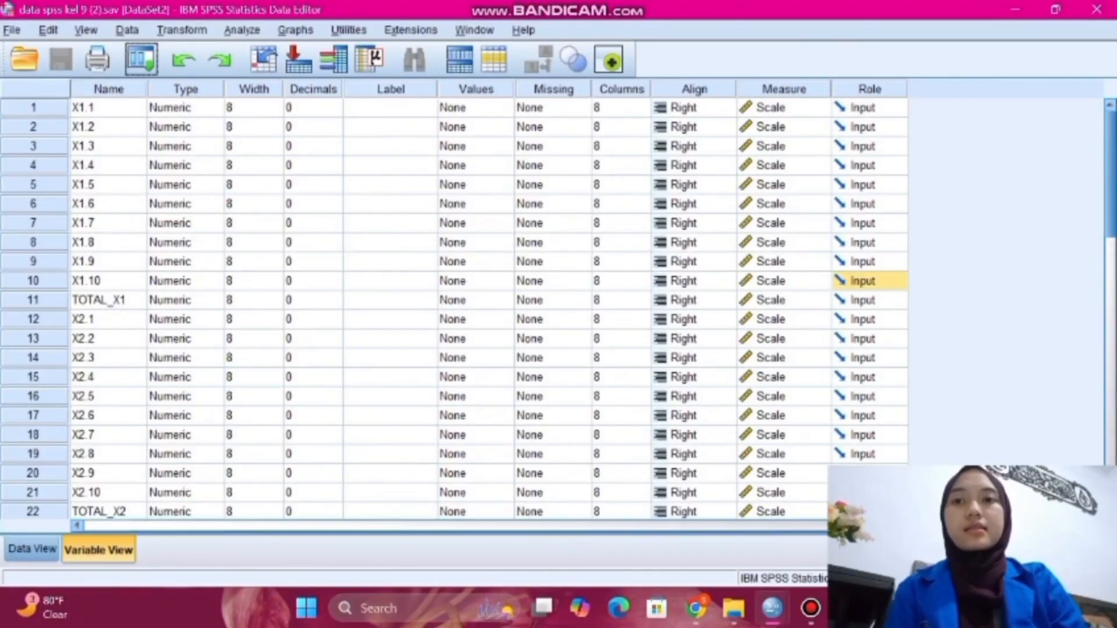
Set up a linear regression with TOTAL_X1 and TOTAL_X2 as the independent variables and TOTAL_Y as the dependent variable.
key("alt+a")
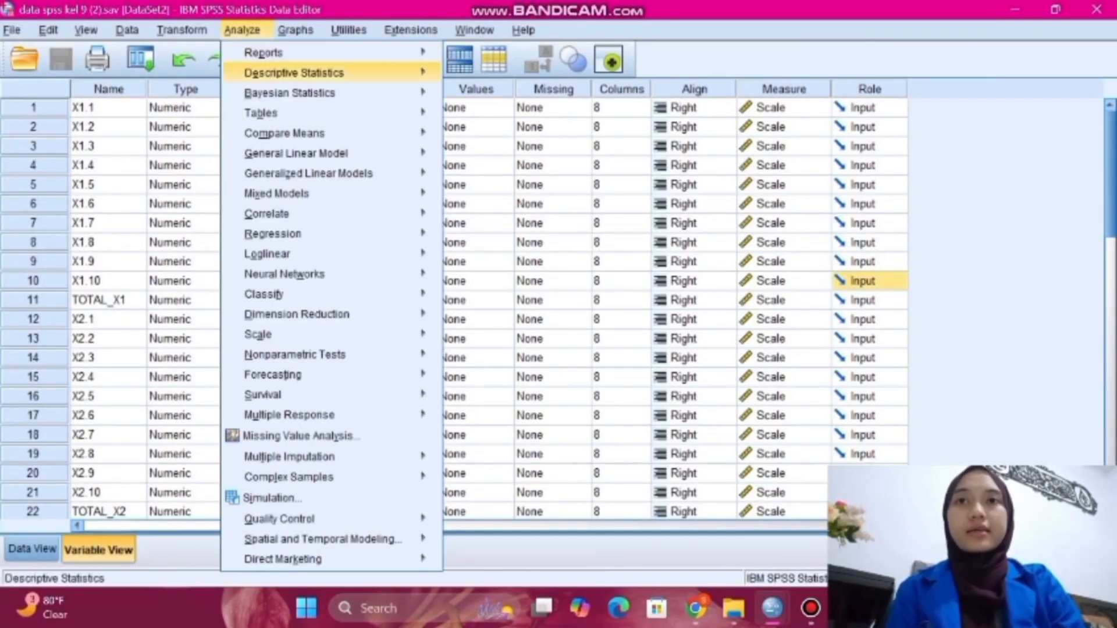
mouse_move(273, 254)
key("Up")
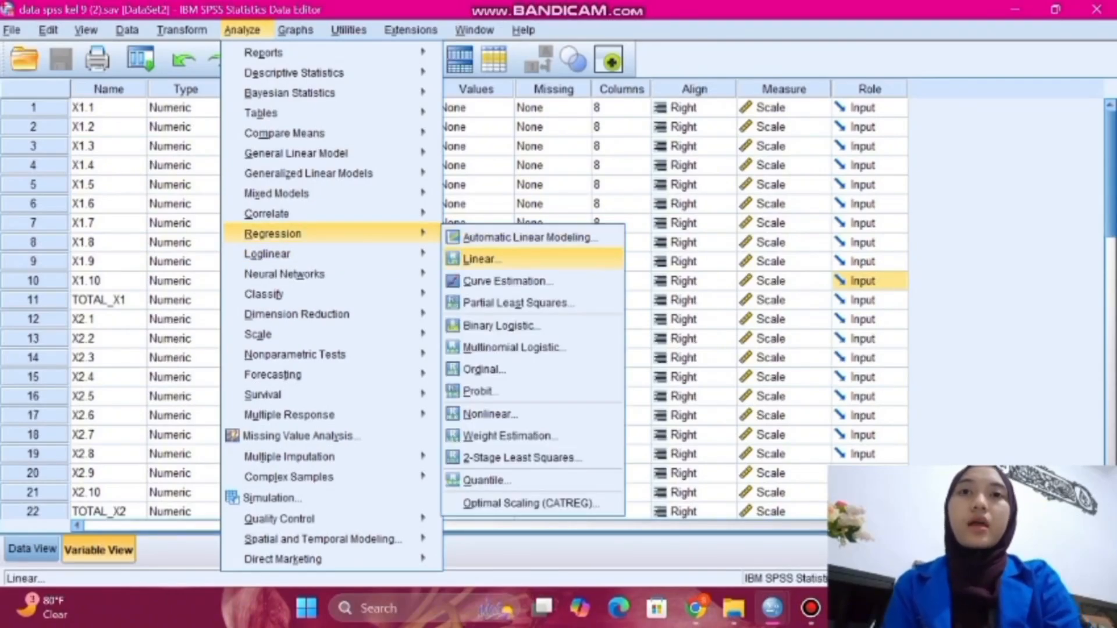
left_click(479, 259)
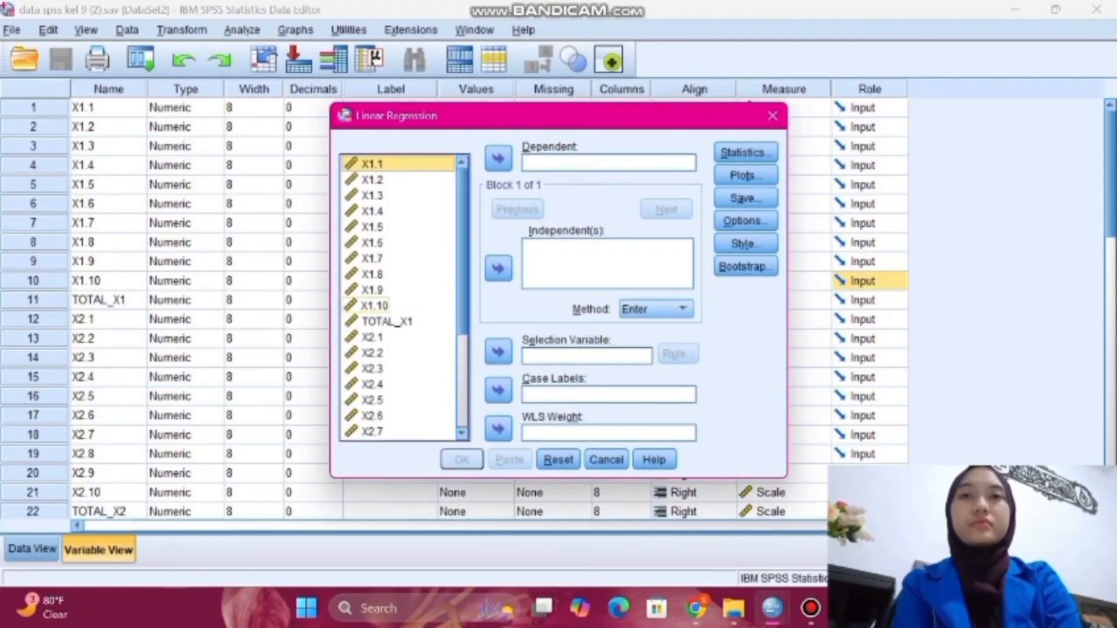
left_click(372, 338)
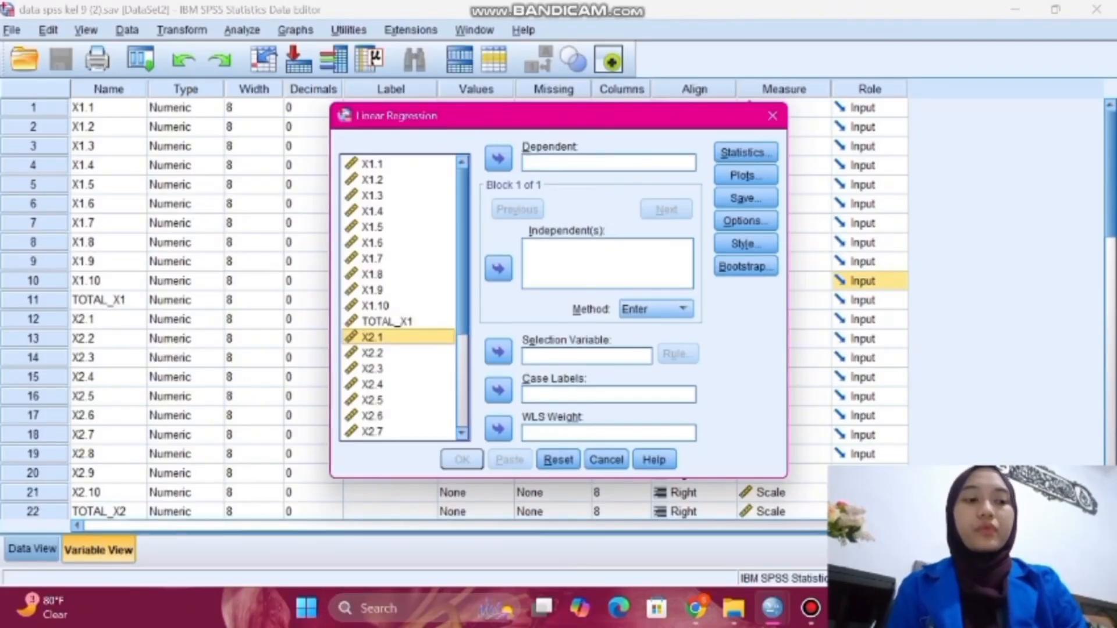
left_click(387, 321)
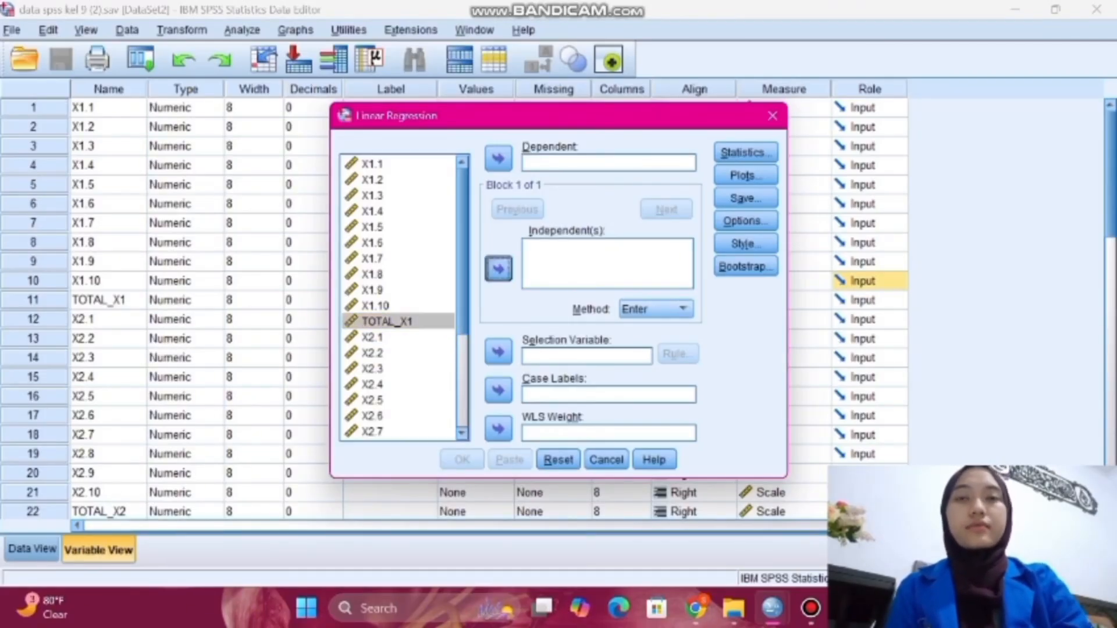
left_click(498, 268)
scroll(405, 297, "down", 4)
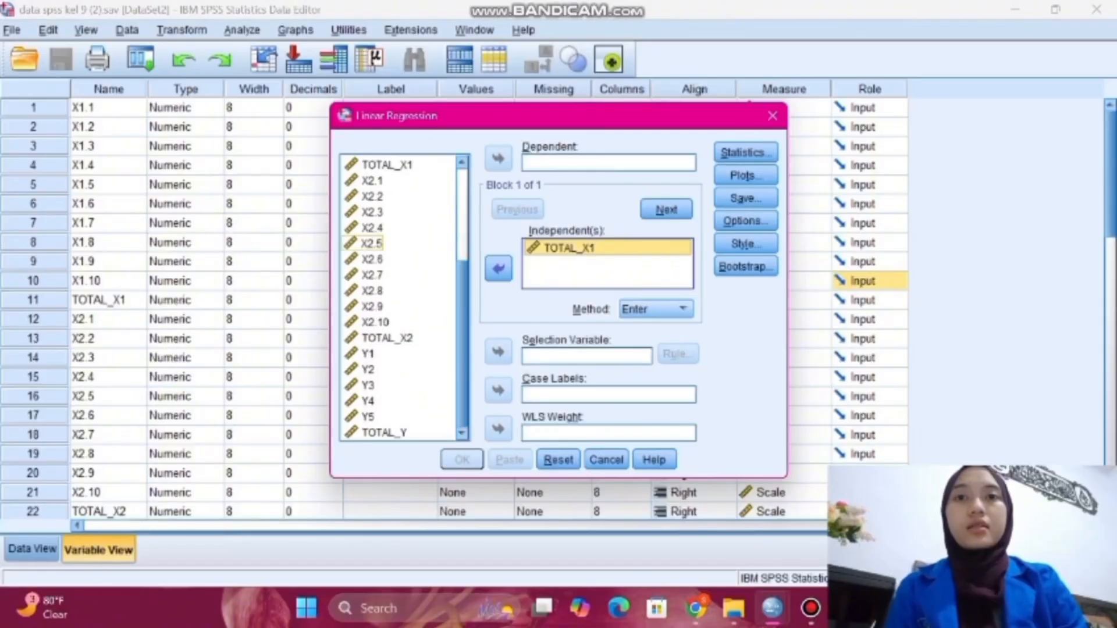
left_click(387, 338)
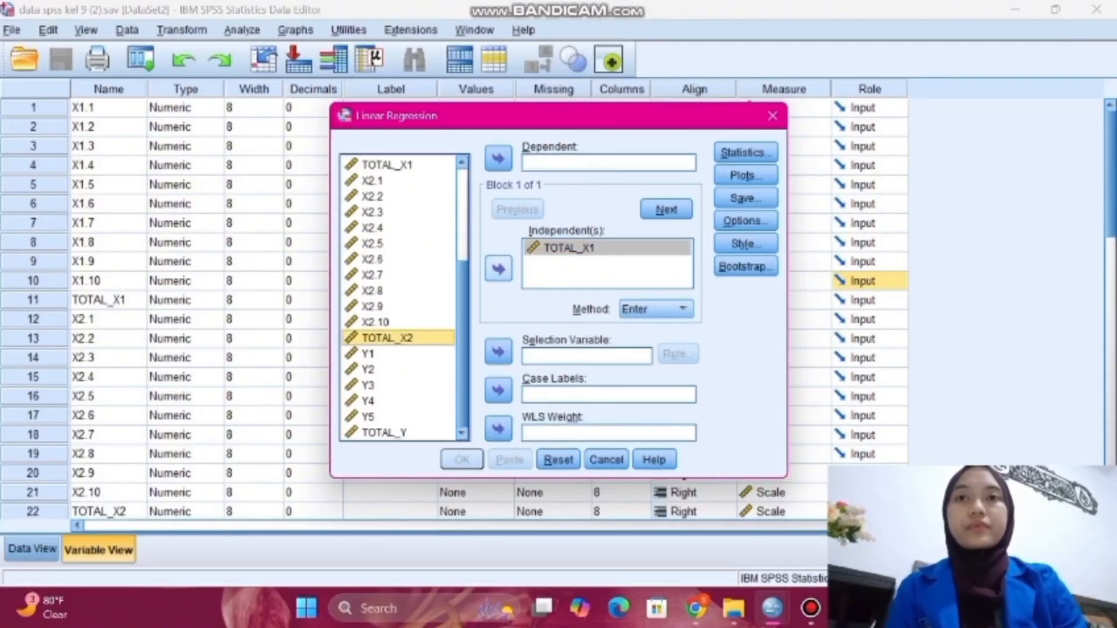
left_click(499, 268)
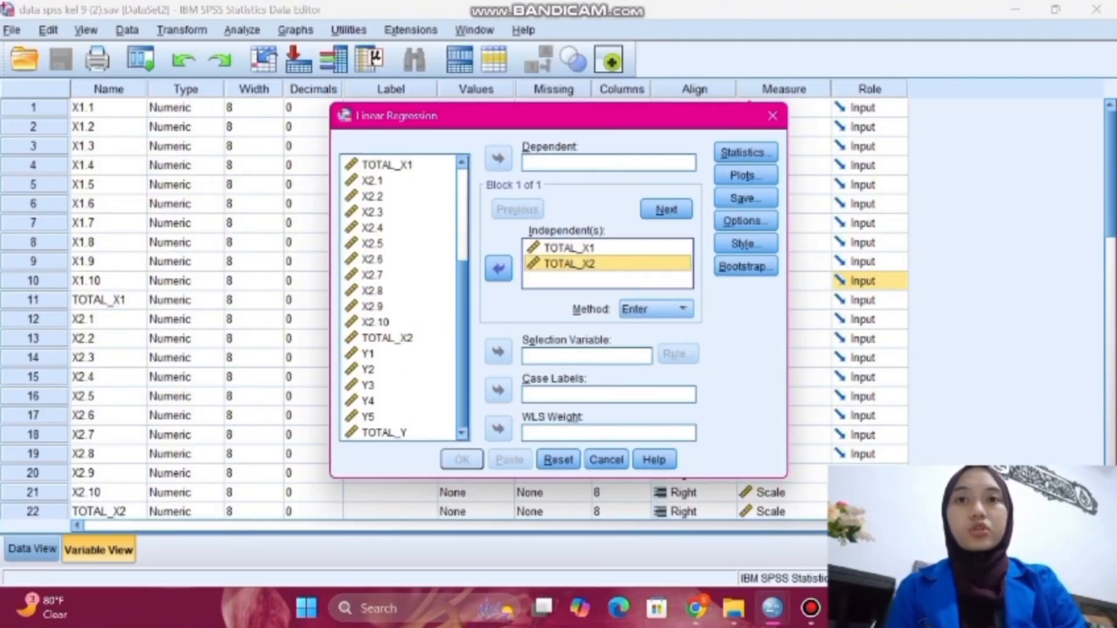
left_click(384, 432)
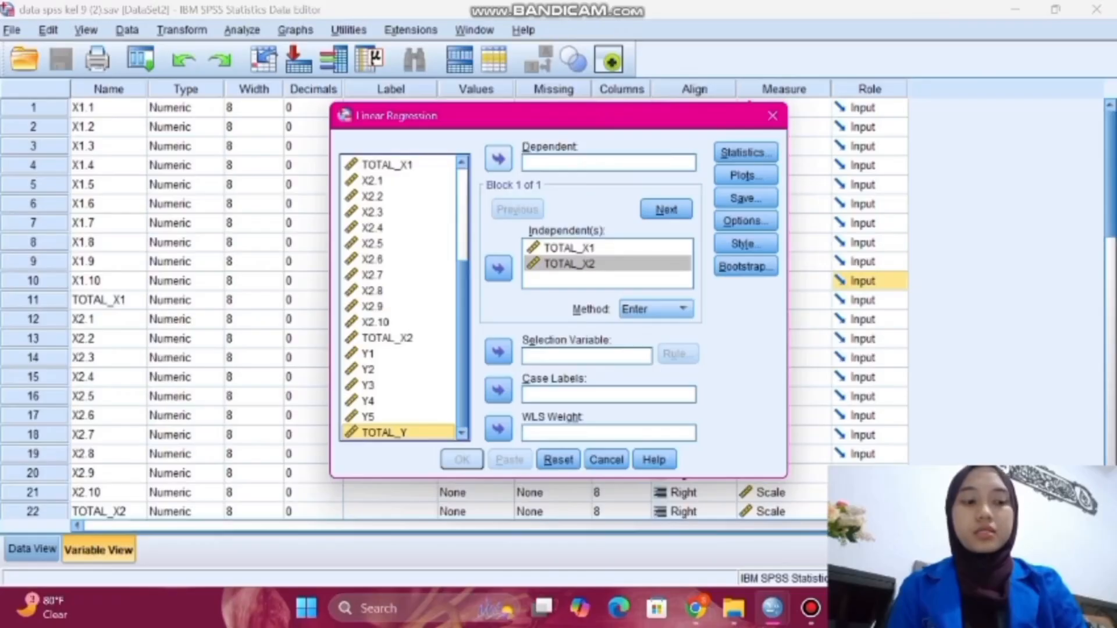
left_click(499, 158)
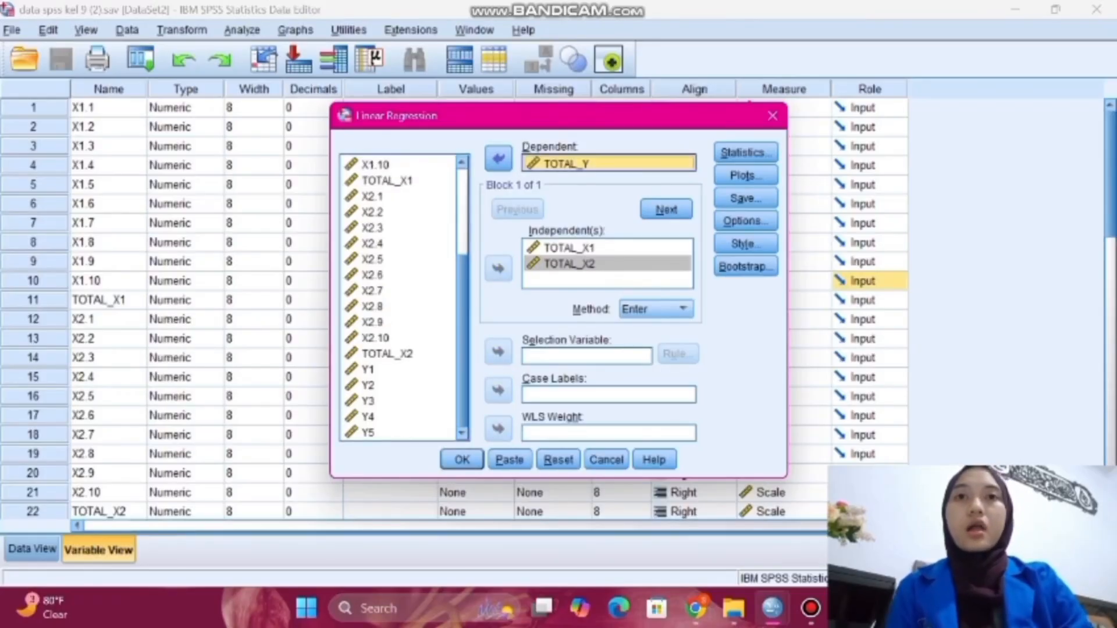
Define a regression scatterplot with *SRESID on the Y axis and *ZPRED on the X axis.
left_click(746, 175)
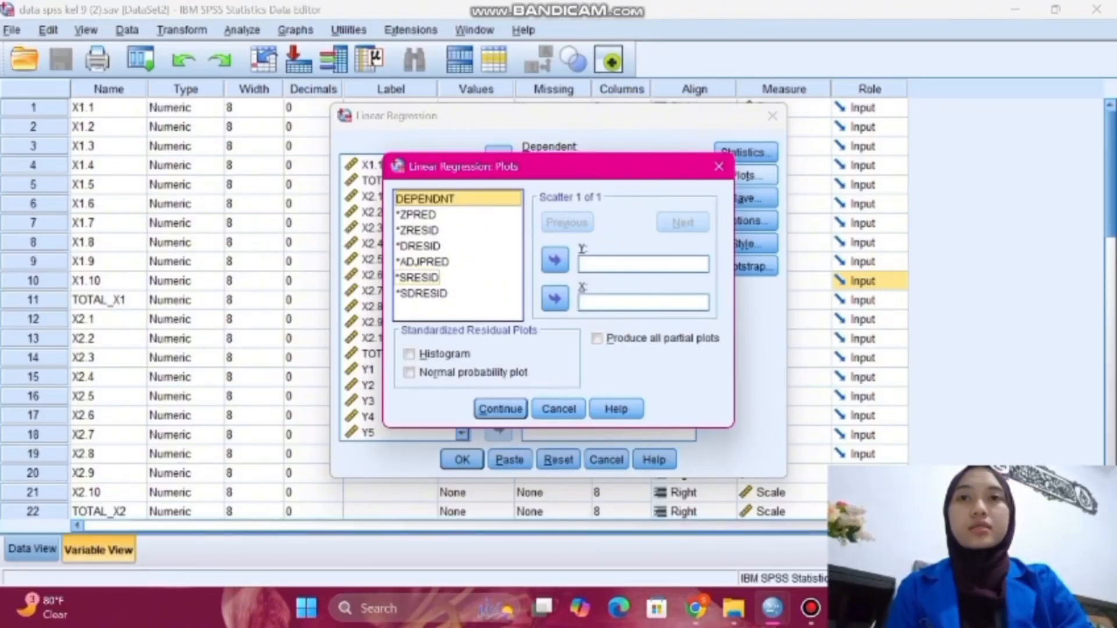
left_click(419, 278)
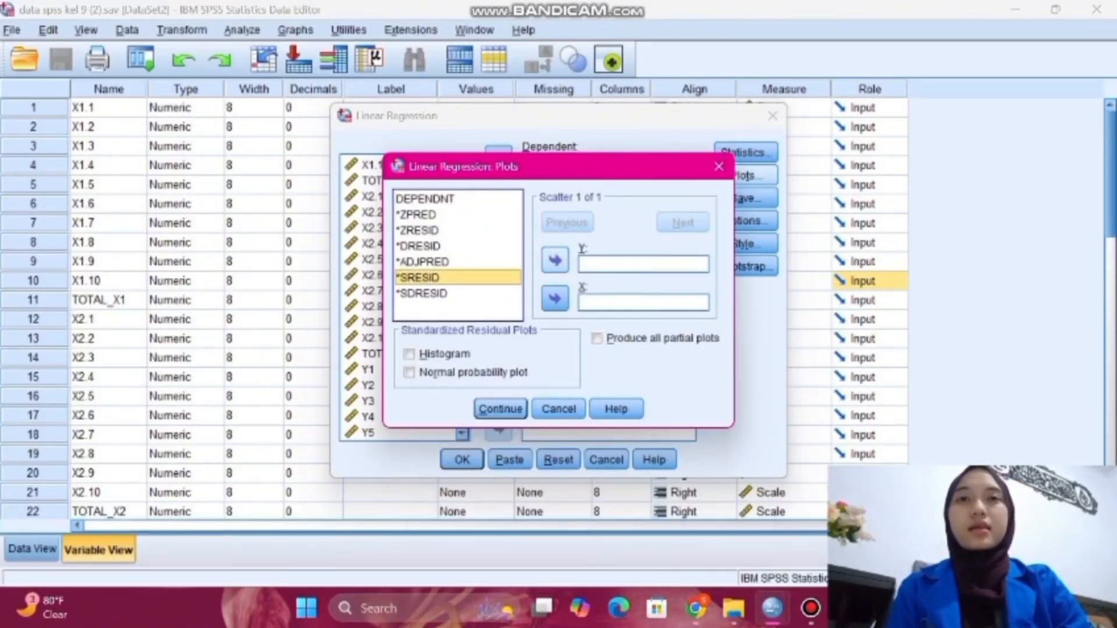
left_click(555, 260)
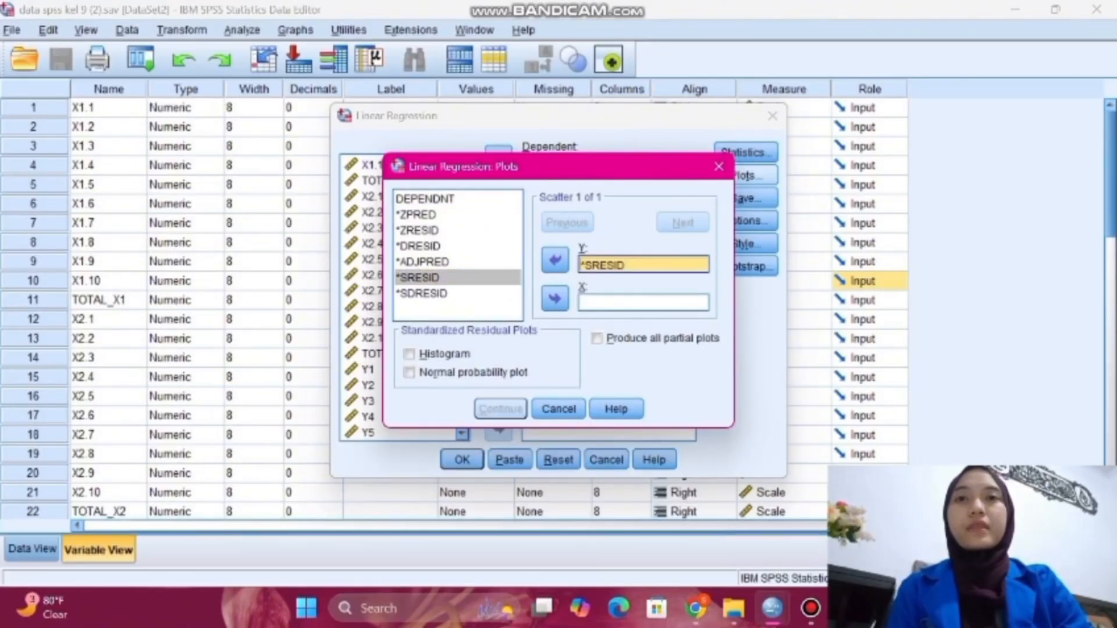
left_click(417, 214)
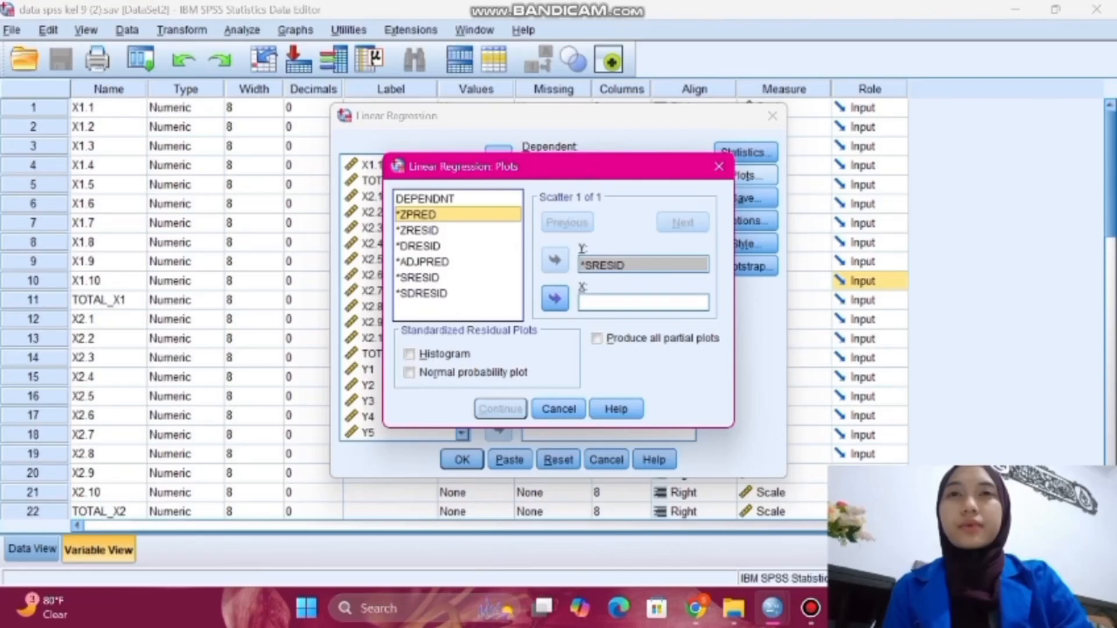
left_click(556, 299)
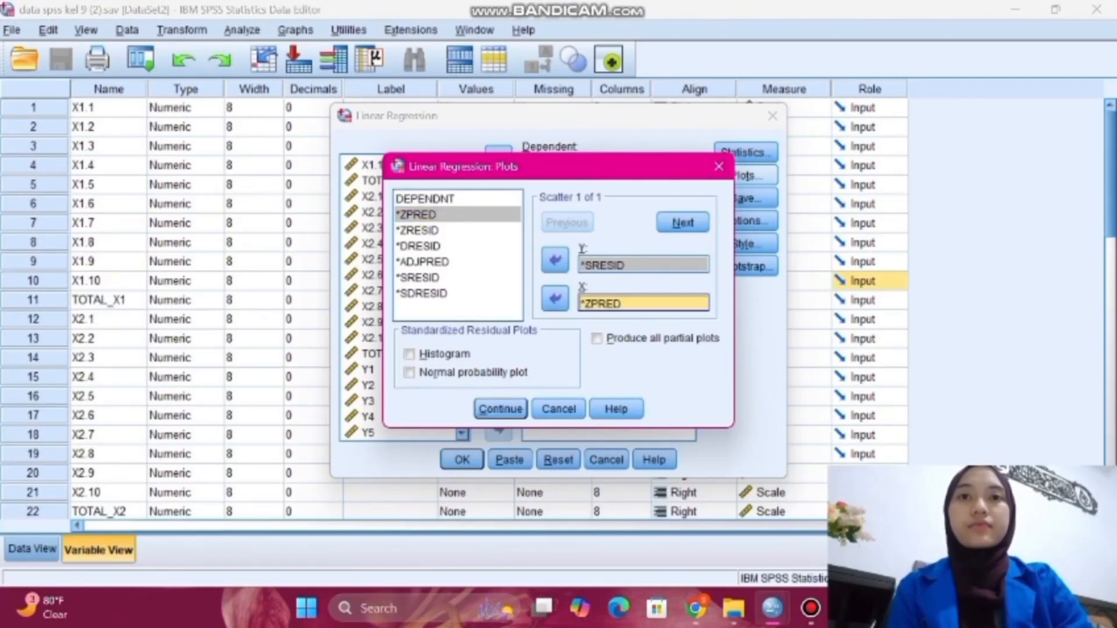
left_click(500, 409)
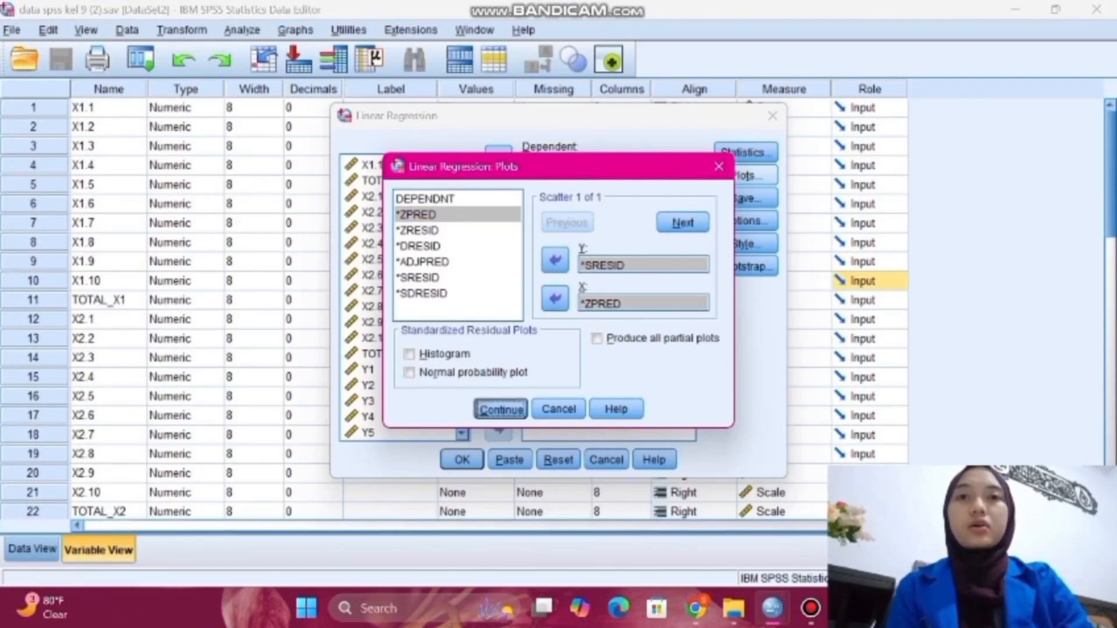
Run the regression and examine the scatterplot of studentized residuals against standardized predicted values.
left_click(462, 460)
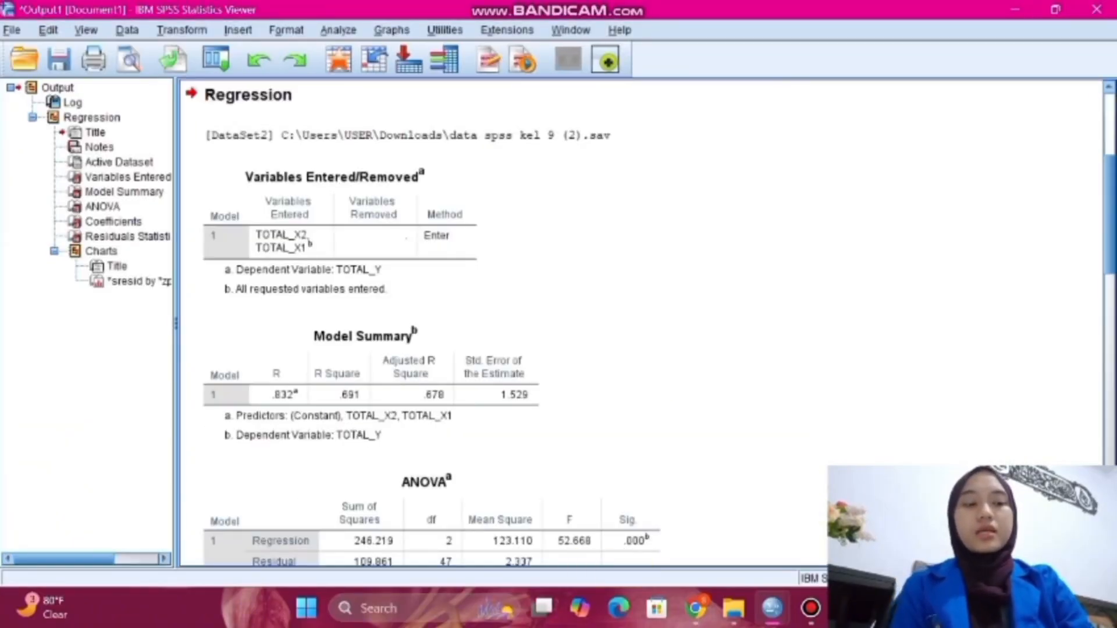
scroll(436, 326, "down", 10)
scroll(582, 323, "down", 10)
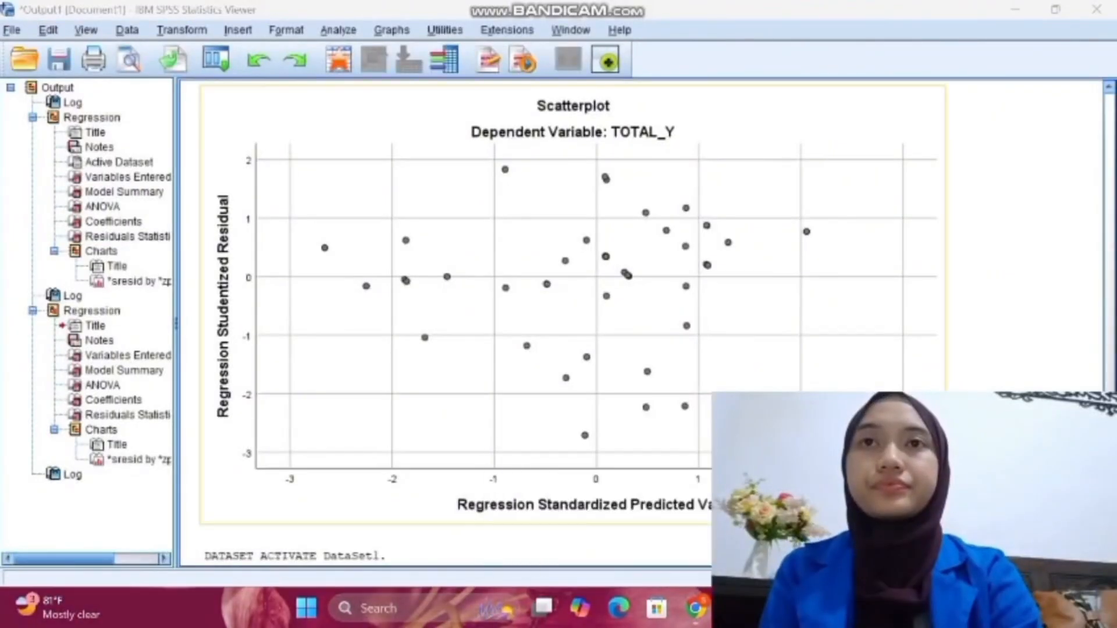
Set up a linear regression with TOTAL_X1 and TOTAL_X2 as independent variables and TOTAL_Y as the dependent variable.
key("alt+a")
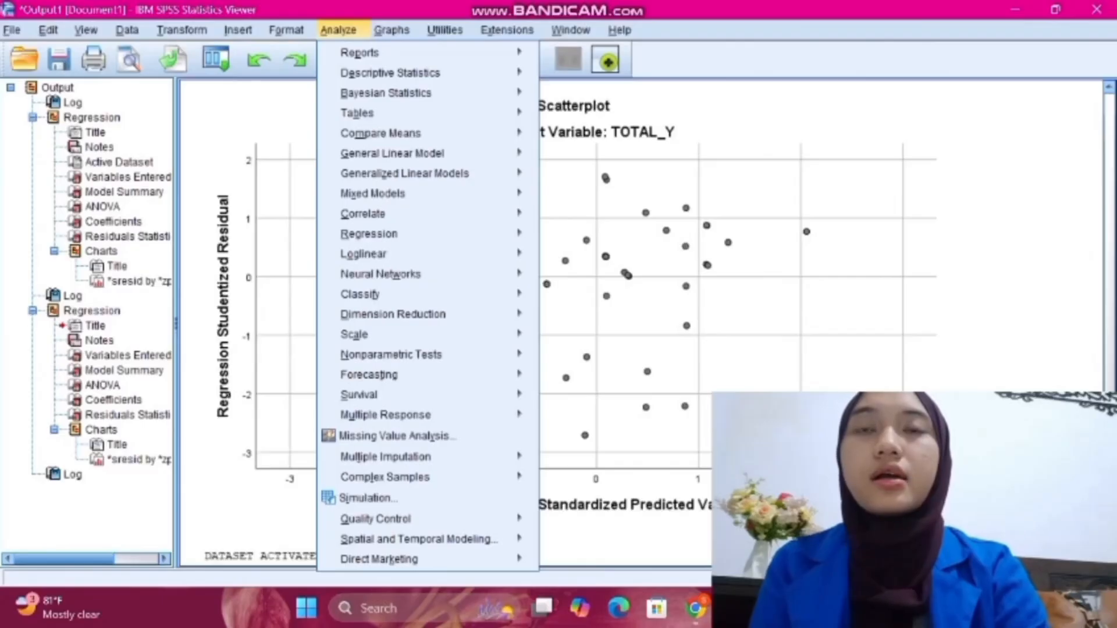
mouse_move(368, 234)
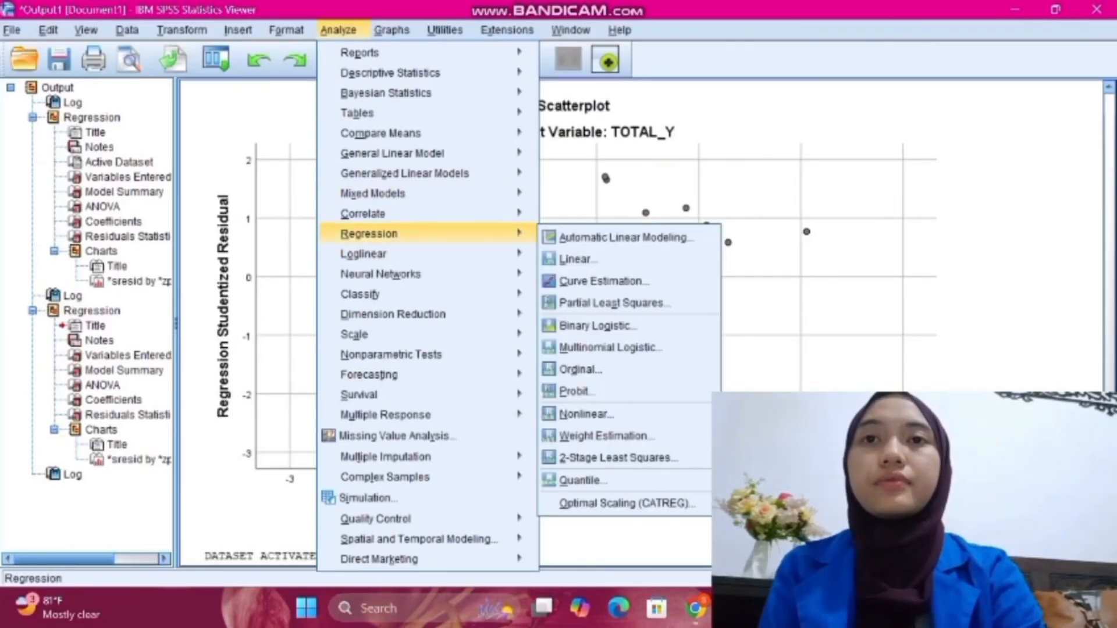
key("Return")
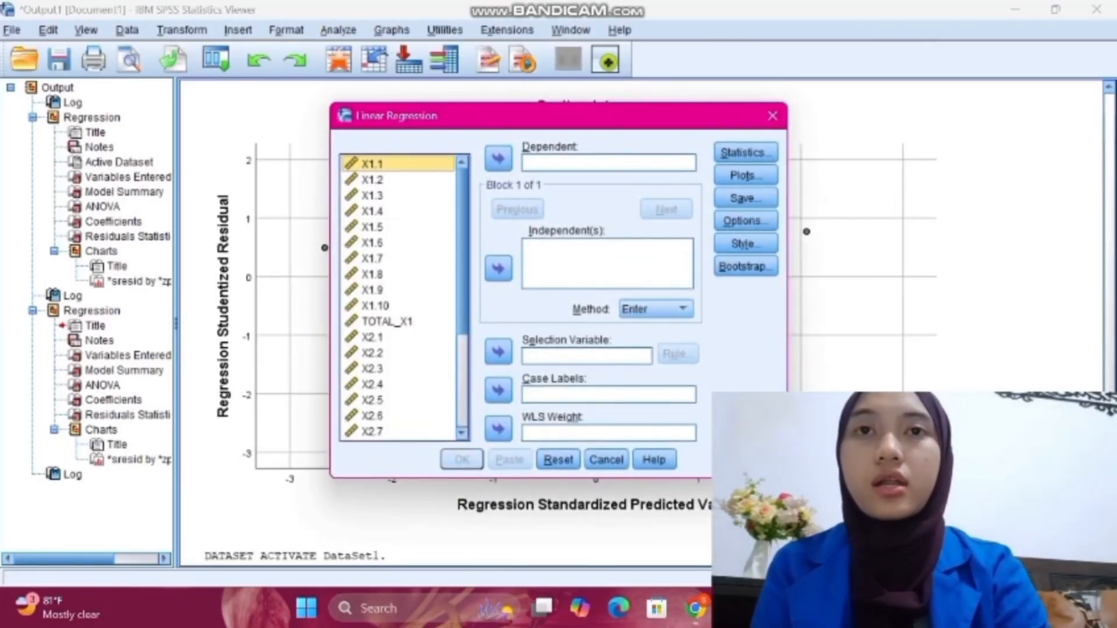
left_click(387, 321)
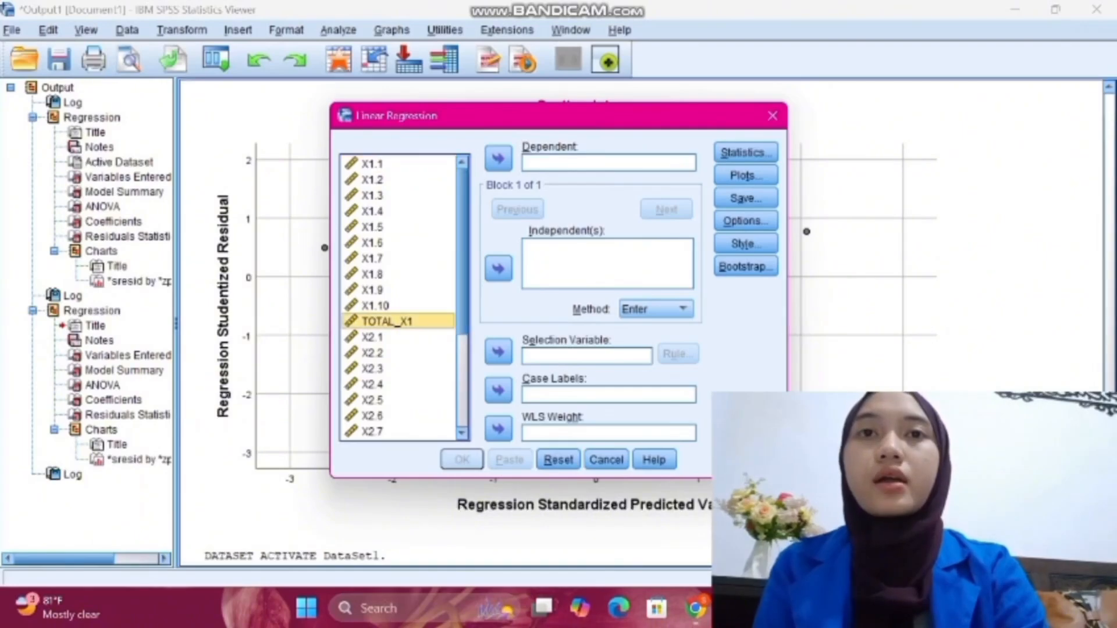
left_click(499, 268)
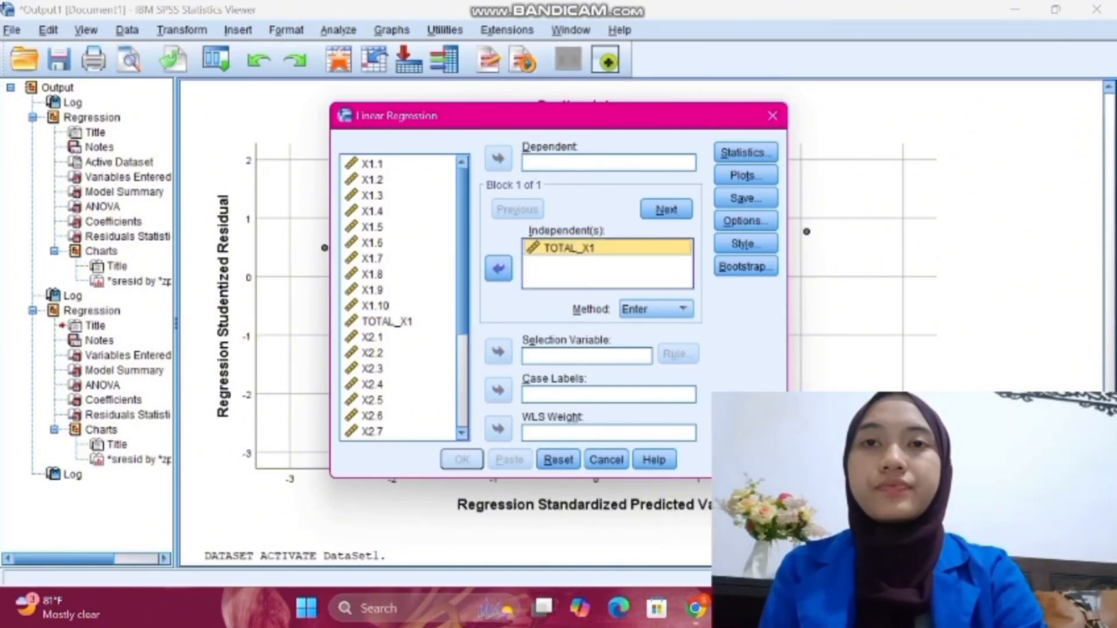
scroll(402, 297, "down", 3)
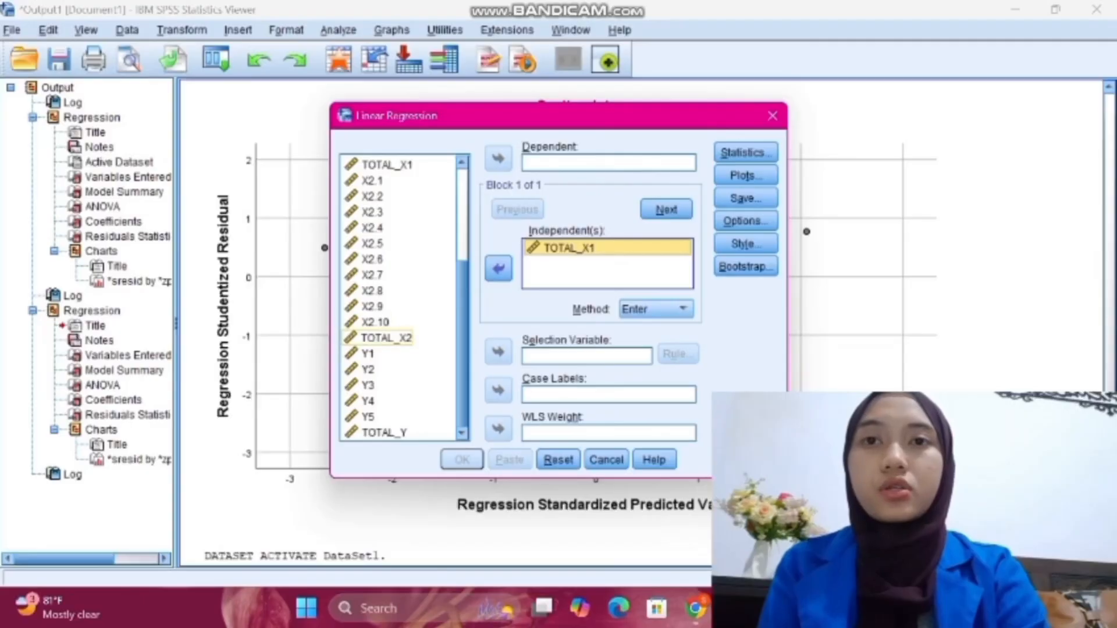
left_click(387, 337)
left_click(498, 268)
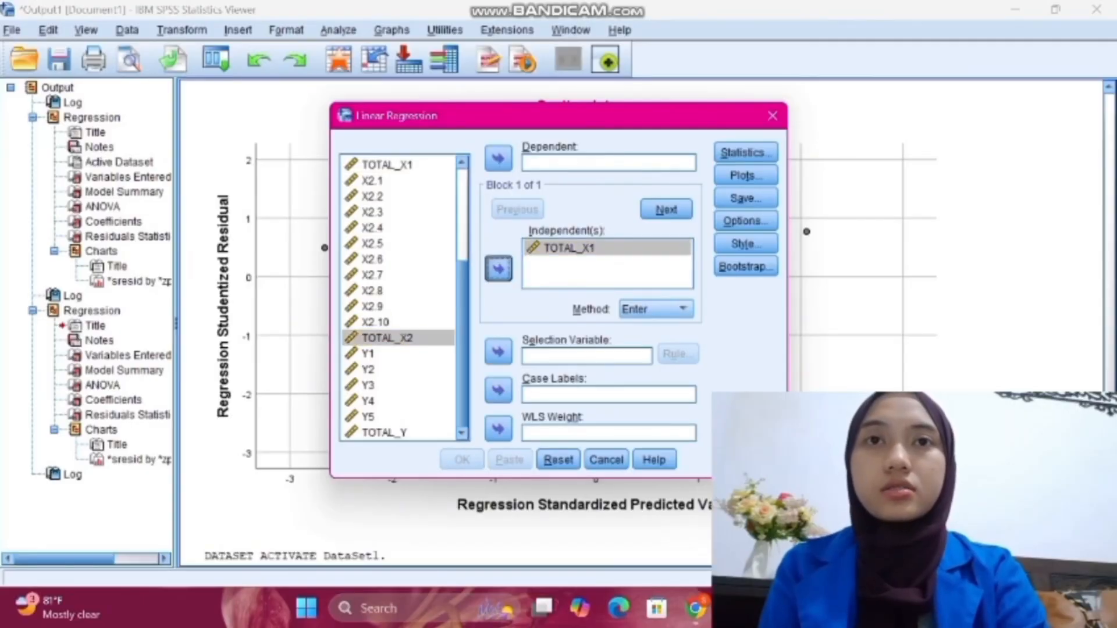
left_click(384, 432)
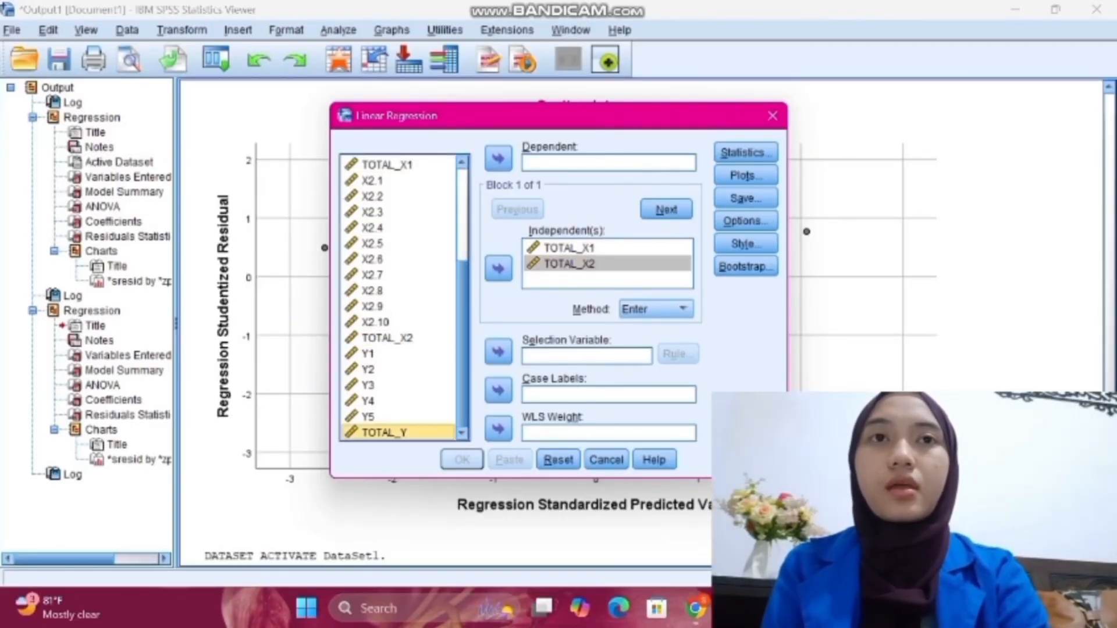
left_click(498, 158)
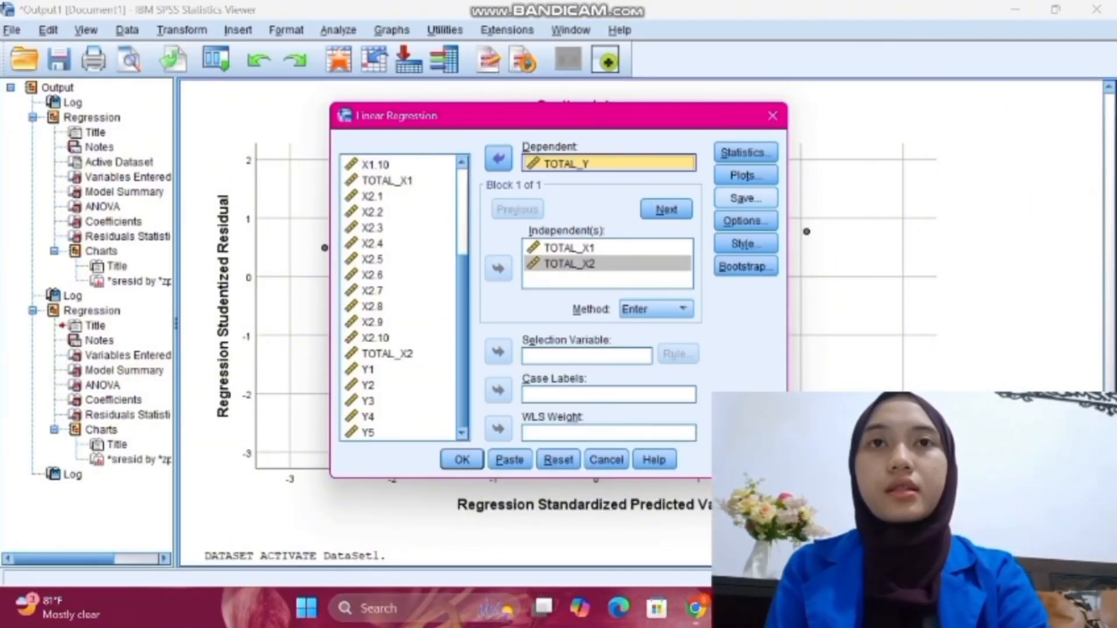
Choose to save the unstandardized residuals as a new variable and run the regression.
left_click(745, 198)
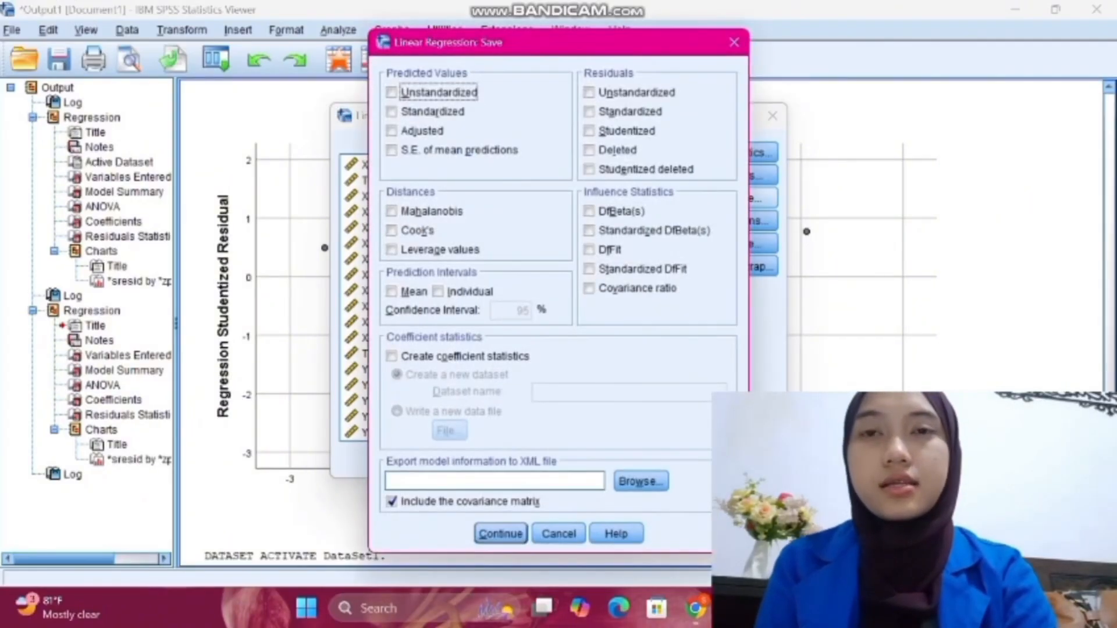
left_click(589, 92)
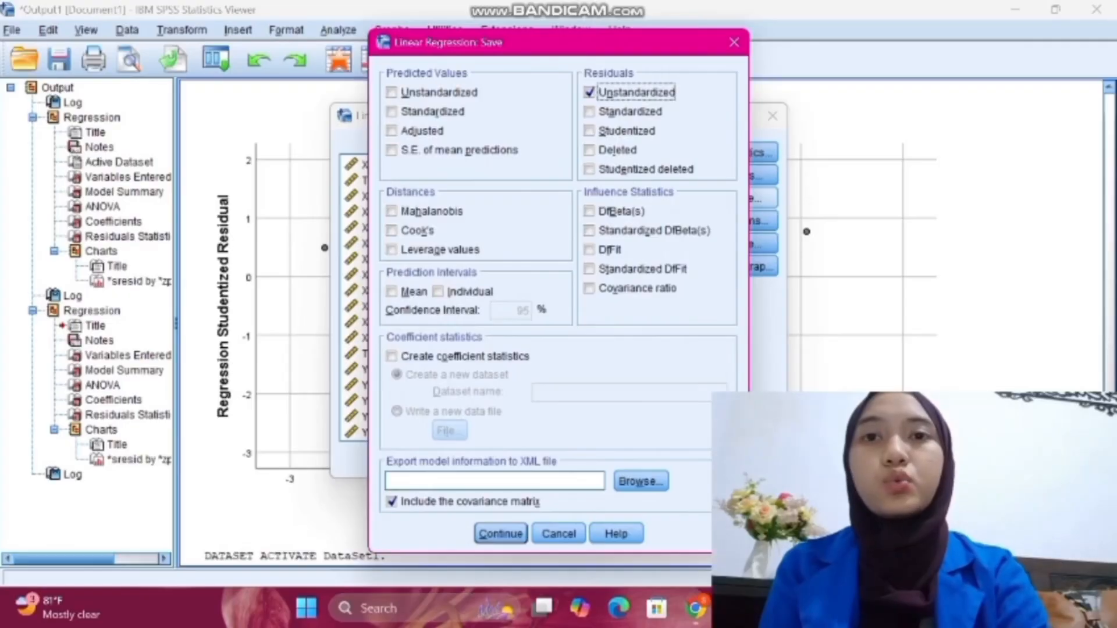
key("Return")
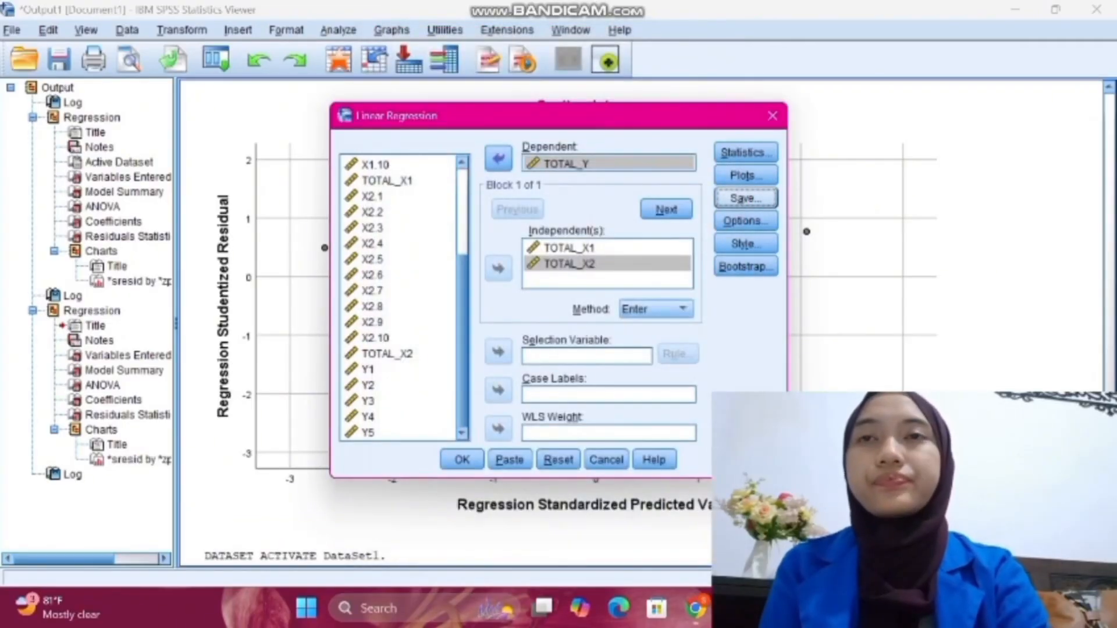
key("Return")
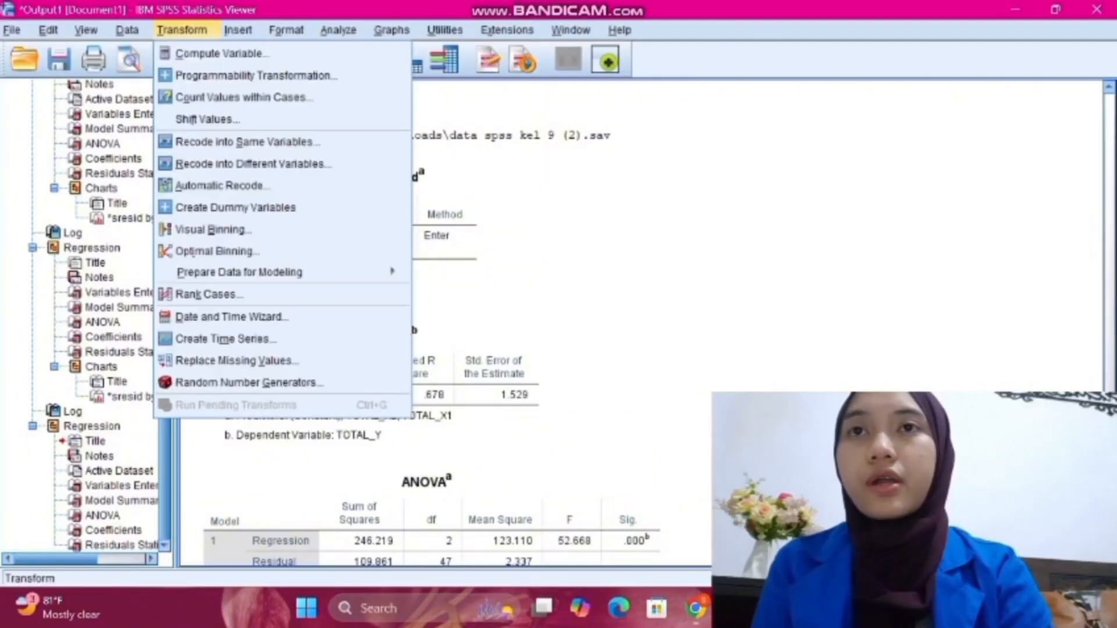
Compute a new variable ABRESID as the absolute value of the saved residuals with the expression ABS(RES_1).
key("alt+t")
key("Return")
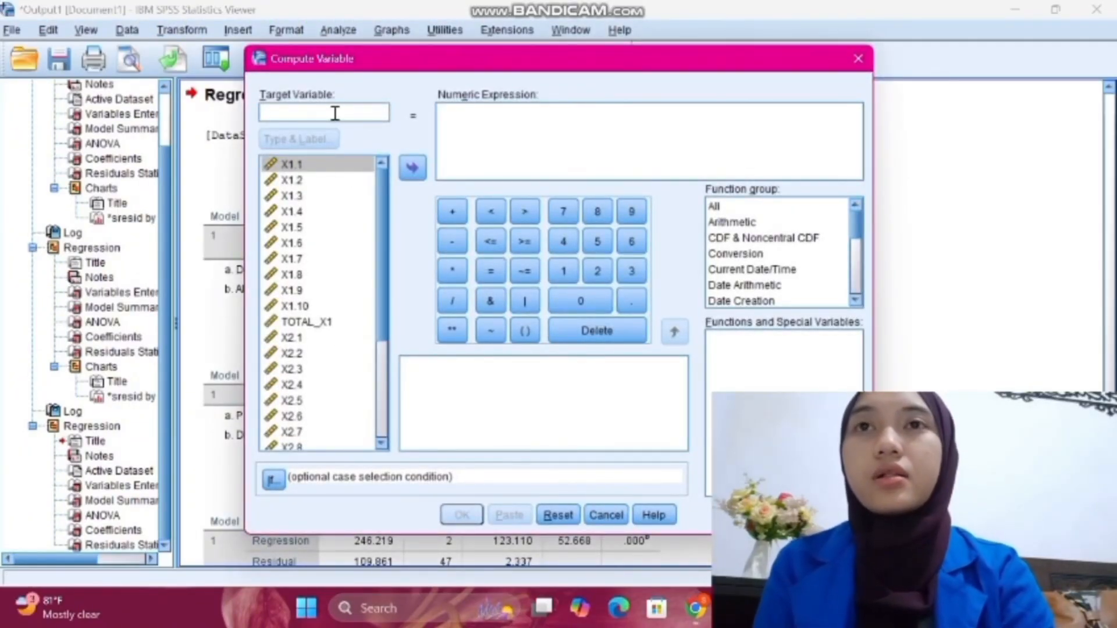
type("ABRESID")
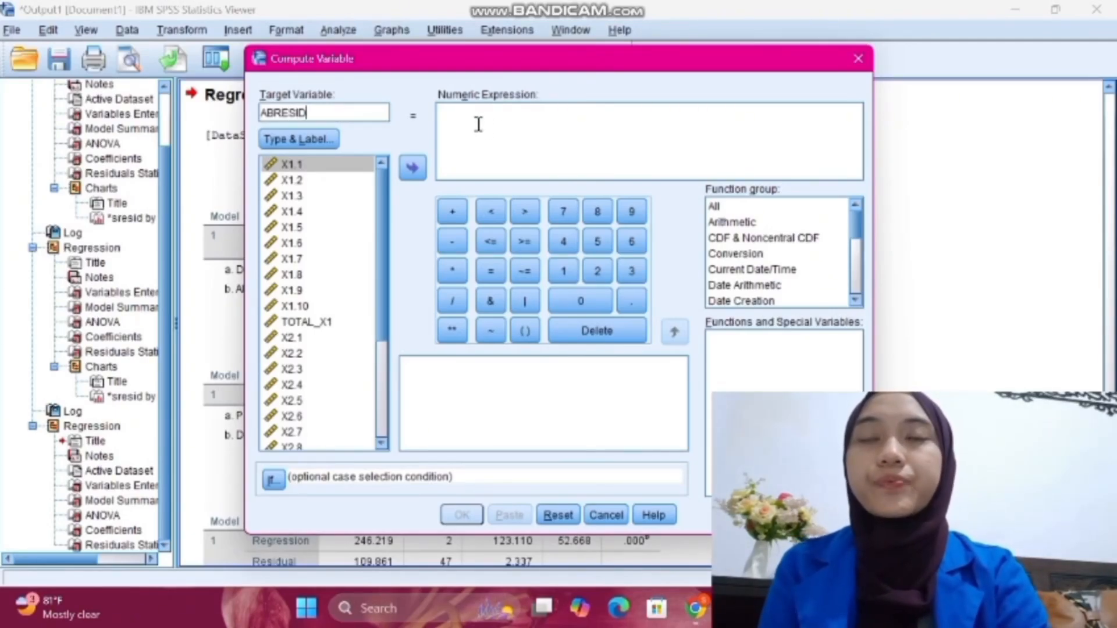
left_click(478, 124)
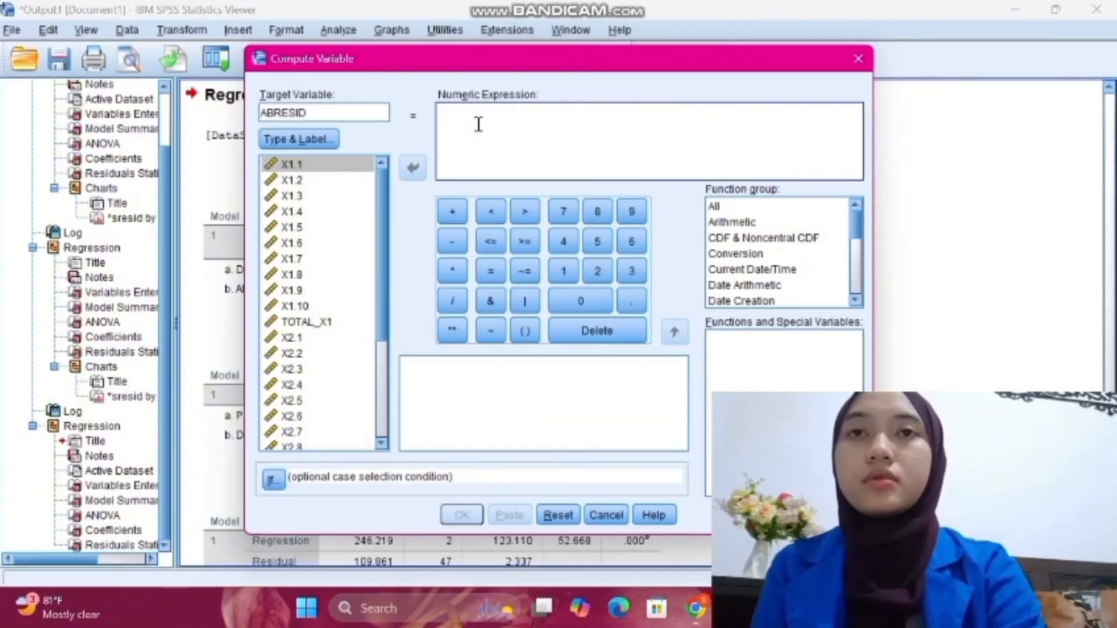
type("ABS(")
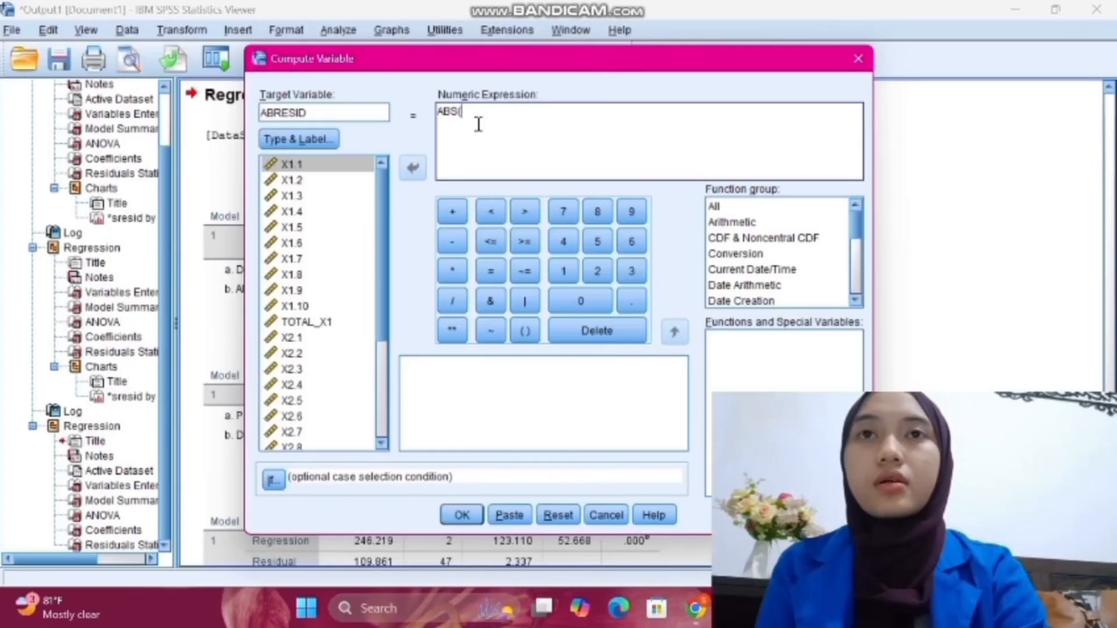
type("RES")
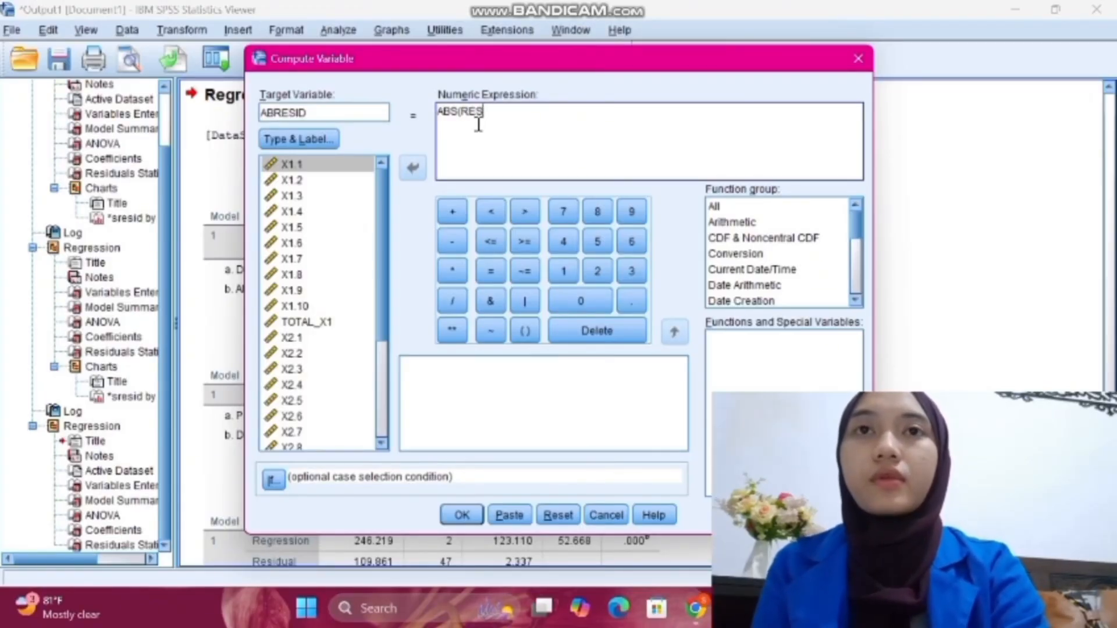
type("_1")
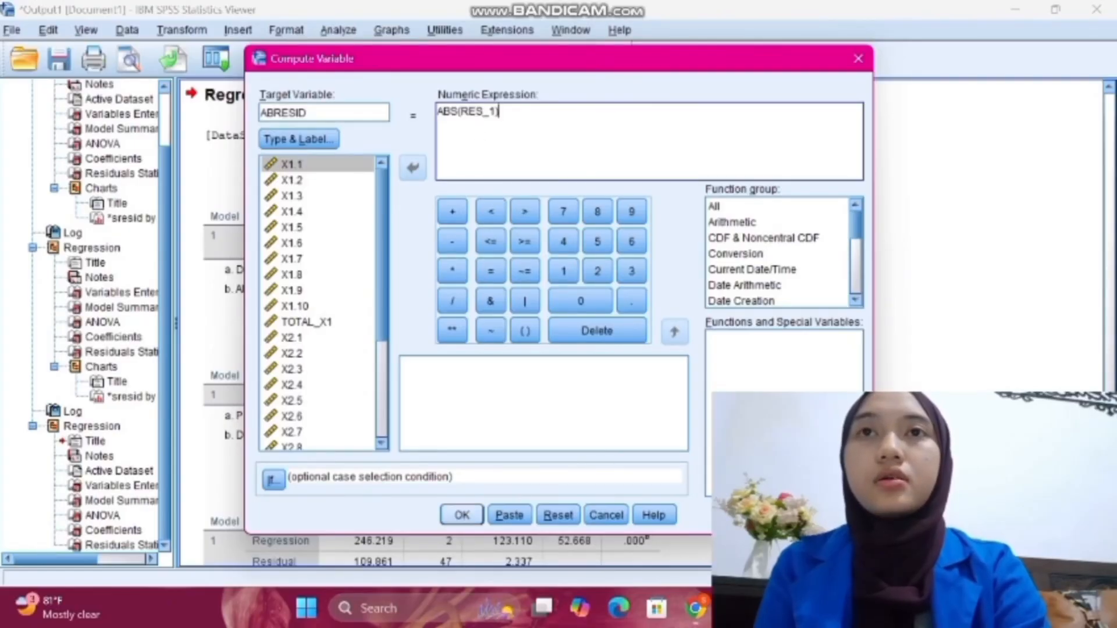
left_click(462, 515)
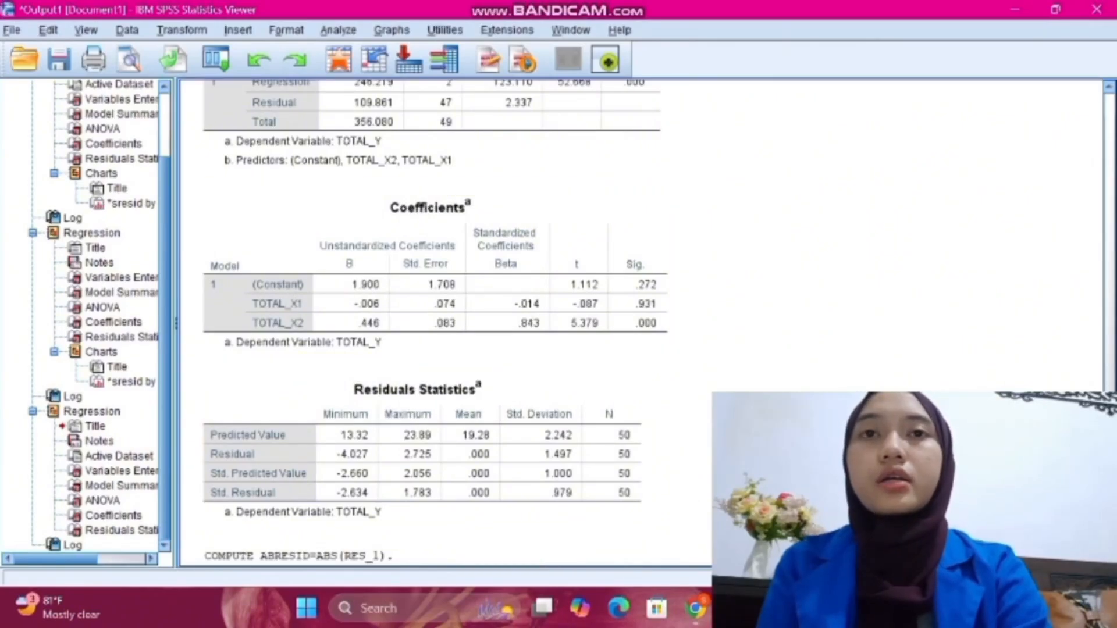
Replace TOTAL_Y with ABRESID as the dependent variable of the linear regression on TOTAL_X1 and TOTAL_X2, and run it.
left_click(338, 30)
mouse_move(369, 234)
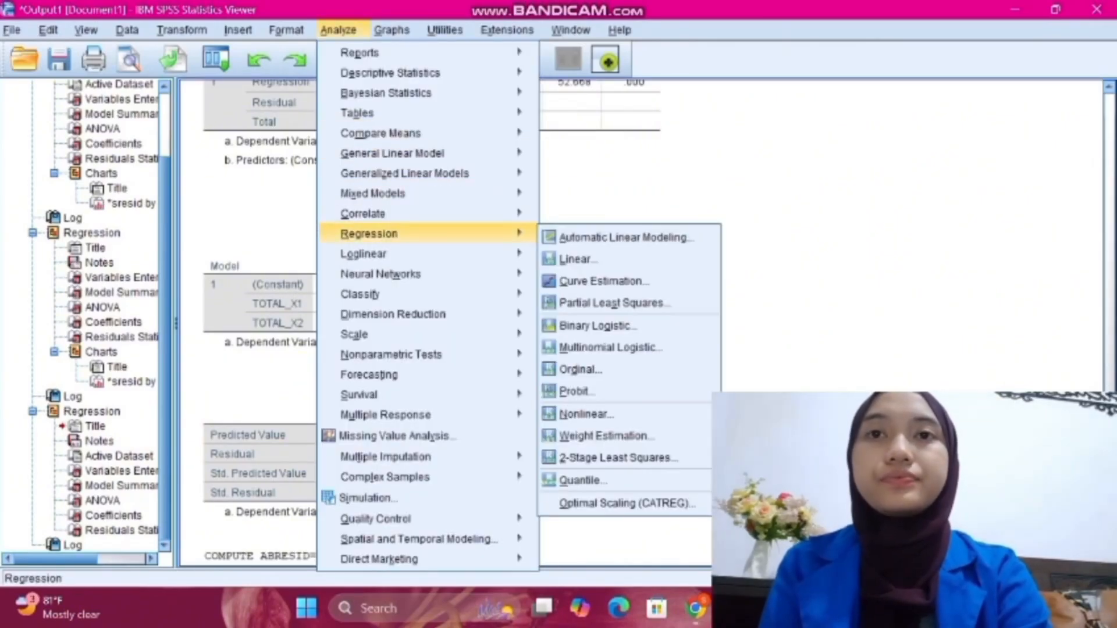
left_click(575, 259)
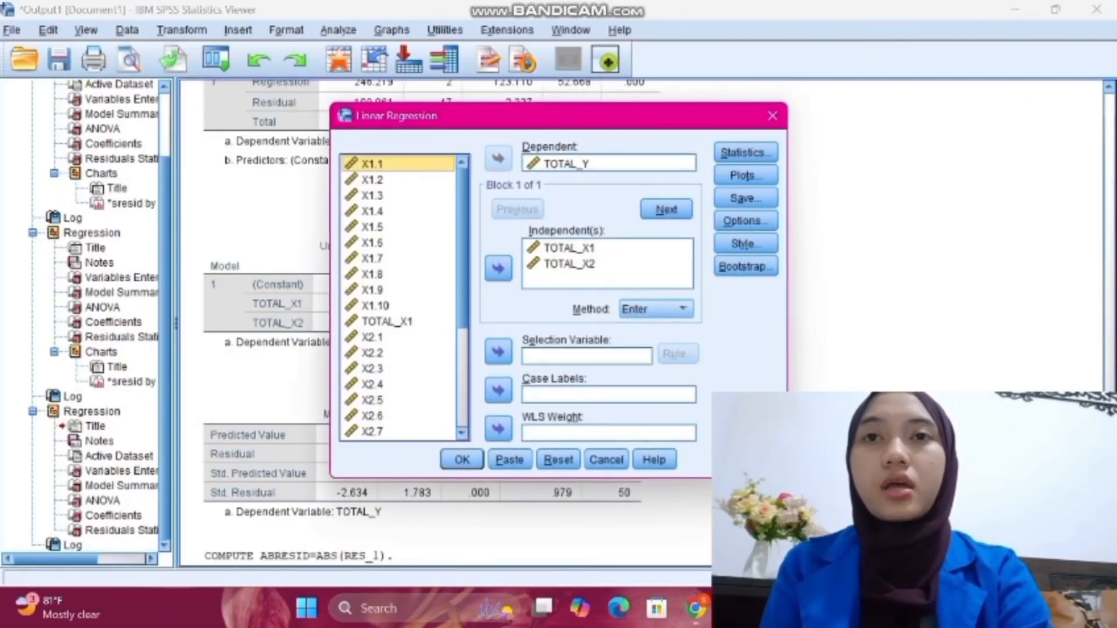
left_click(605, 164)
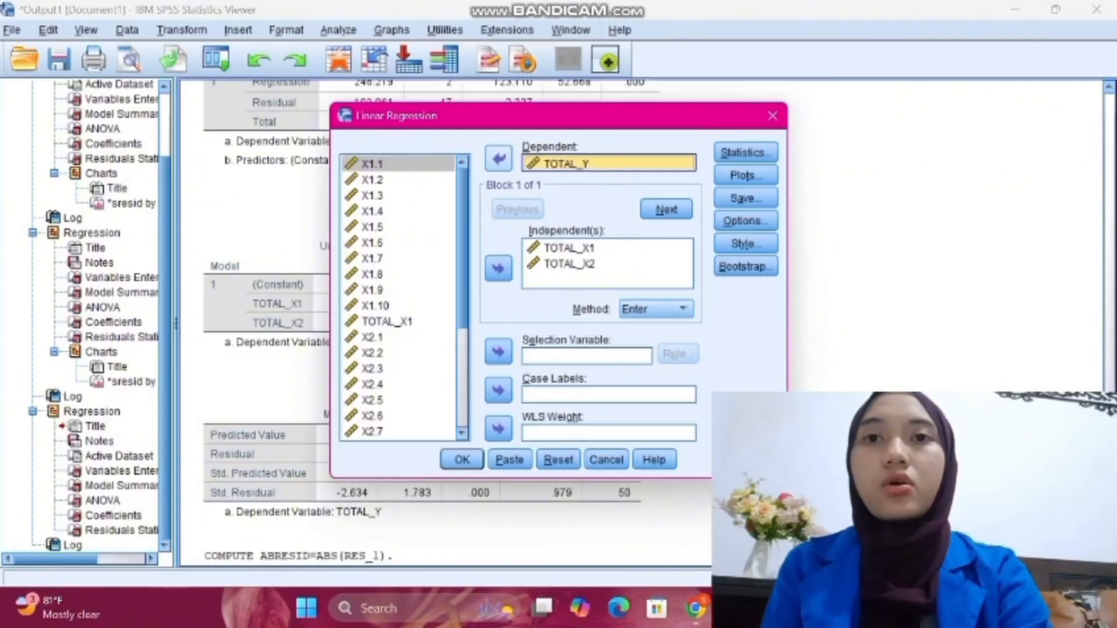
left_click(499, 159)
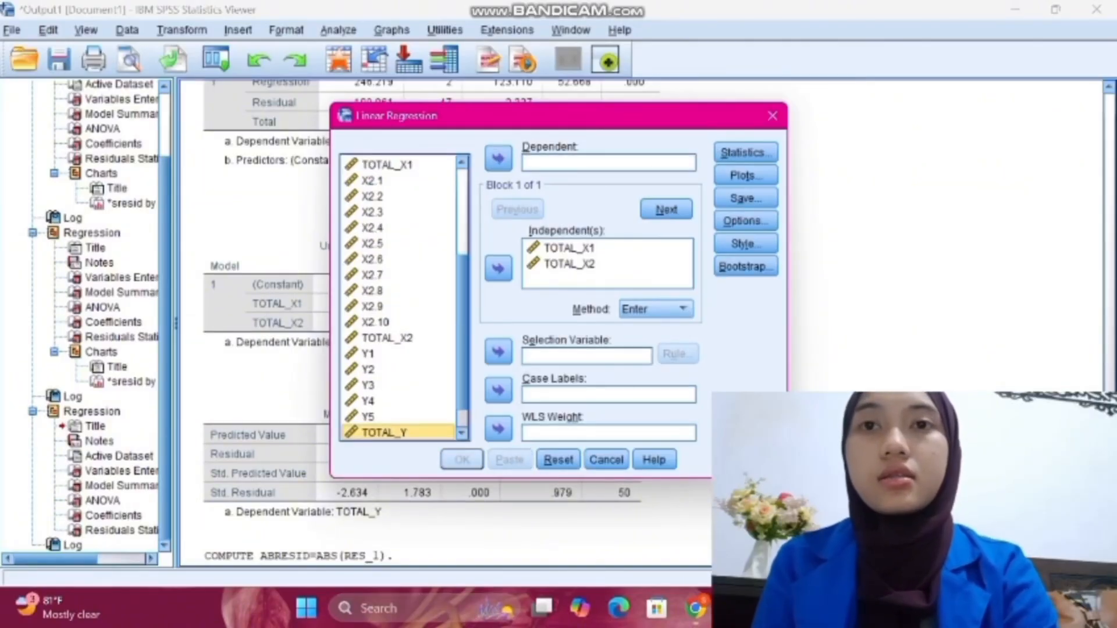
scroll(386, 306, "down", 1)
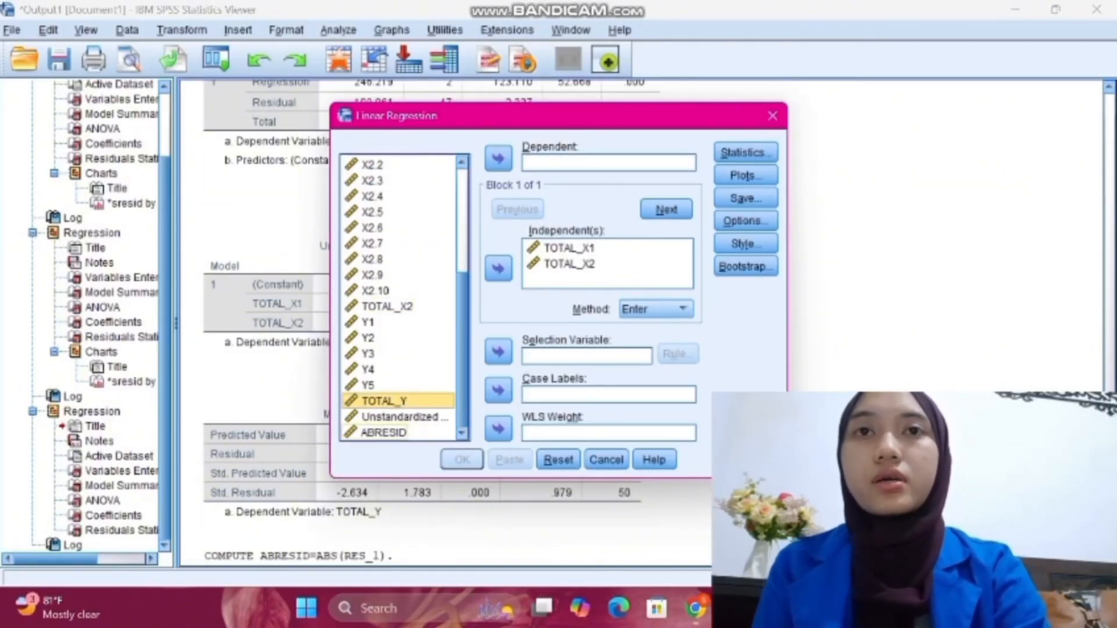
left_click(384, 432)
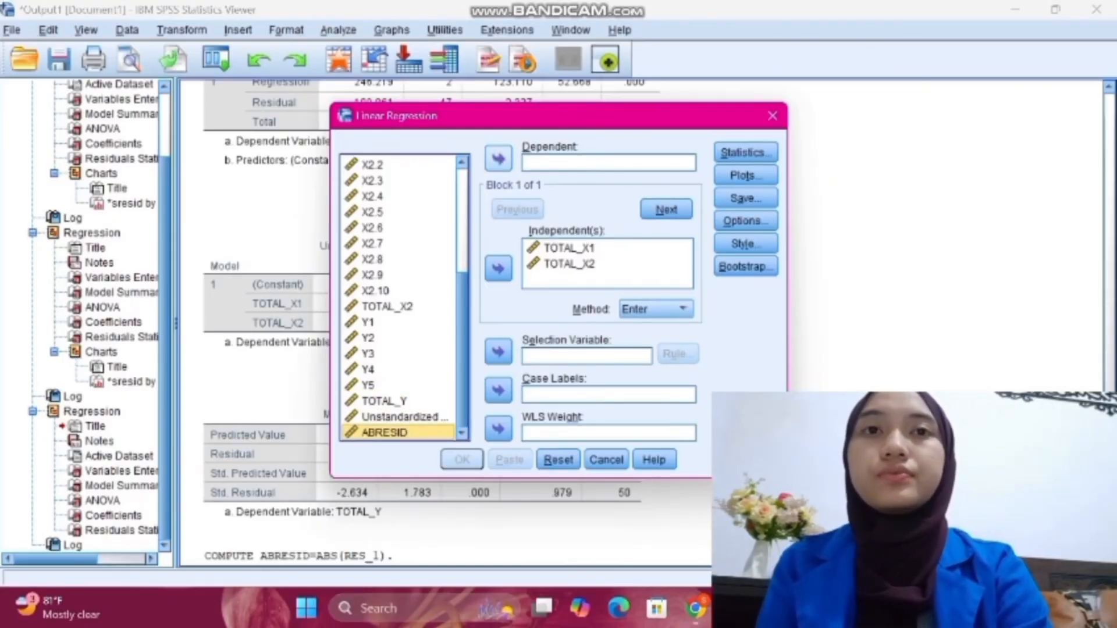
left_click(498, 158)
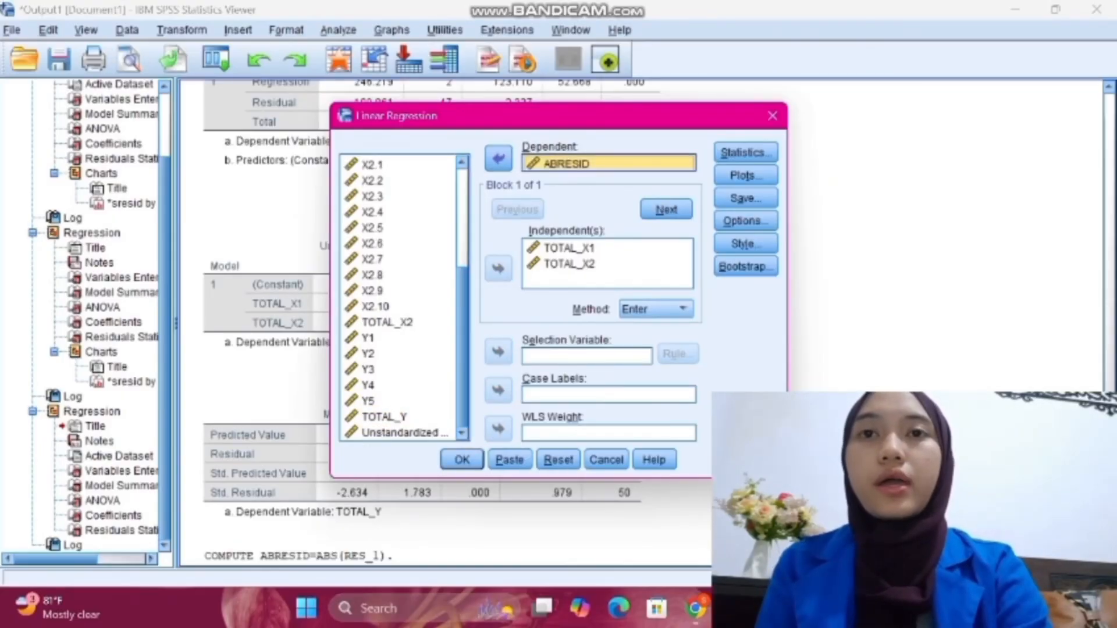
left_click(462, 459)
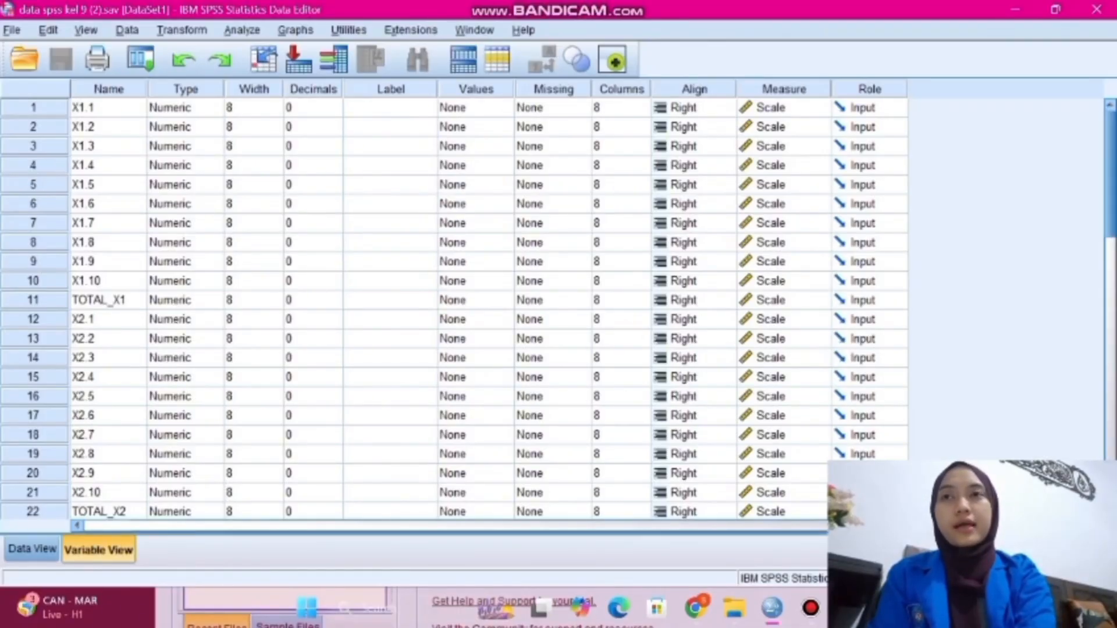
Set up a linear regression with TOTAL_X1 and TOTAL_X2 as independent variables and TOTAL_Y as the dependent variable.
left_click(242, 30)
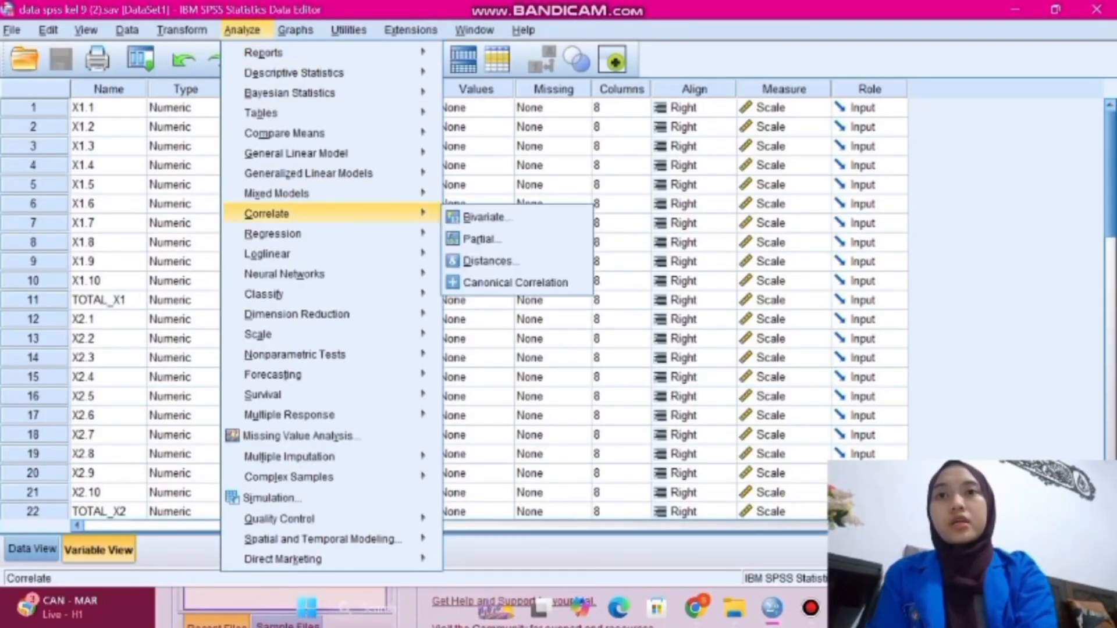
mouse_move(325, 234)
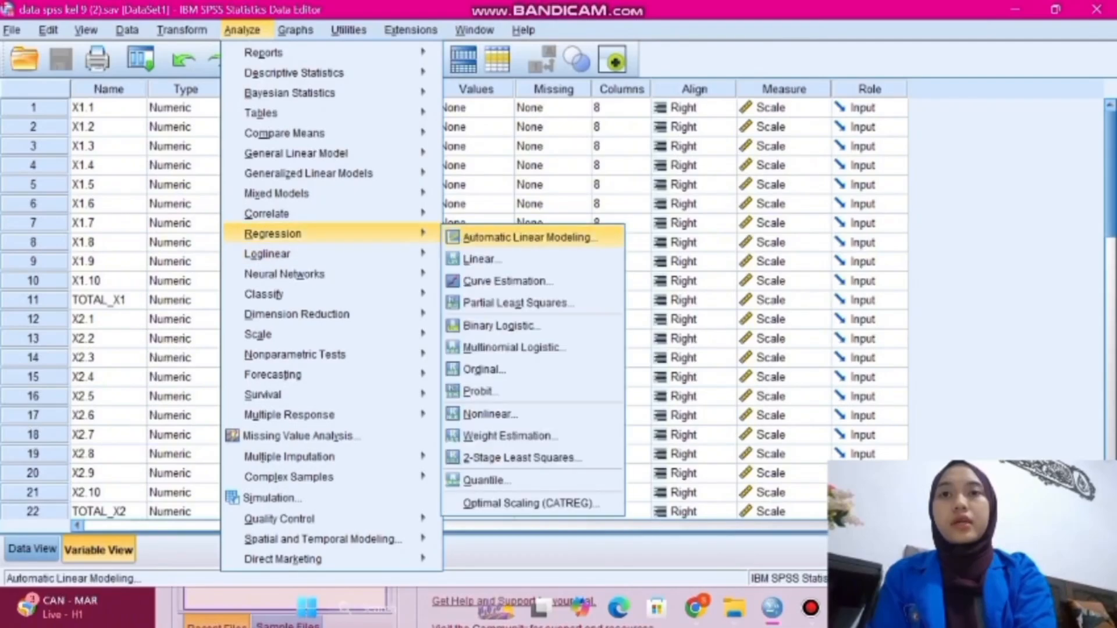
left_click(482, 259)
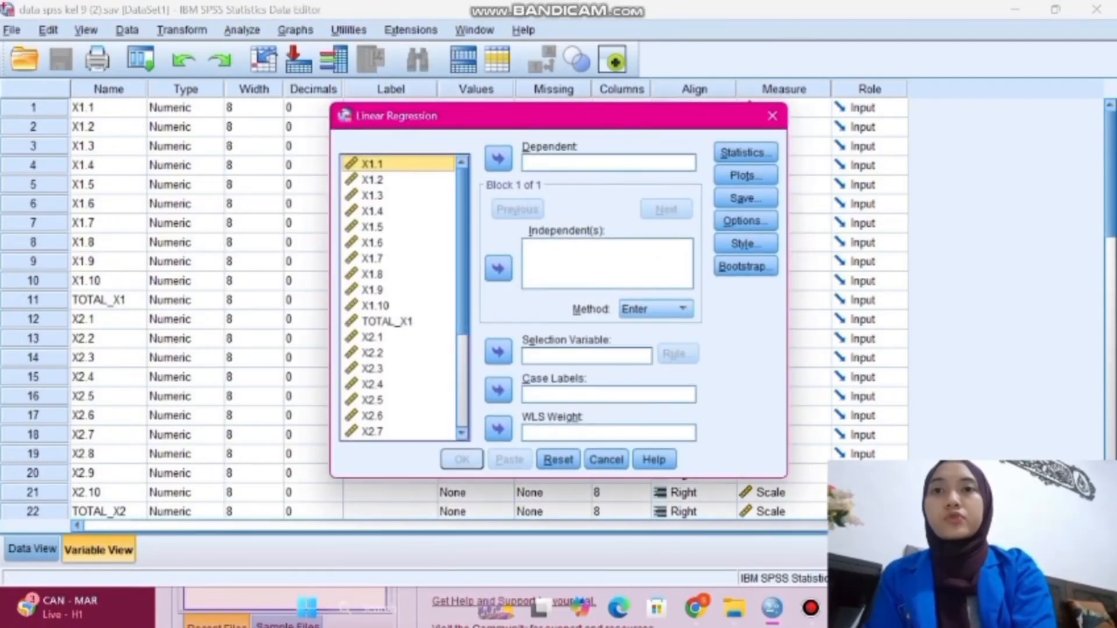
left_click(387, 321)
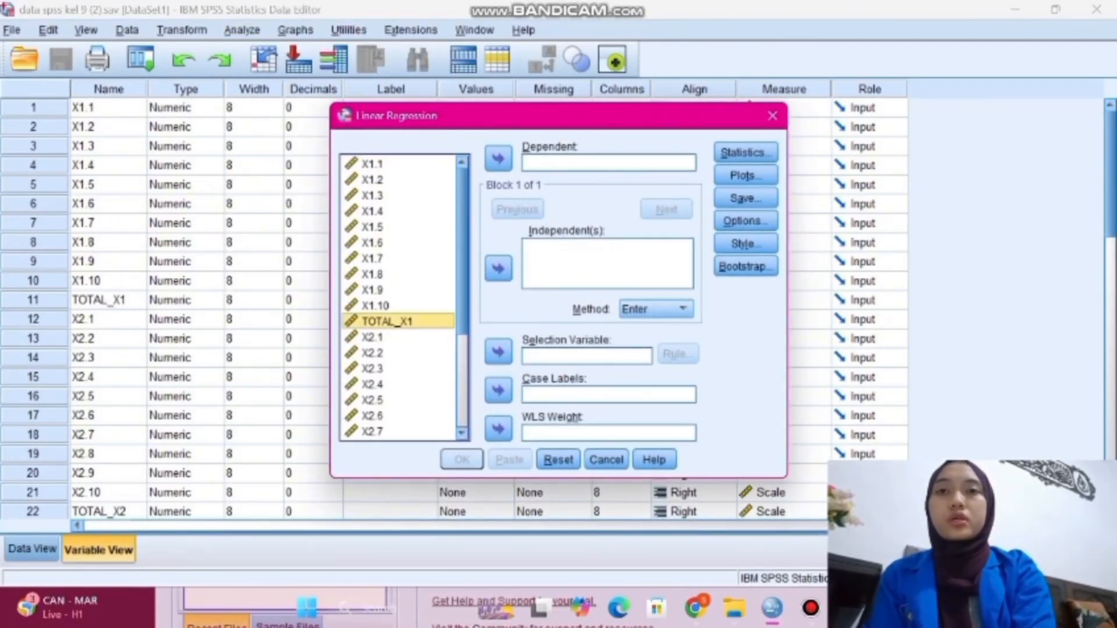
left_click(498, 268)
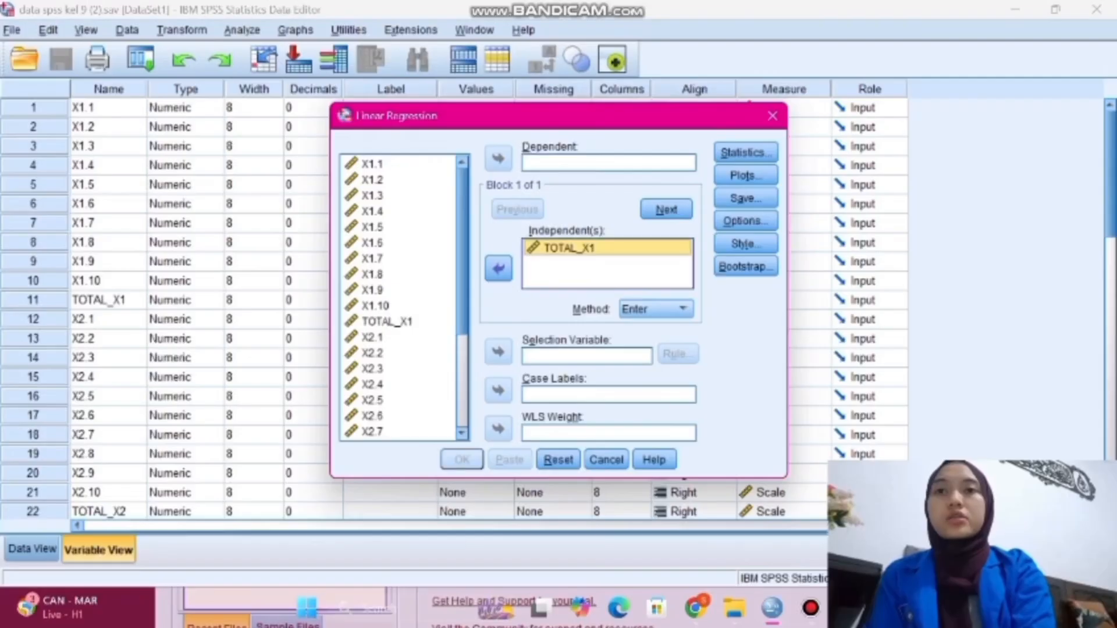
scroll(402, 297, "down", 3)
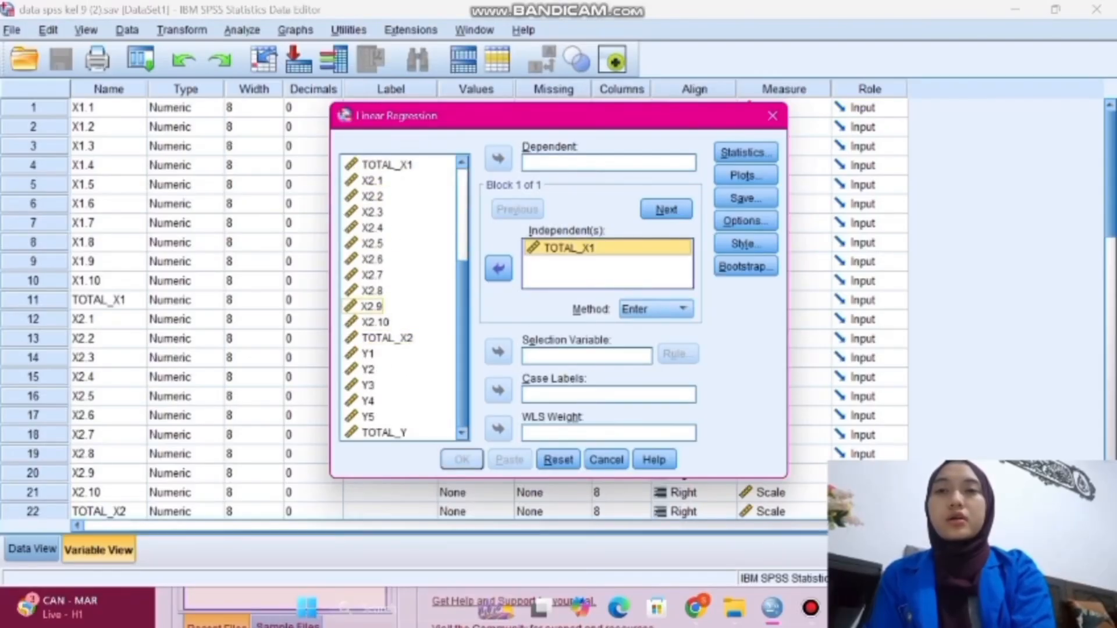
left_click(387, 338)
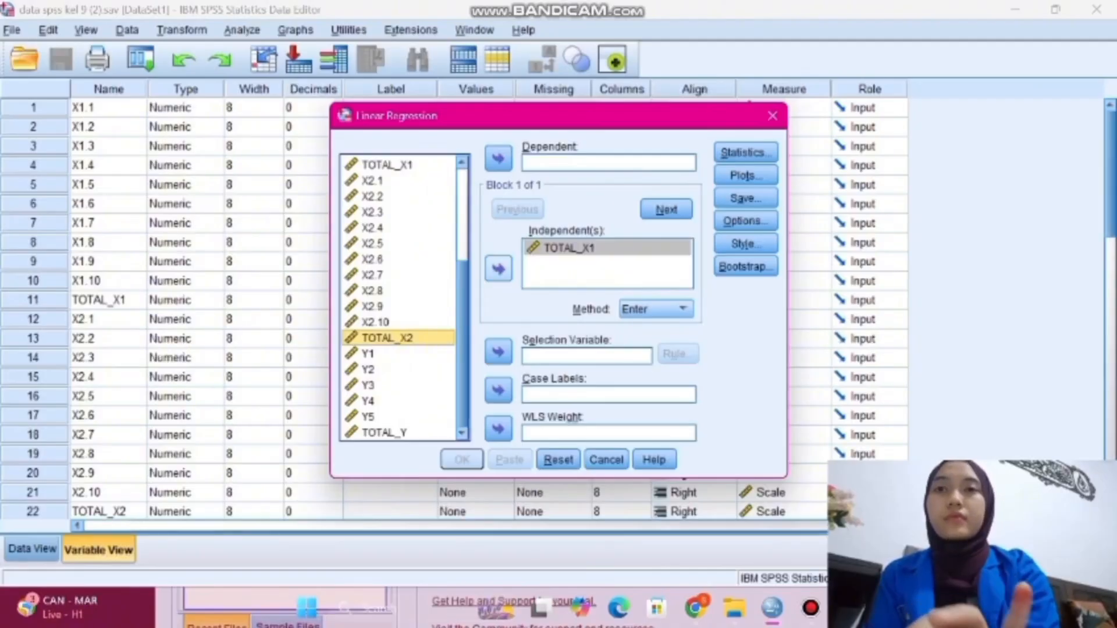
left_click(498, 269)
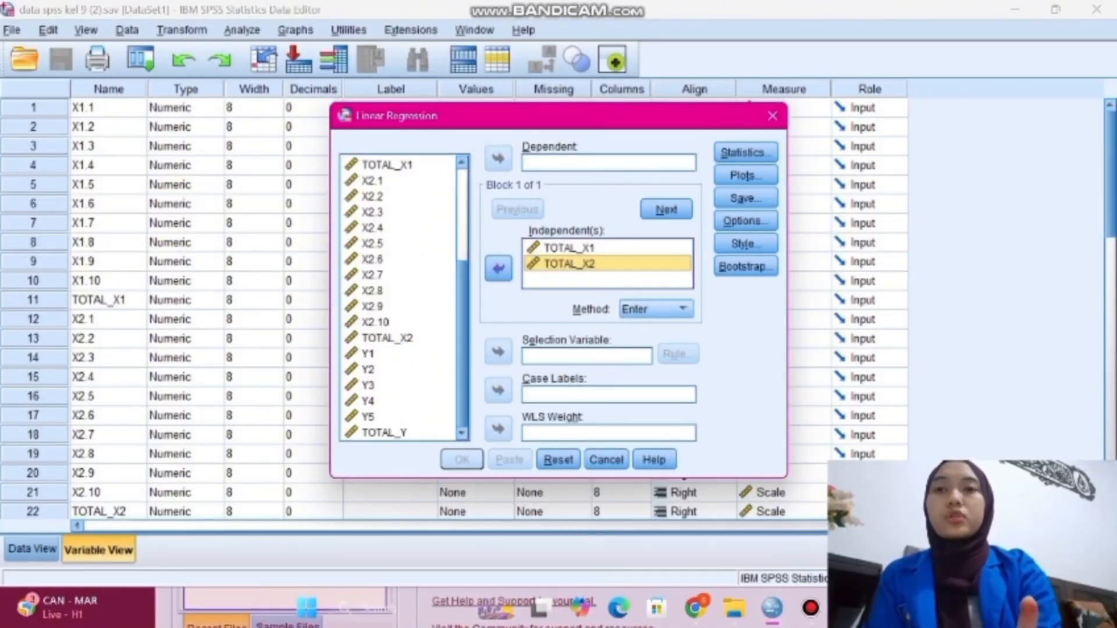
left_click(384, 432)
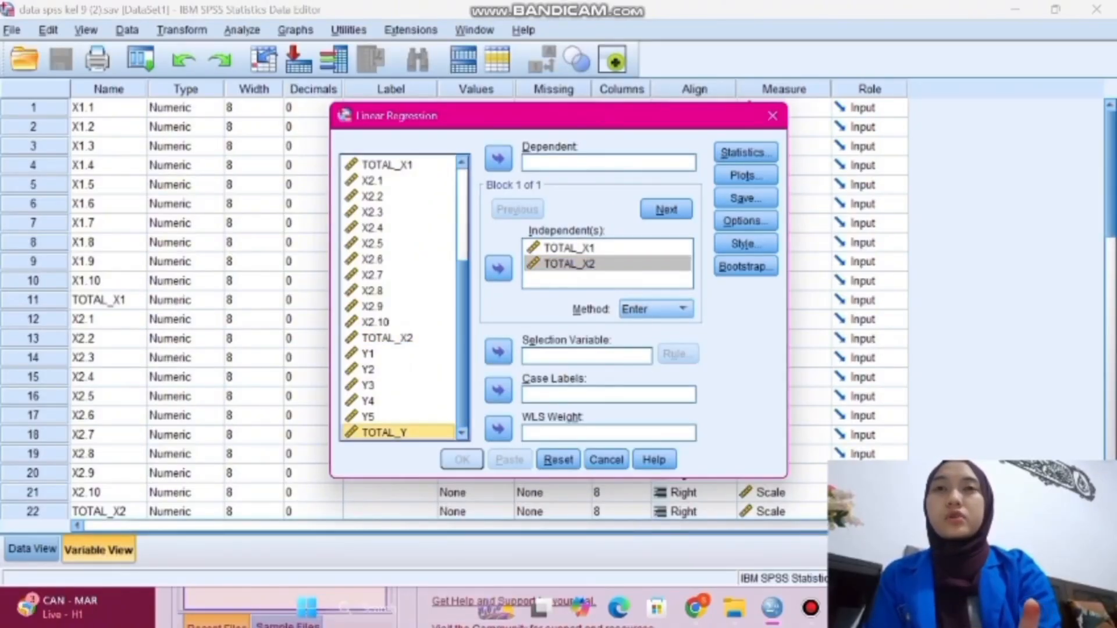
left_click(498, 158)
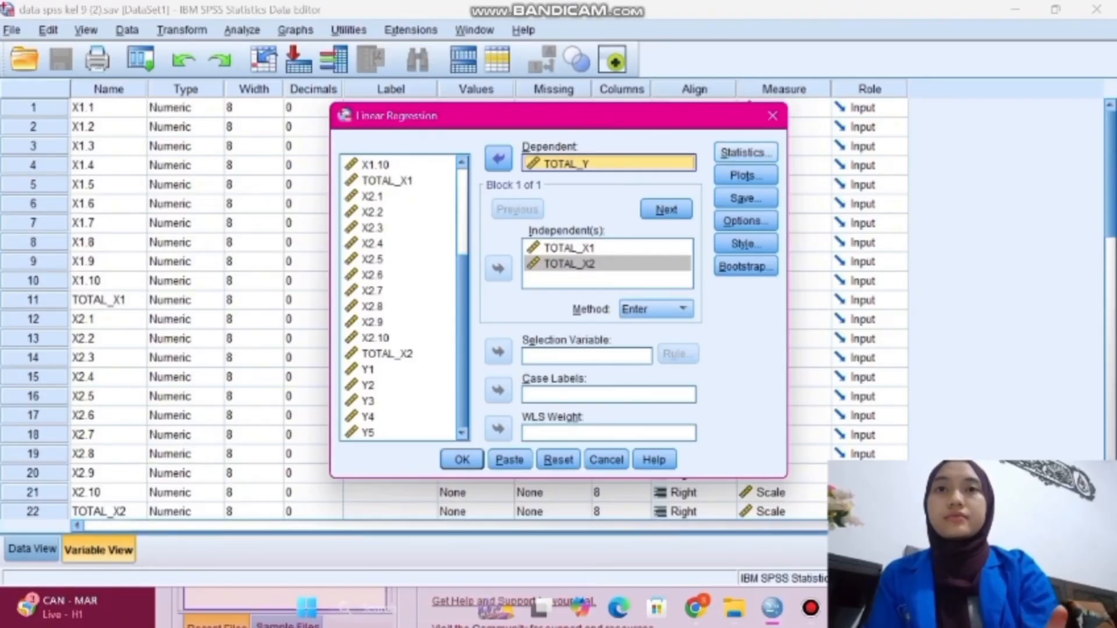
Add part and partial correlations and collinearity diagnostics to the regression statistics and run the regression.
left_click(745, 153)
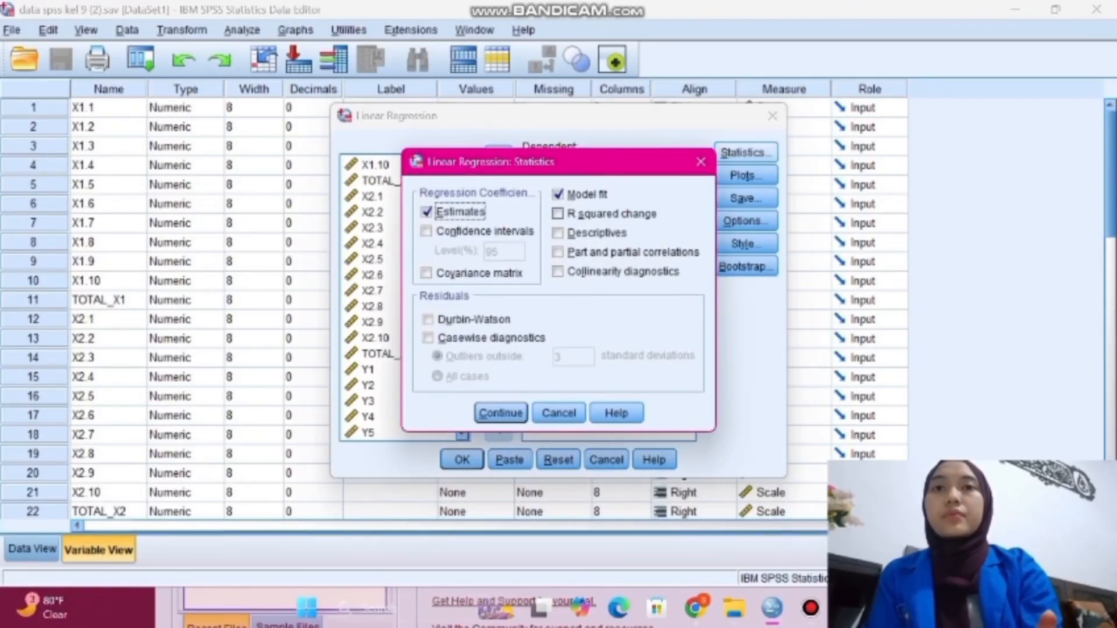
left_click(559, 252)
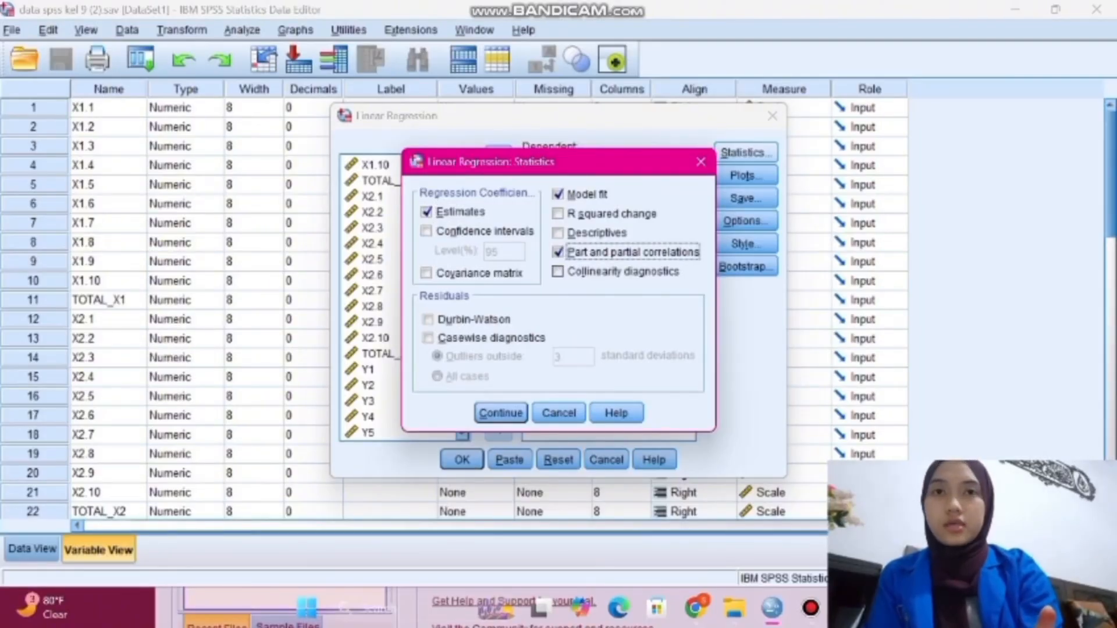
left_click(557, 271)
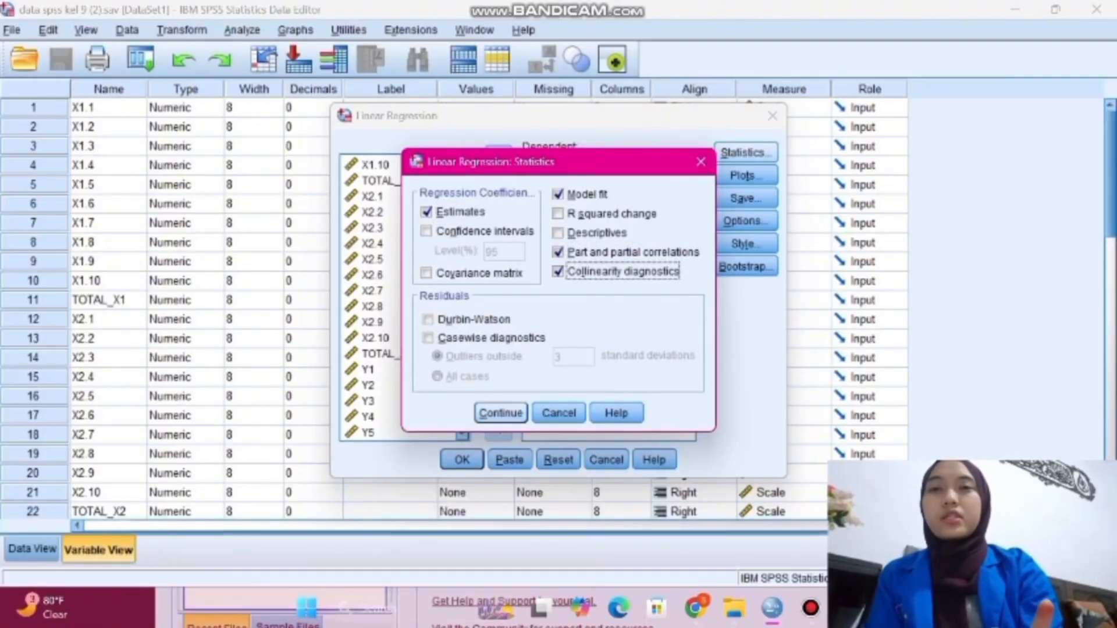
left_click(501, 413)
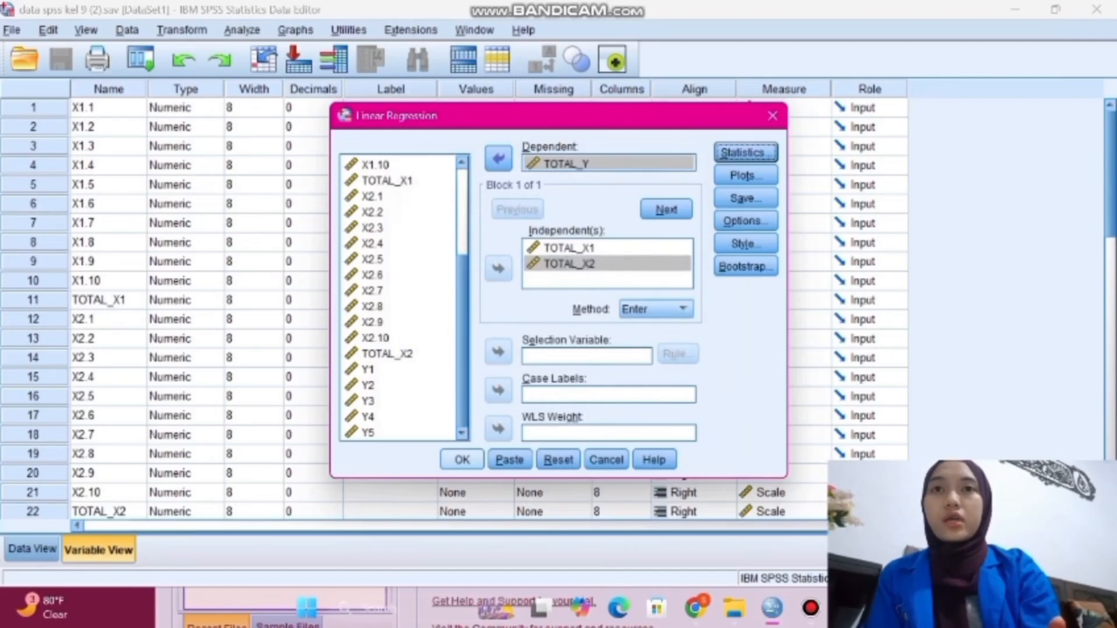
left_click(462, 460)
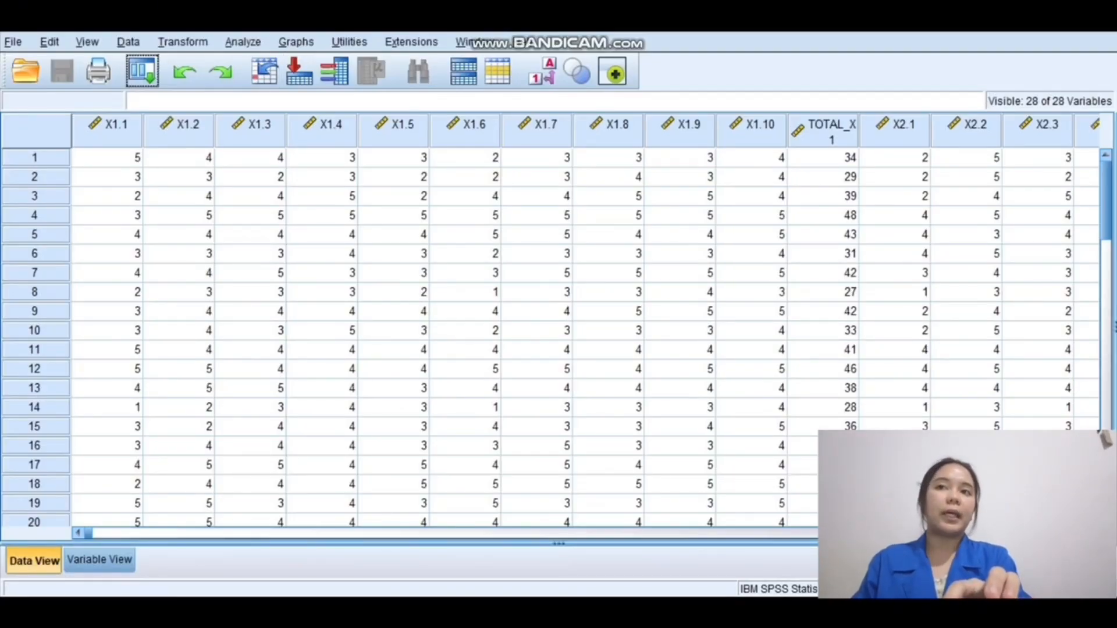
Run a linear regression of TOTAL_Y on TOTAL_X1 and TOTAL_X2 using the Enter method for the t test.
left_click(243, 41)
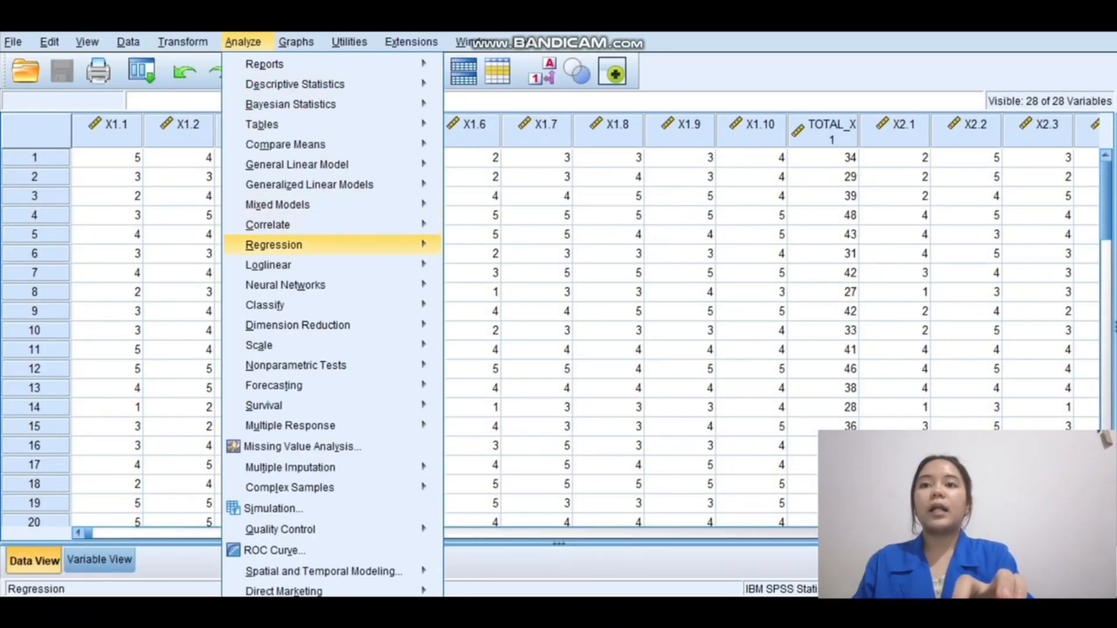
mouse_move(274, 244)
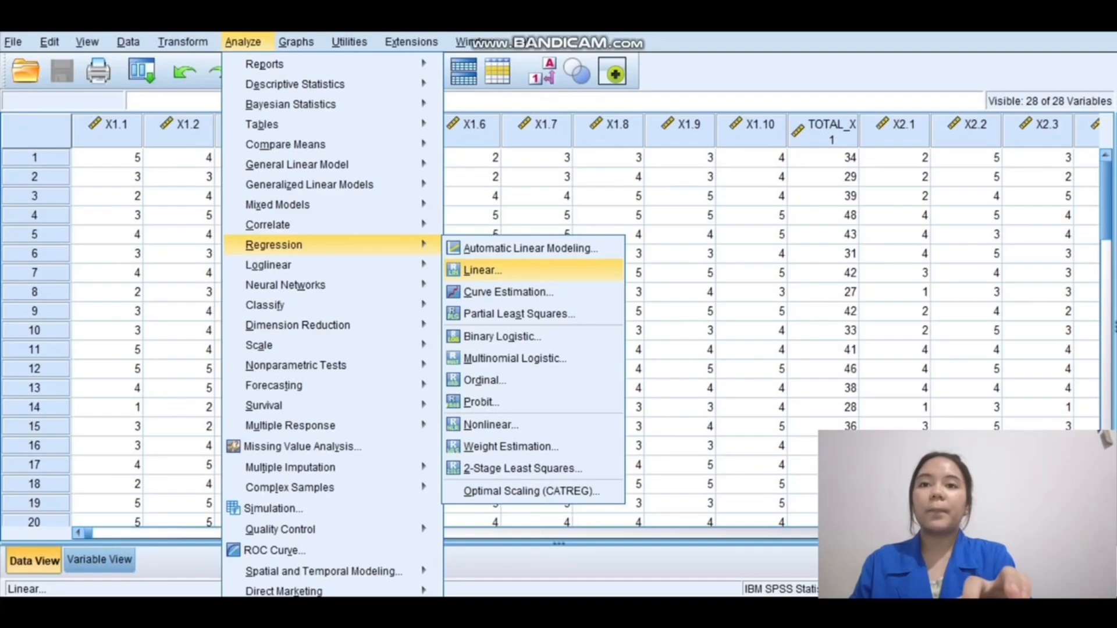
left_click(483, 270)
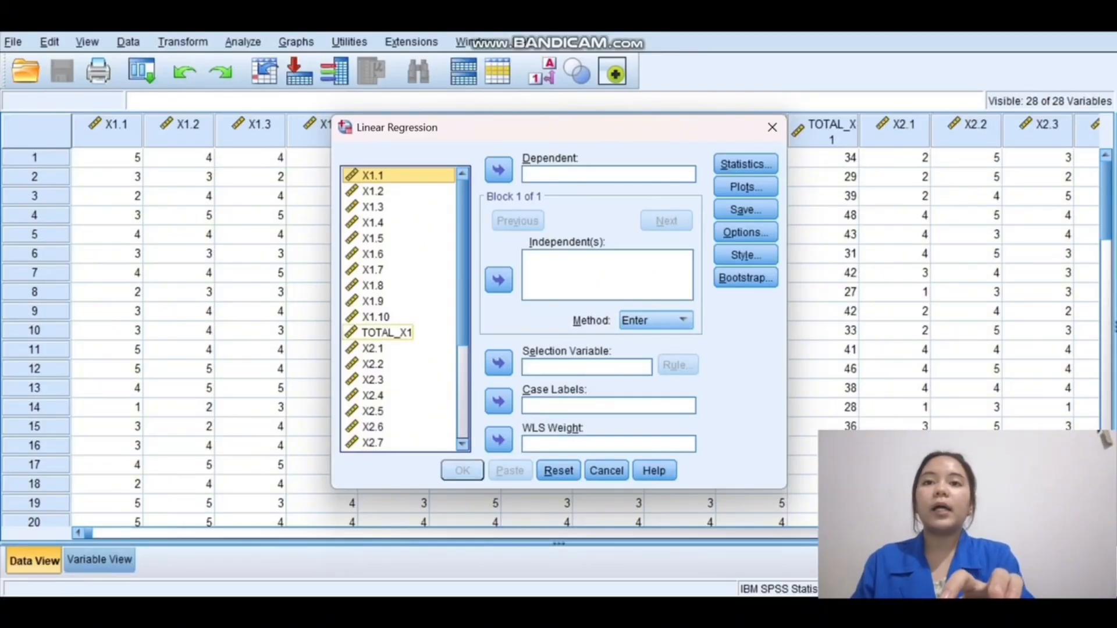
left_click(387, 332)
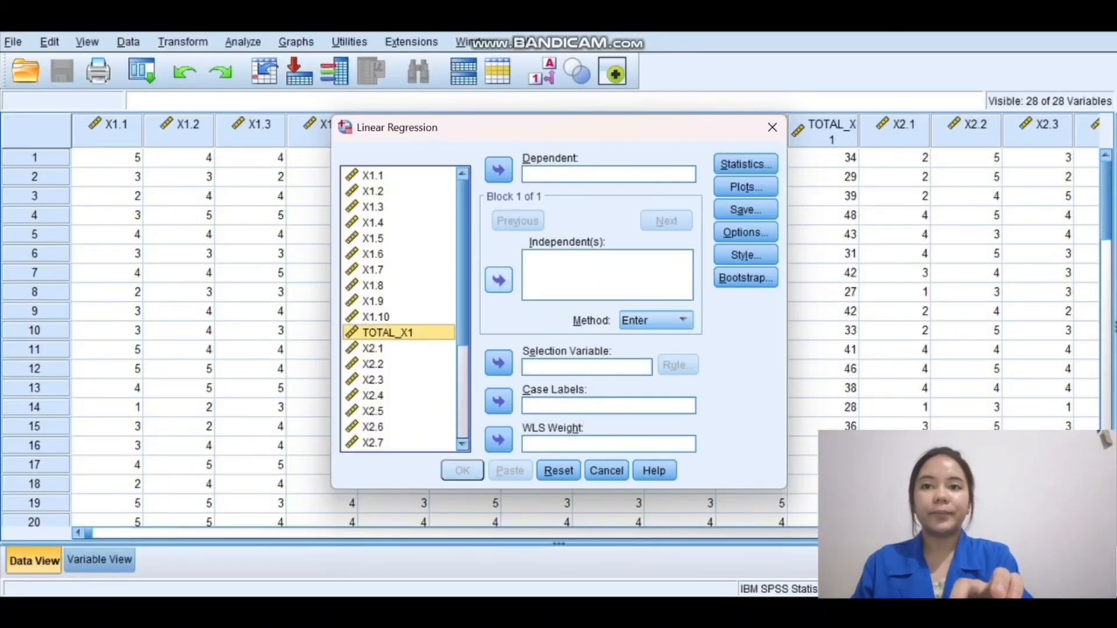
left_click(499, 280)
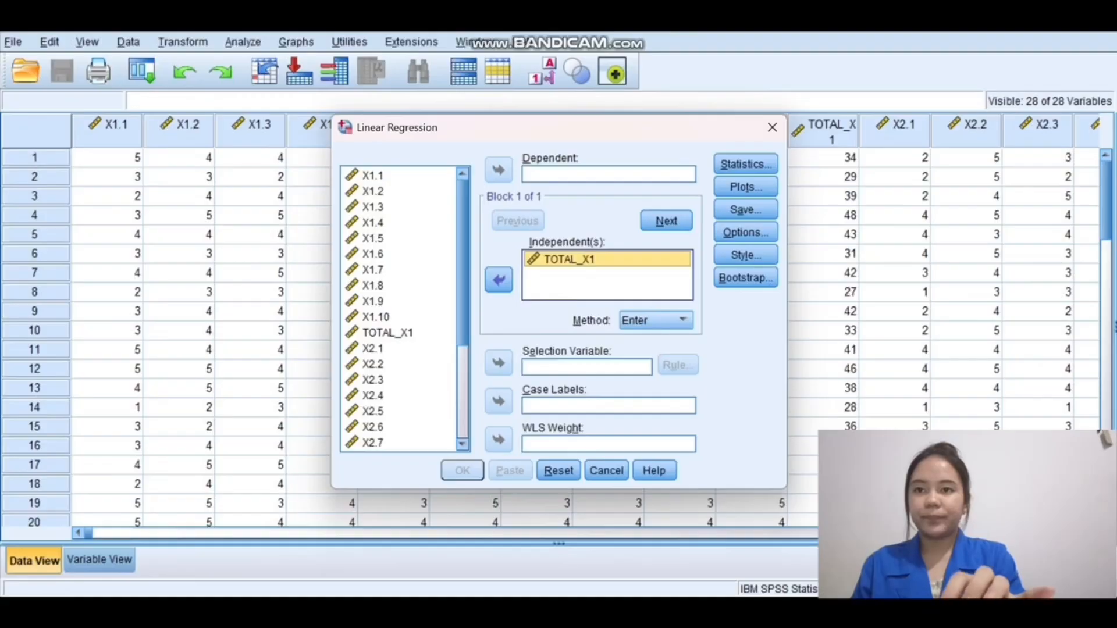
scroll(407, 309, "down", 4)
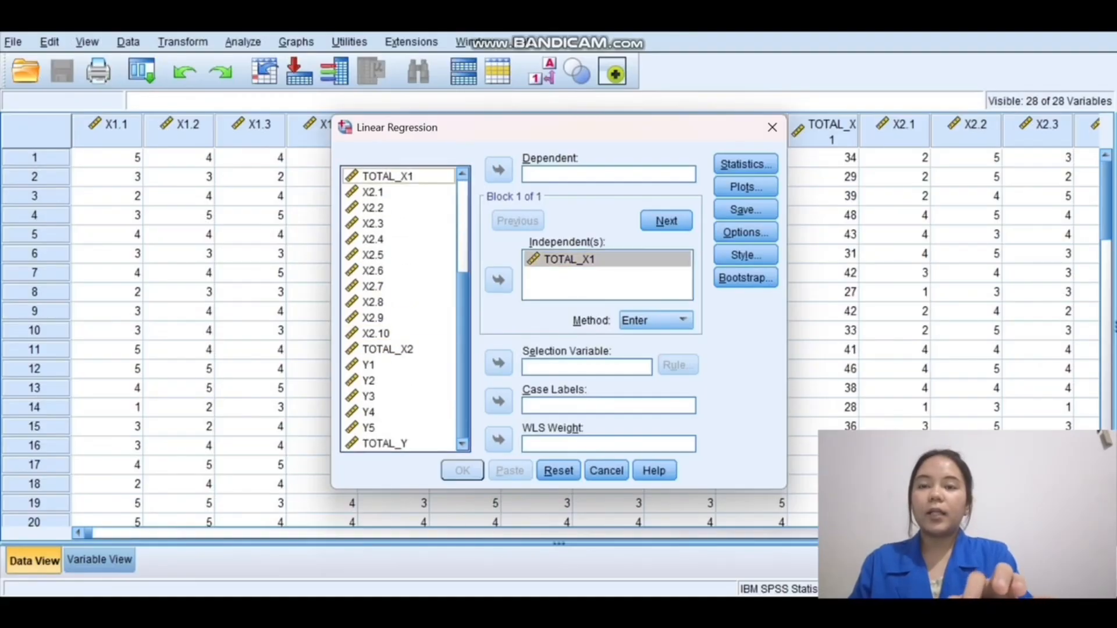
left_click(387, 349)
left_click(499, 280)
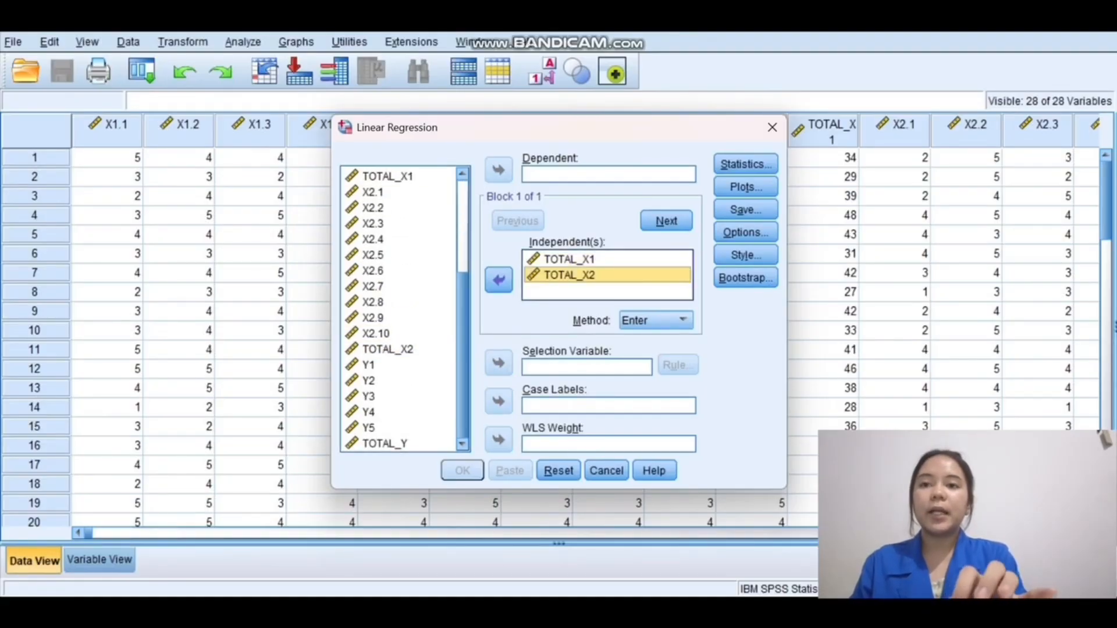
left_click(385, 443)
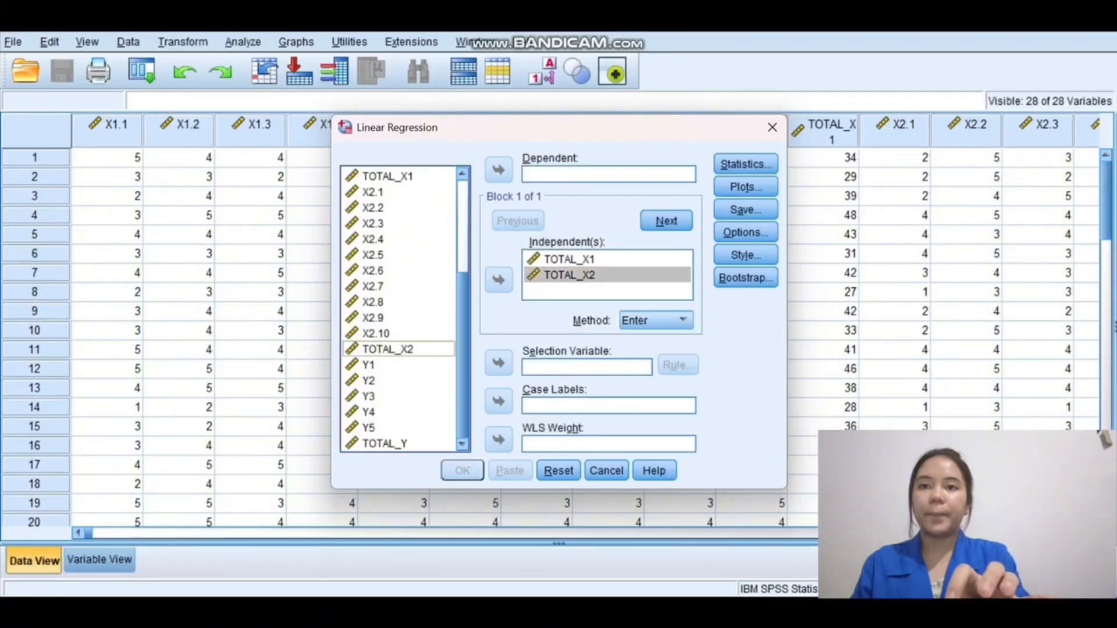
left_click(498, 170)
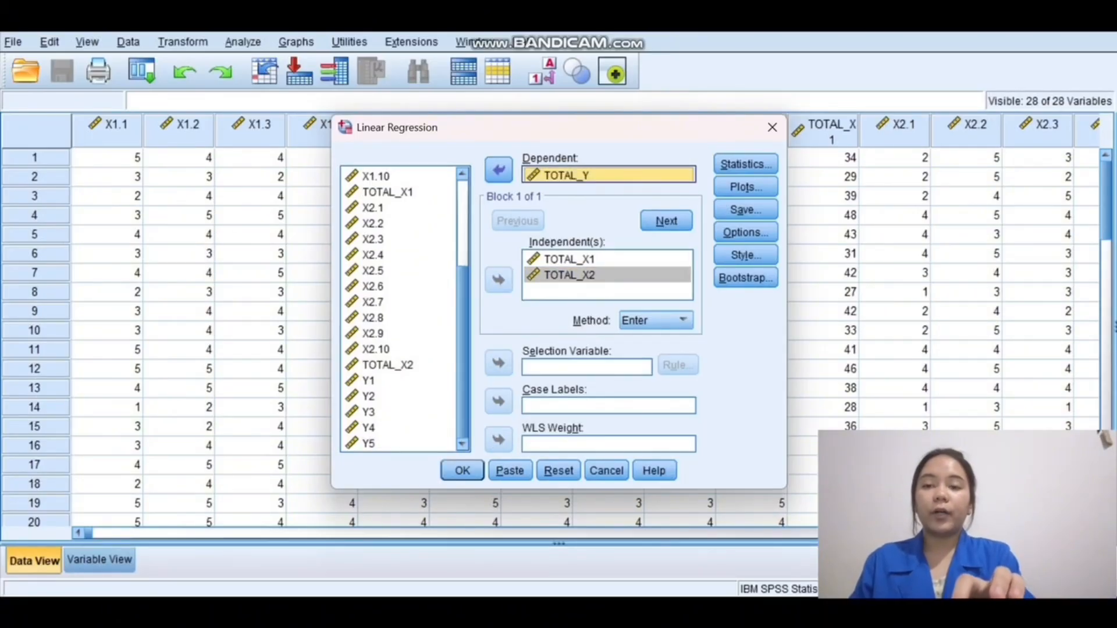
left_click(462, 471)
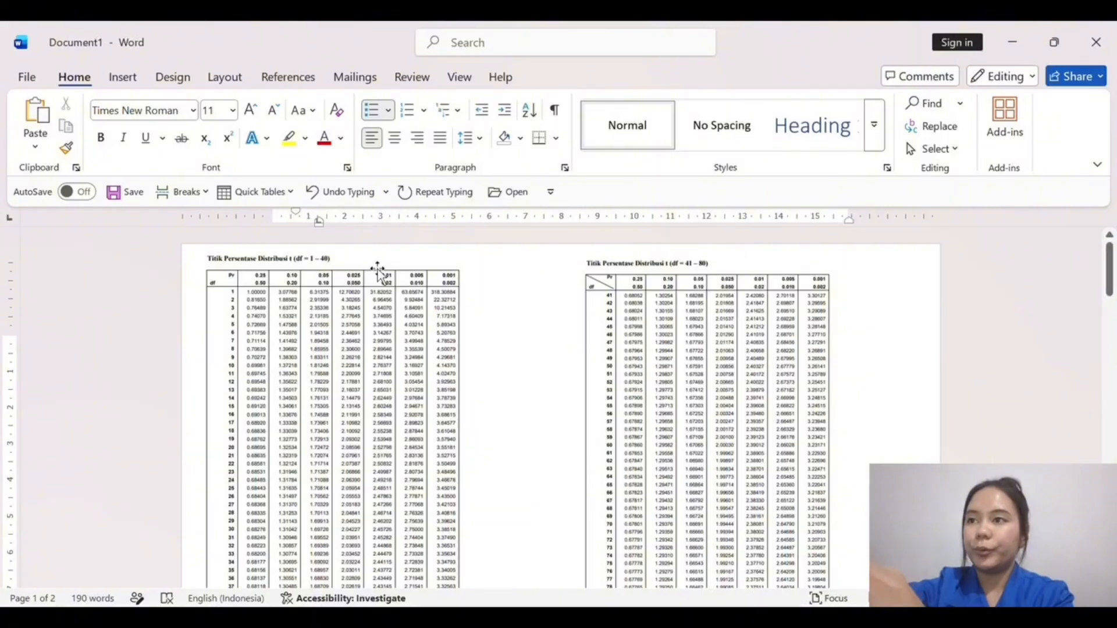
Read through the Word document's t distribution tables, degrees-of-freedom calculation, t-test table, discussion and conclusions on X1 and X2.
scroll(378, 268, "down", 1)
scroll(666, 508, "down", 6)
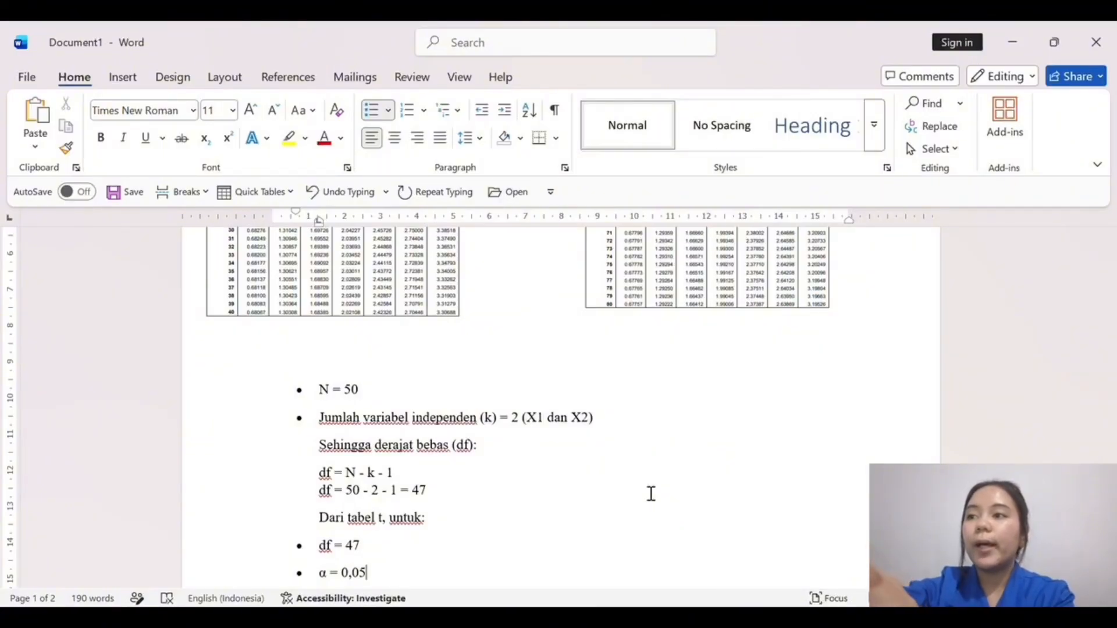
scroll(651, 493, "down", 4)
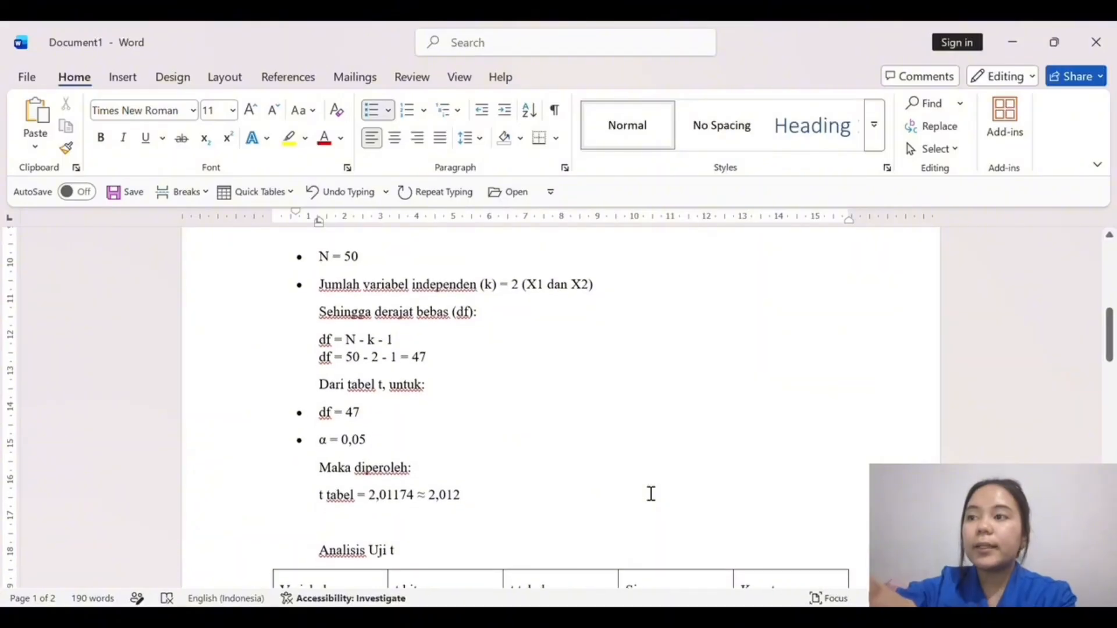
scroll(651, 494, "down", 1)
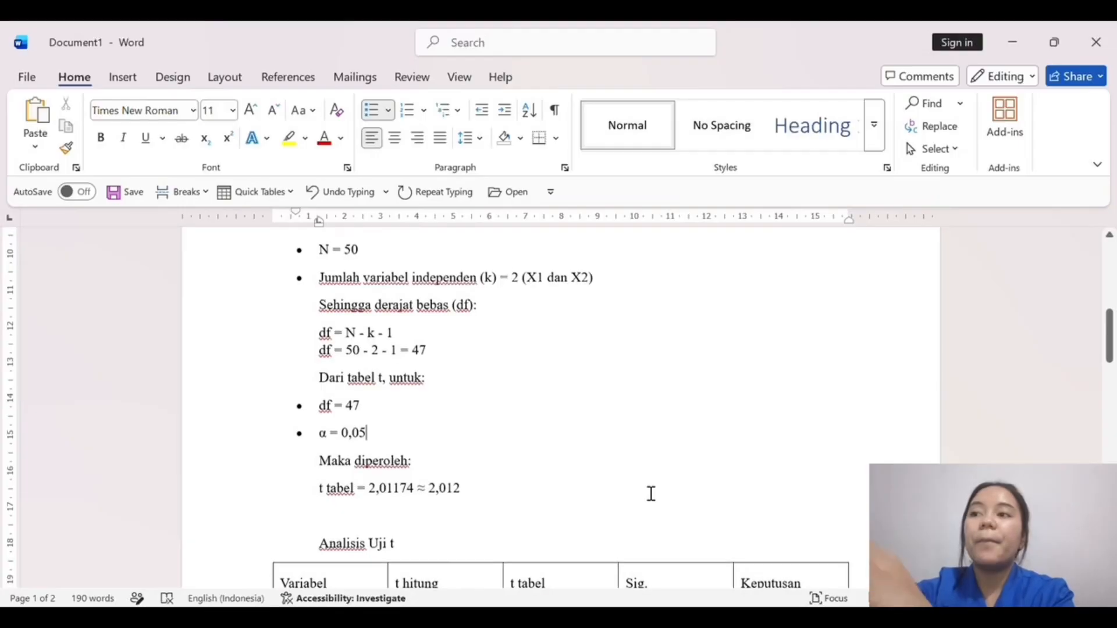
scroll(651, 494, "down", 1)
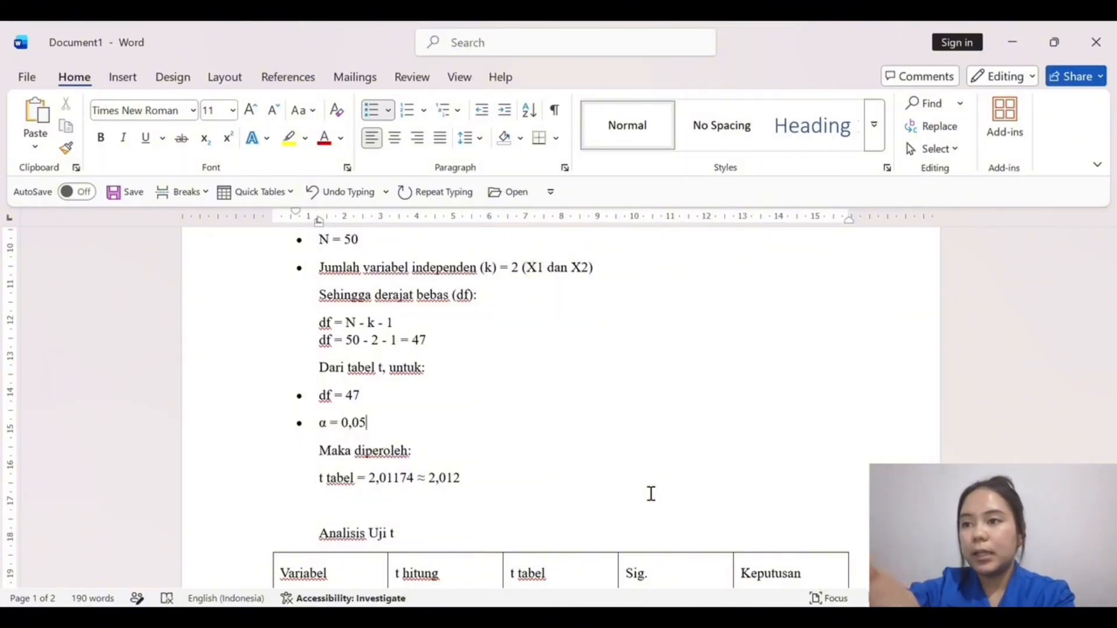
scroll(651, 494, "down", 3)
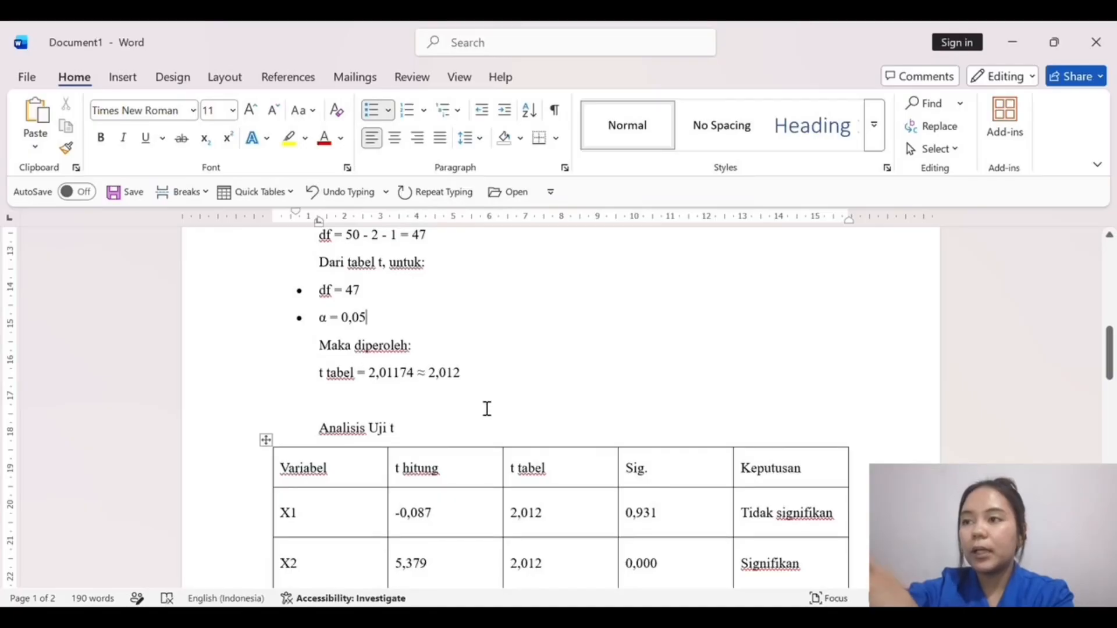
scroll(491, 439, "down", 4)
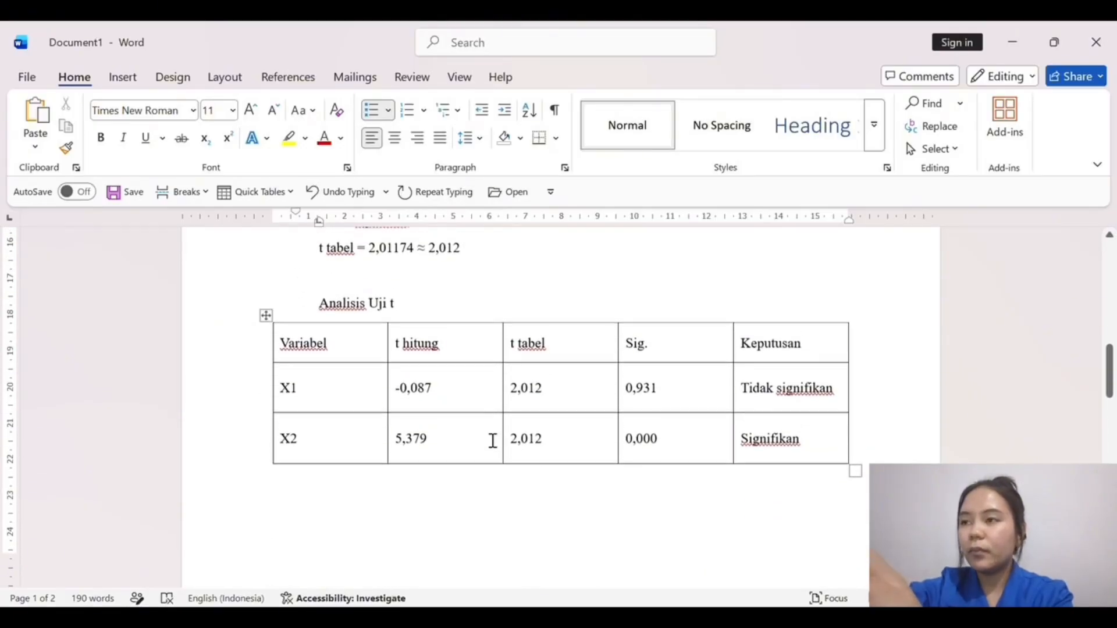
scroll(492, 441, "up", 1)
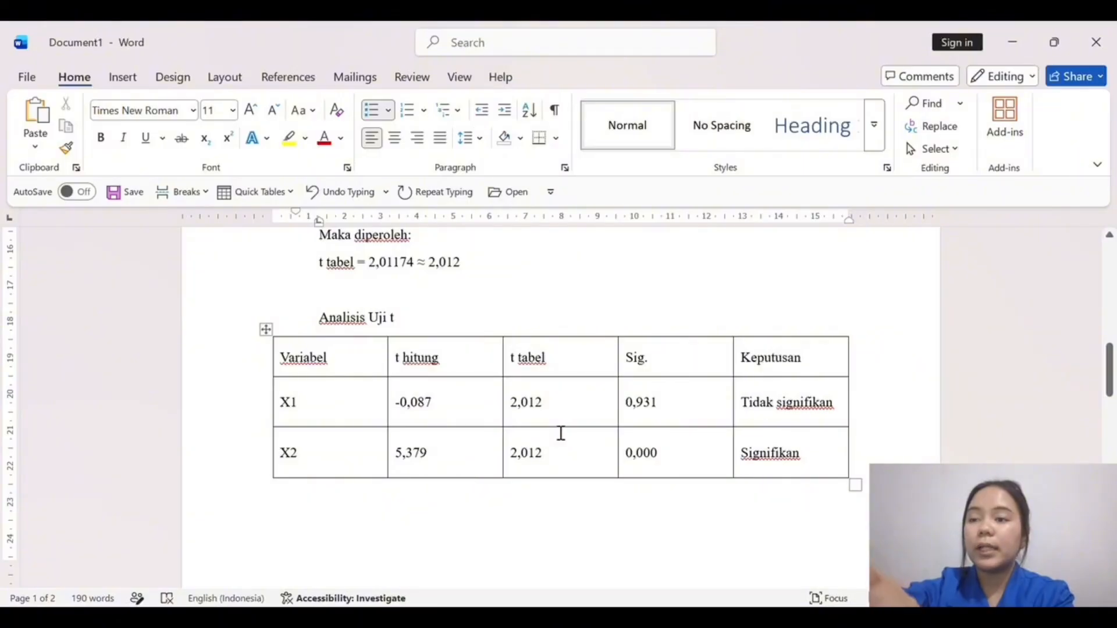
scroll(561, 433, "down", 8)
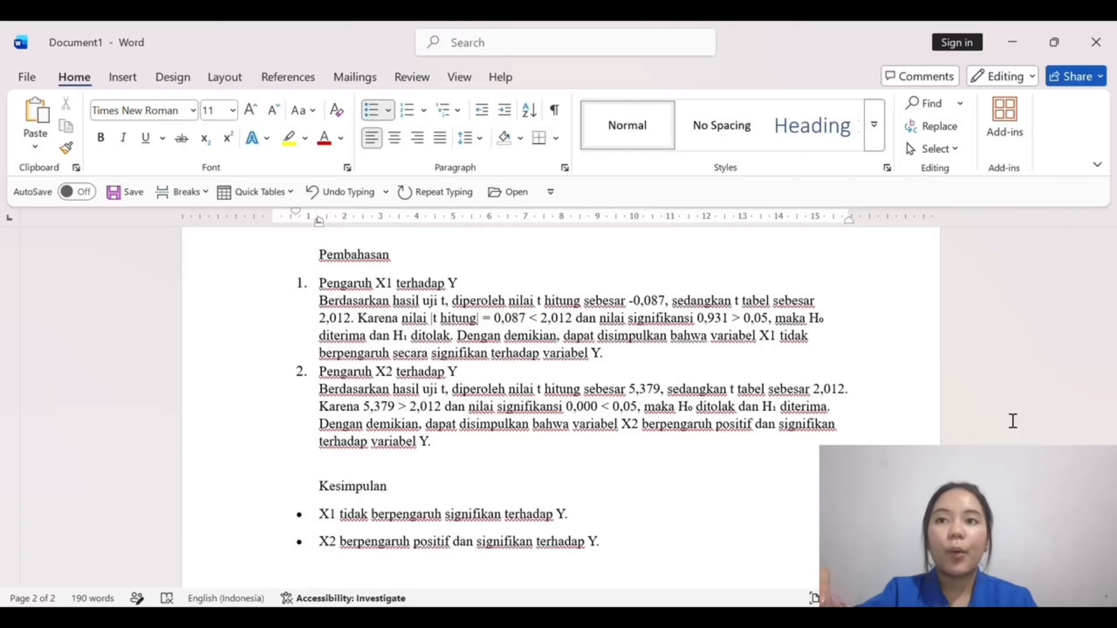
left_click(1014, 421)
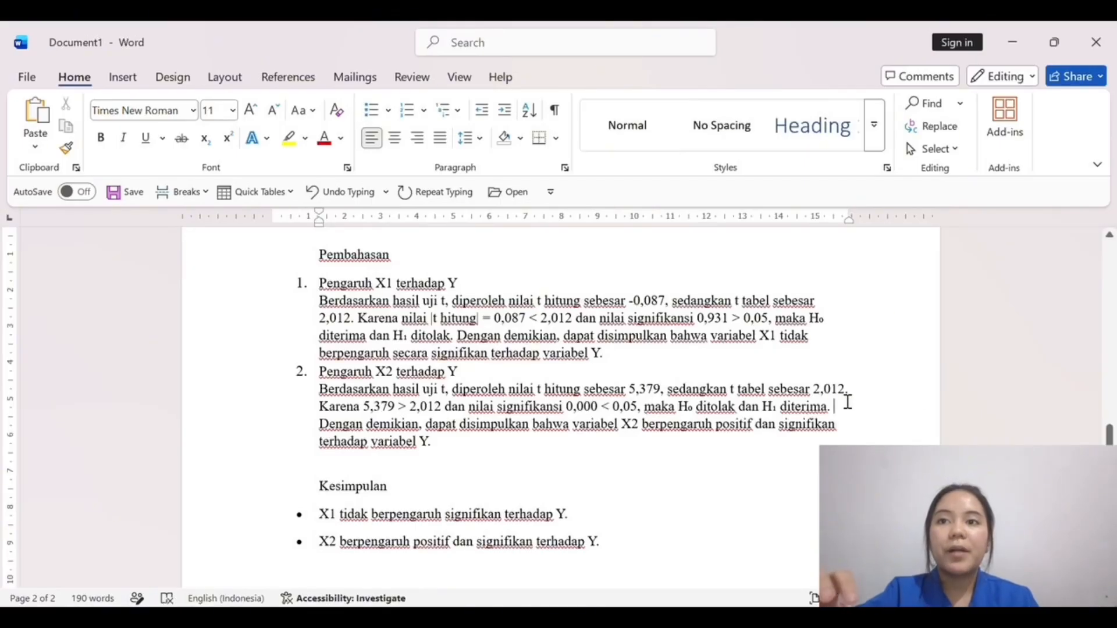
scroll(848, 396, "down", 1)
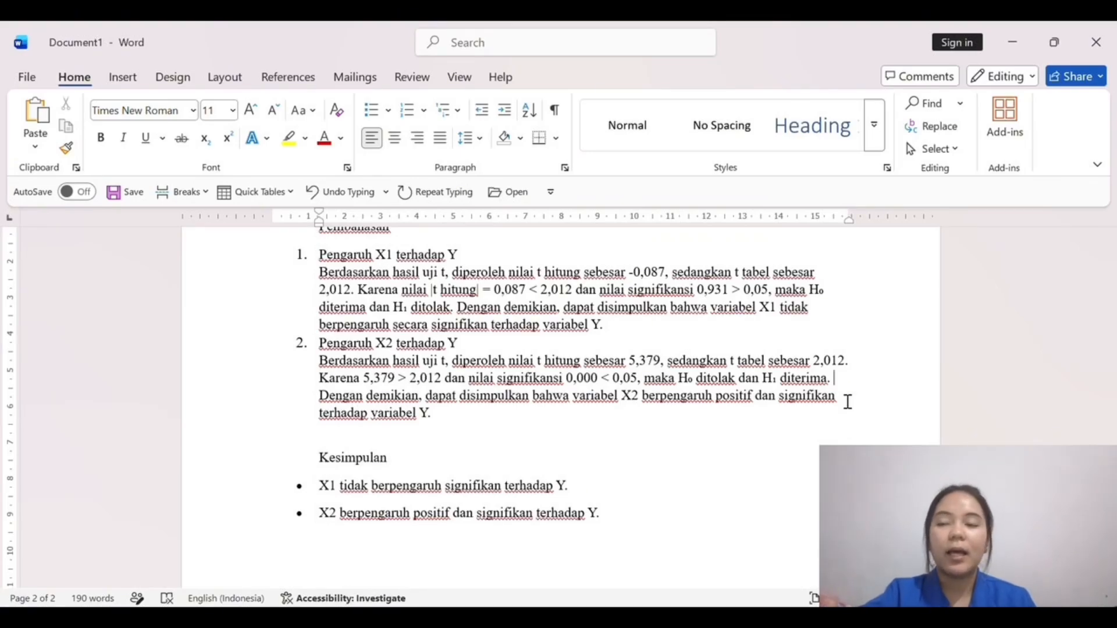
scroll(849, 402, "down", 1)
scroll(849, 402, "down", 1)
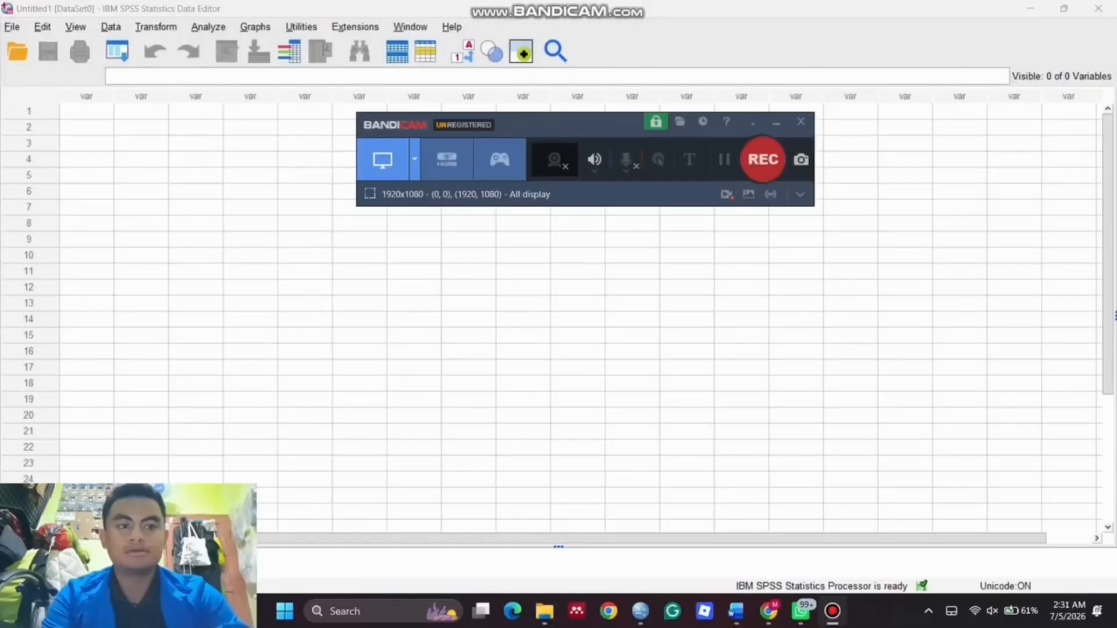
key("F12")
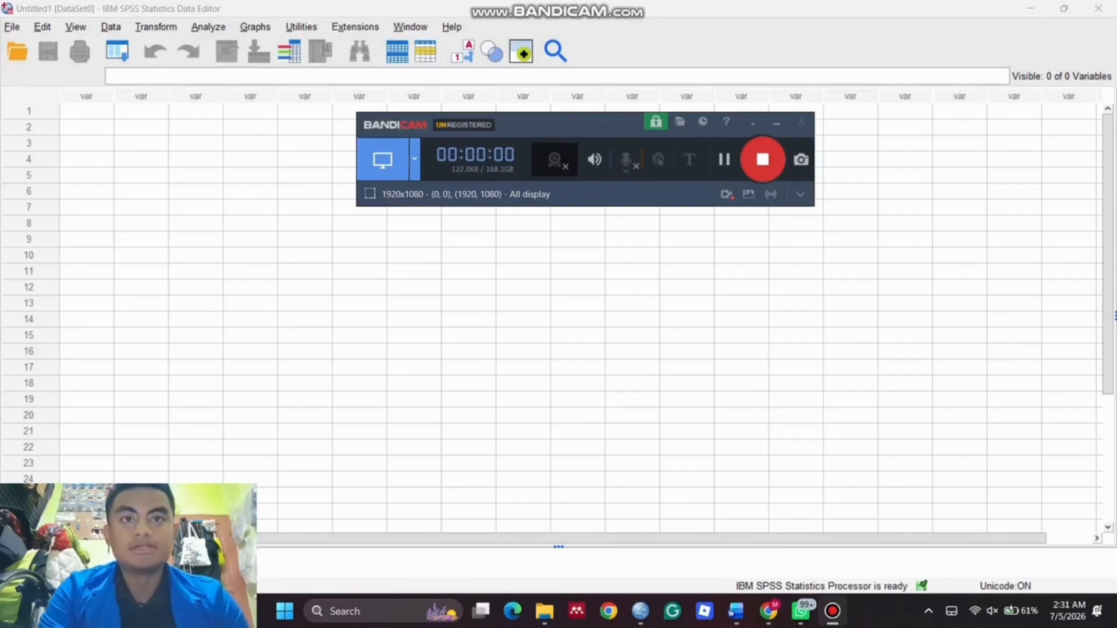
Open the data file data spss kel 9.sav from the STATISTIKA folder in SPSS.
left_click(632, 255)
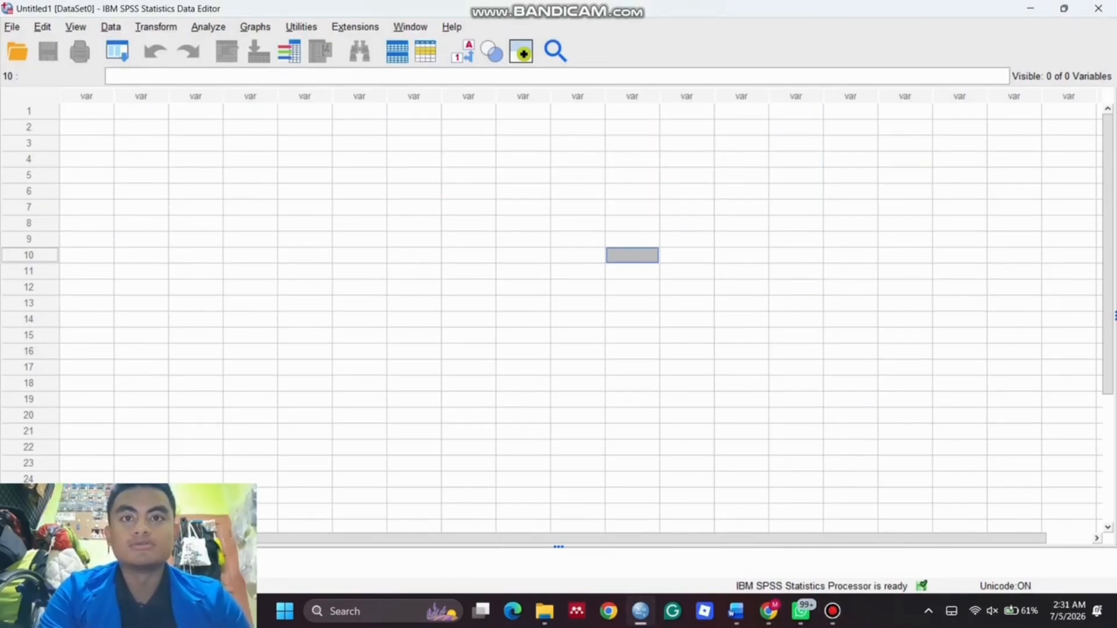
key("alt+f")
key("Down")
key("Right")
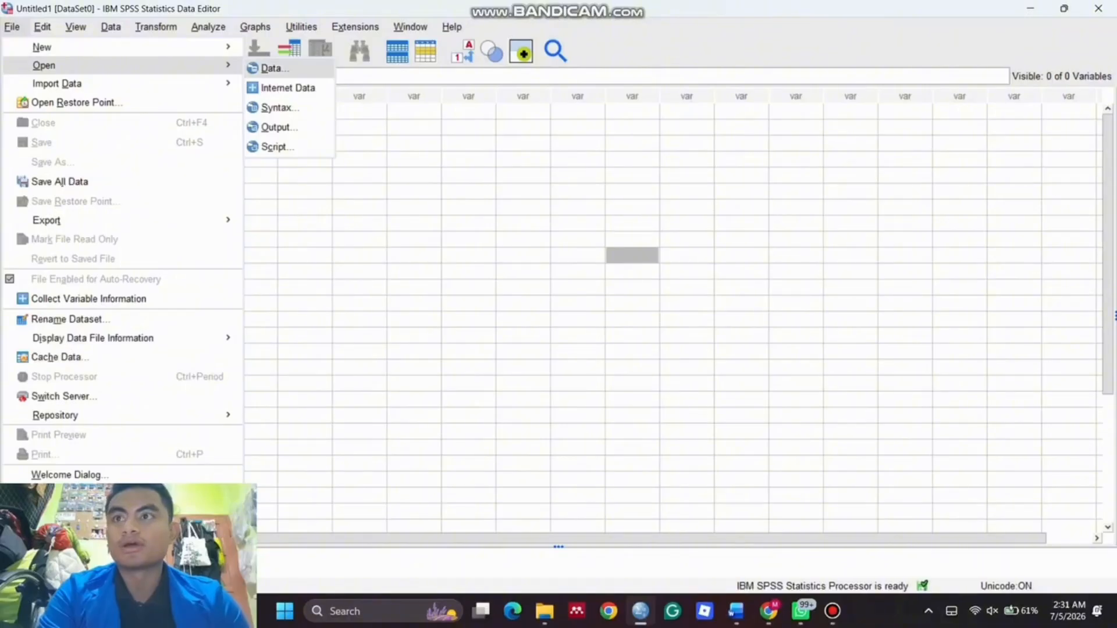
left_click(274, 68)
left_click(398, 224)
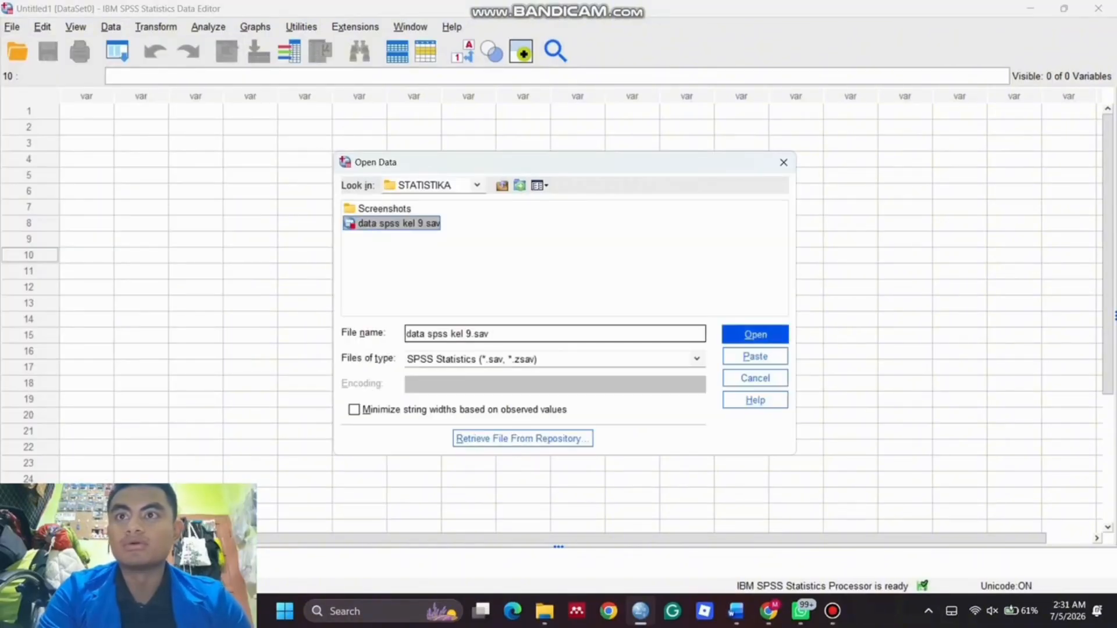
key("Return")
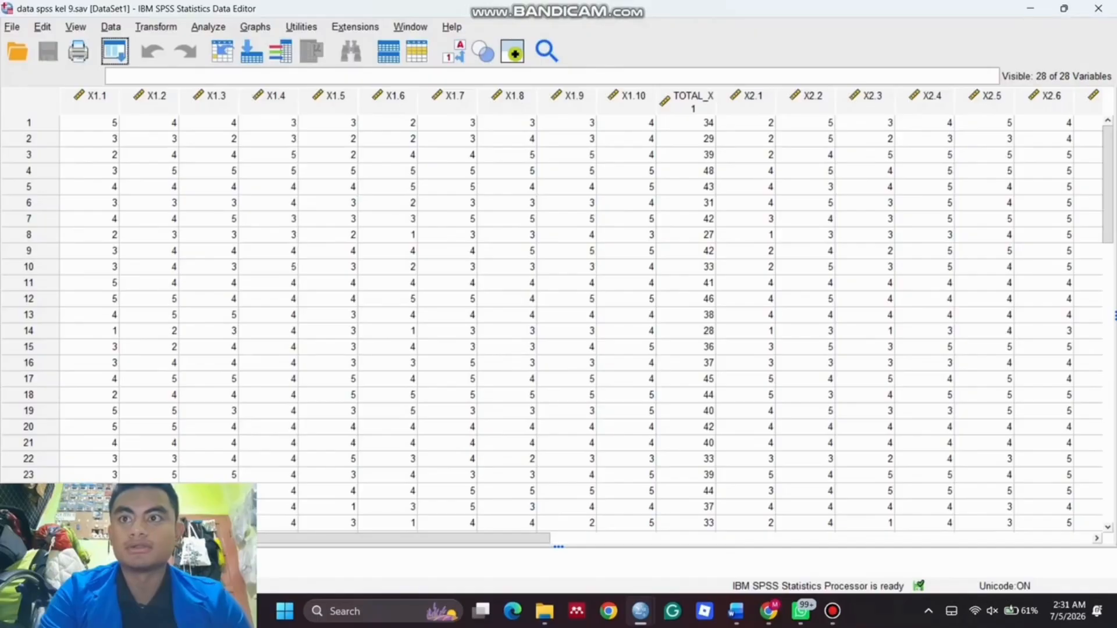
Set up a linear regression with TOTAL_X1 and TOTAL_X2 as the independent variables.
left_click(209, 27)
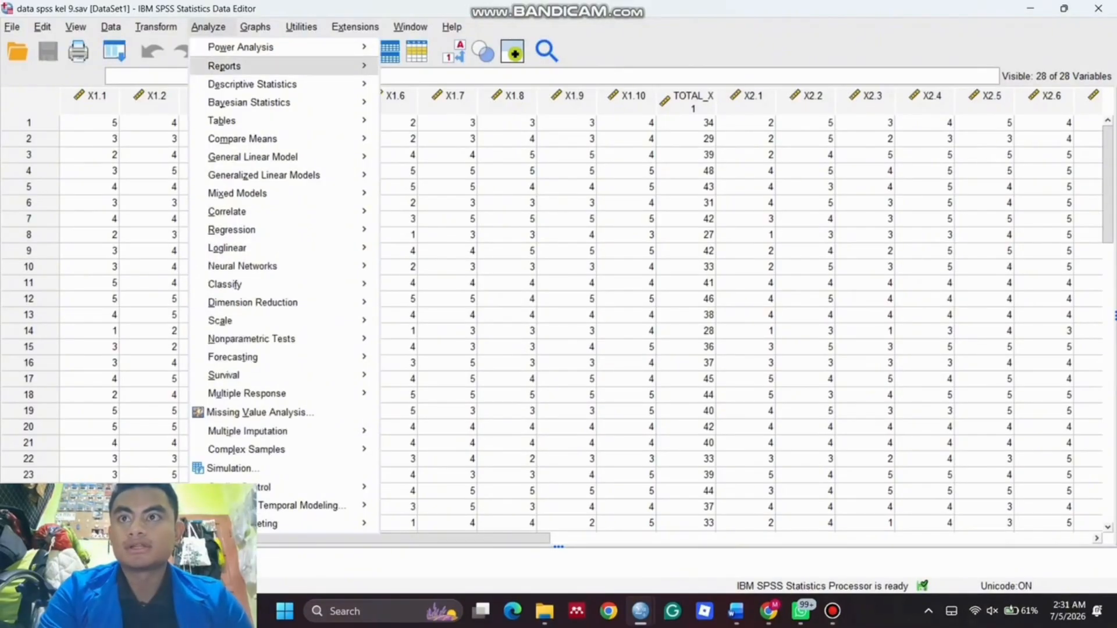
mouse_move(233, 211)
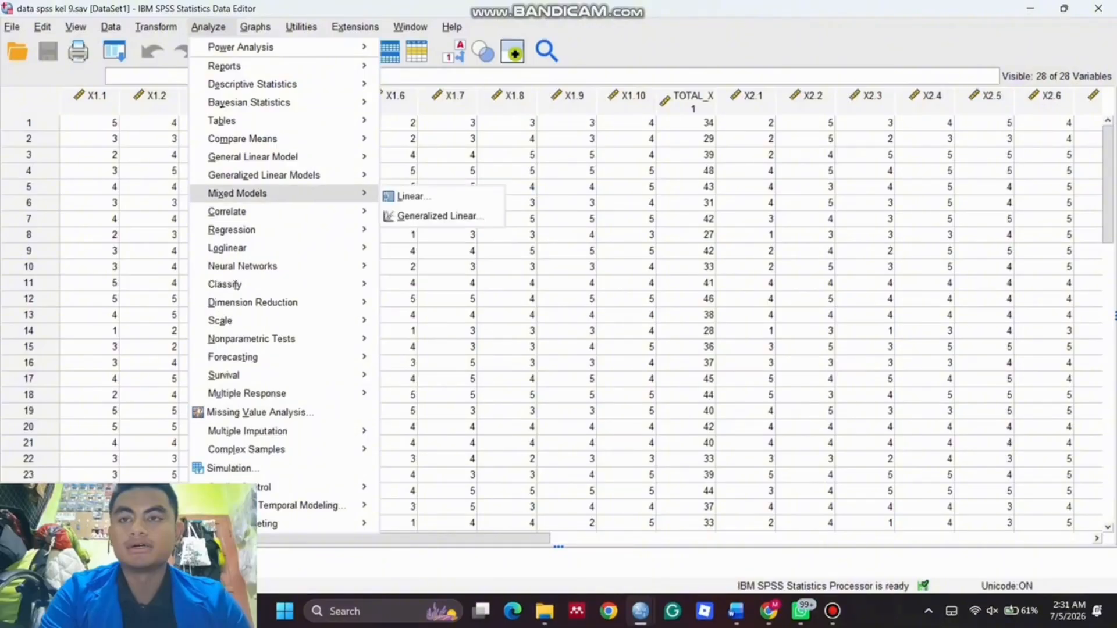
left_click(413, 252)
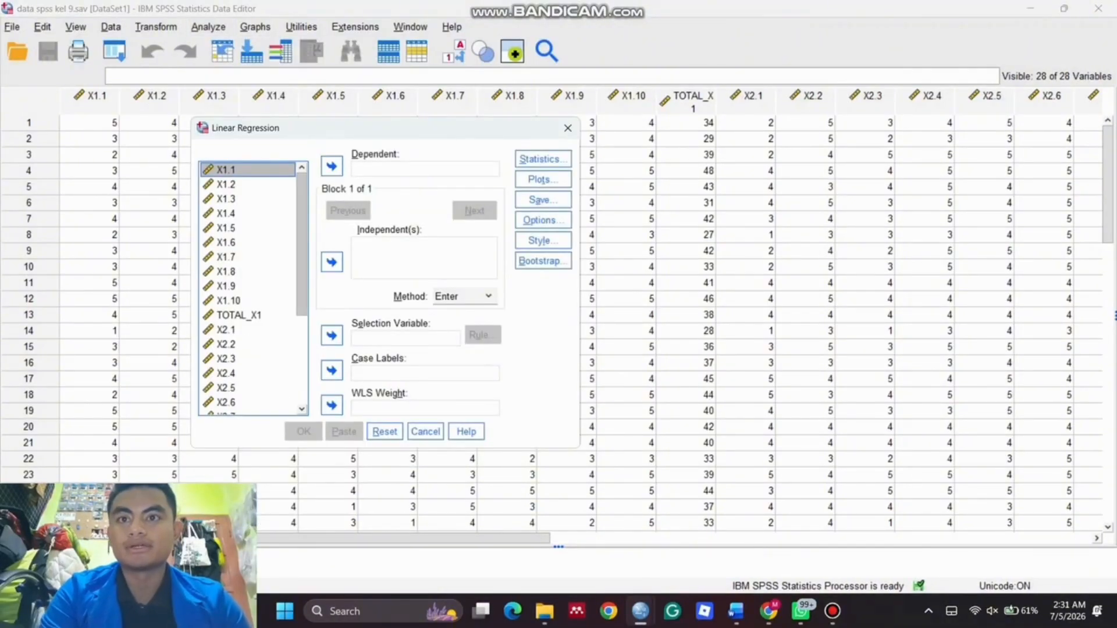
left_click(239, 315)
left_click(331, 262)
scroll(250, 291, "down", 4)
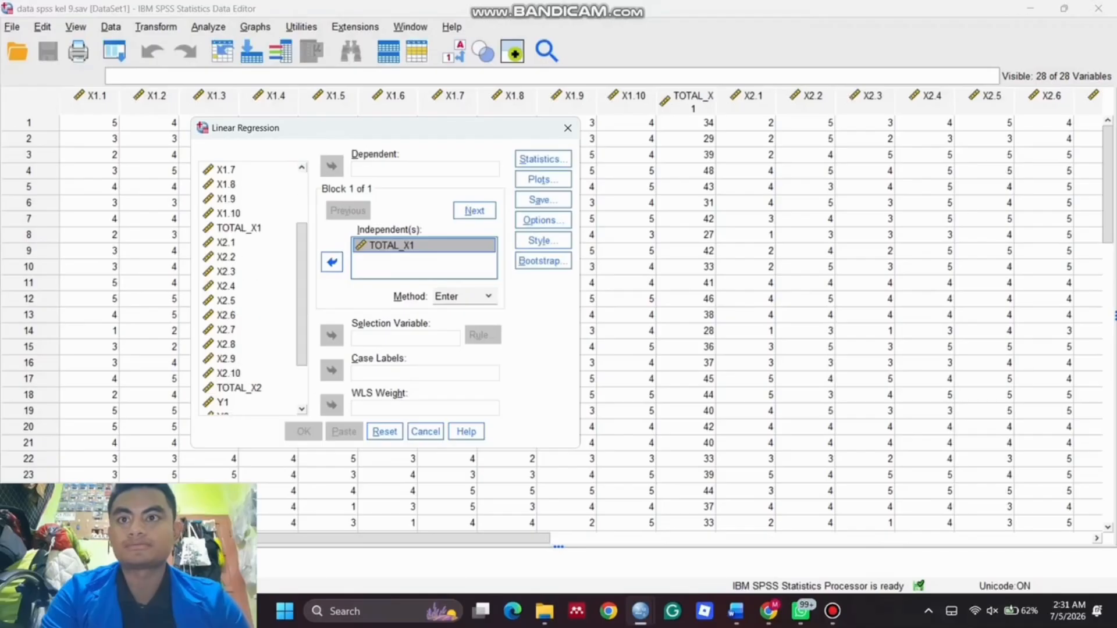
left_click(239, 320)
left_click(331, 262)
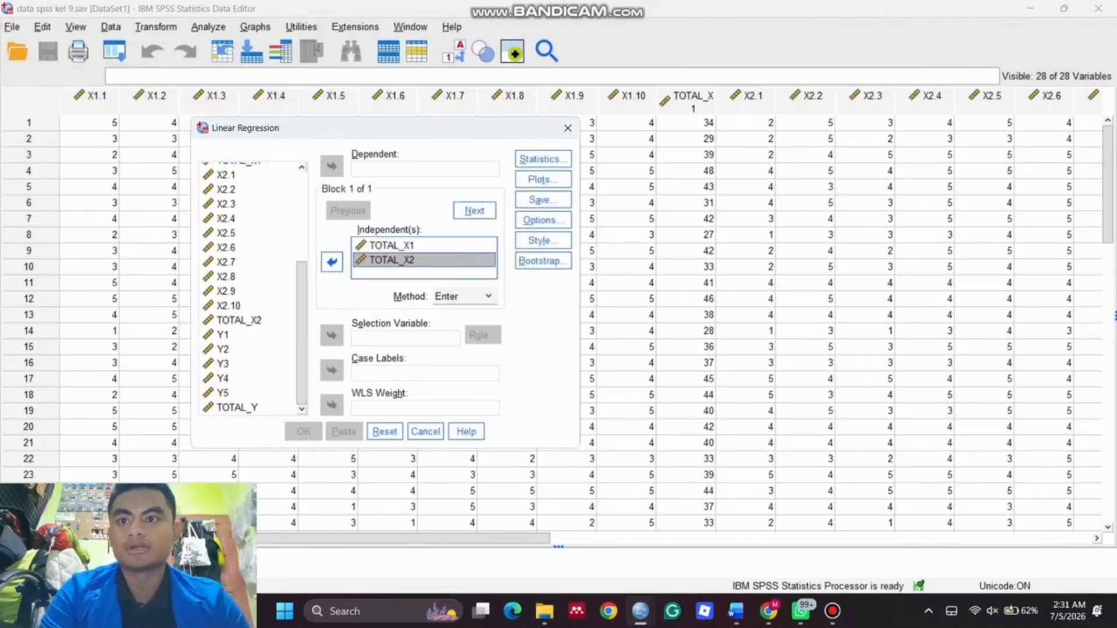
Assign TOTAL_Y as the dependent variable and run the linear regression with the Enter method.
left_click(237, 408)
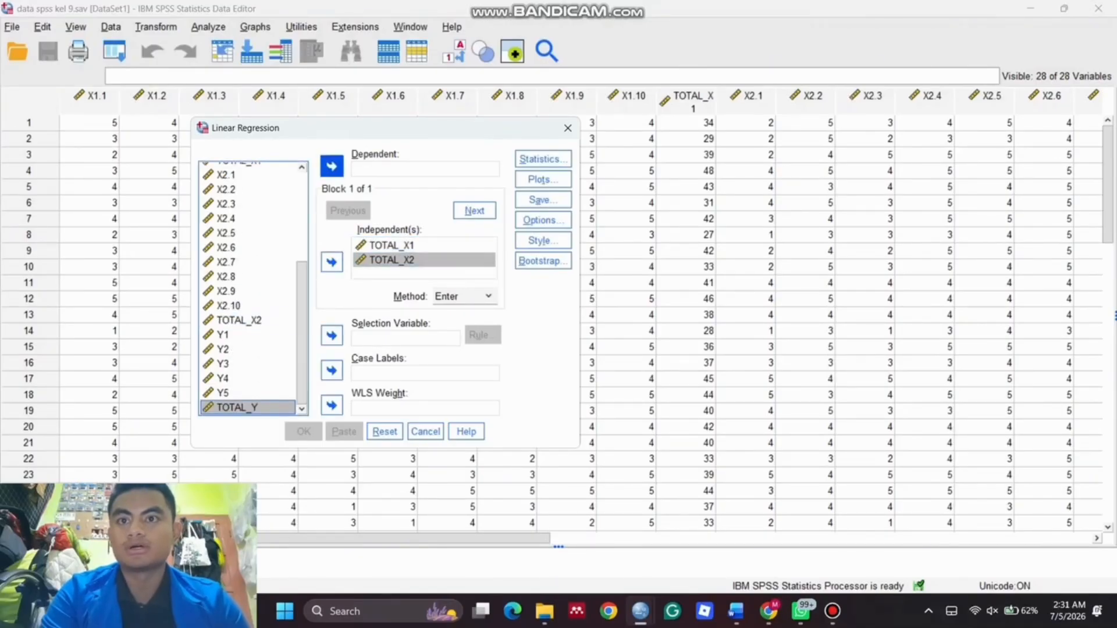
left_click(331, 167)
left_click(303, 431)
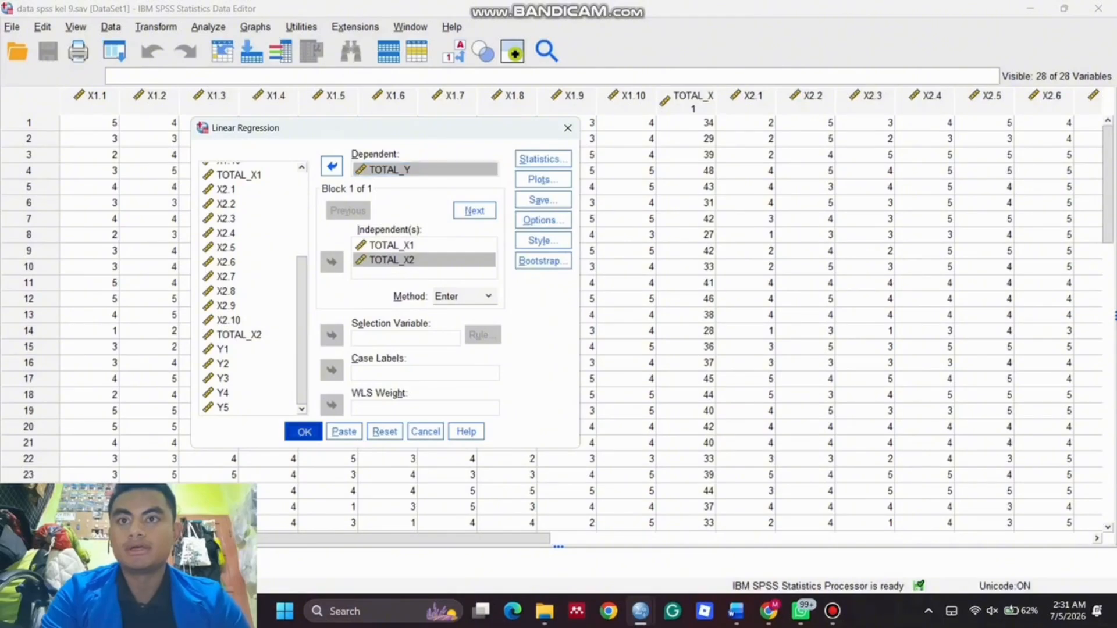